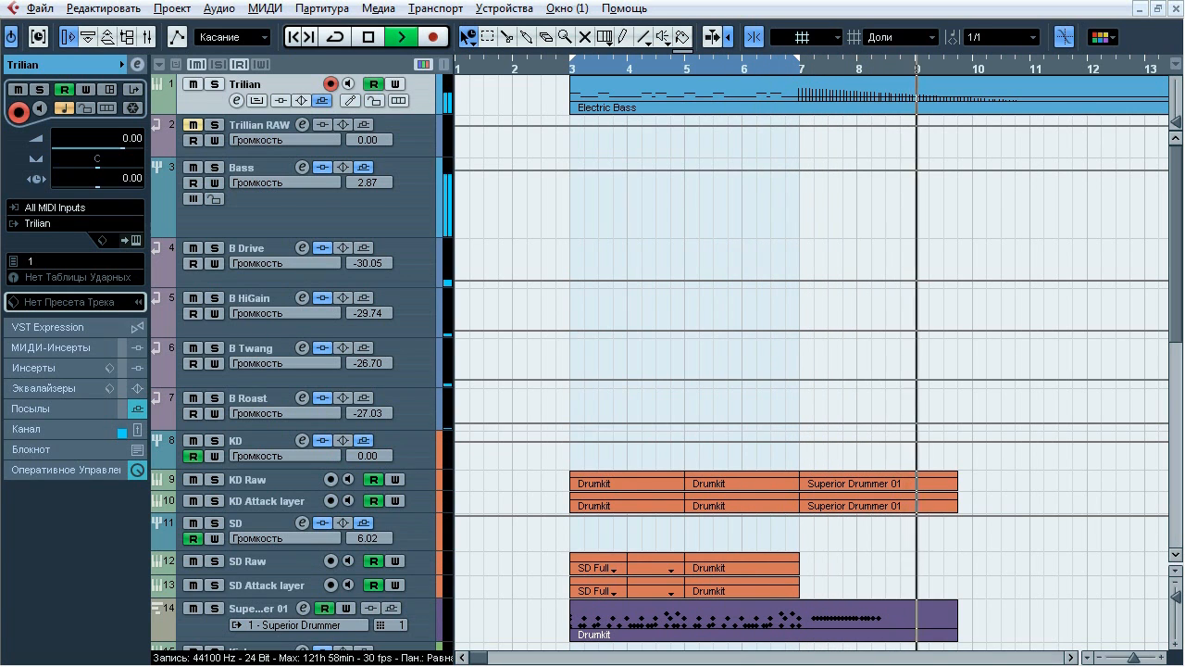
- Stop playback, solo the Trillian RAW track, and inspect the Edit, FX and Main pages of the Trilian instrument
key("space")
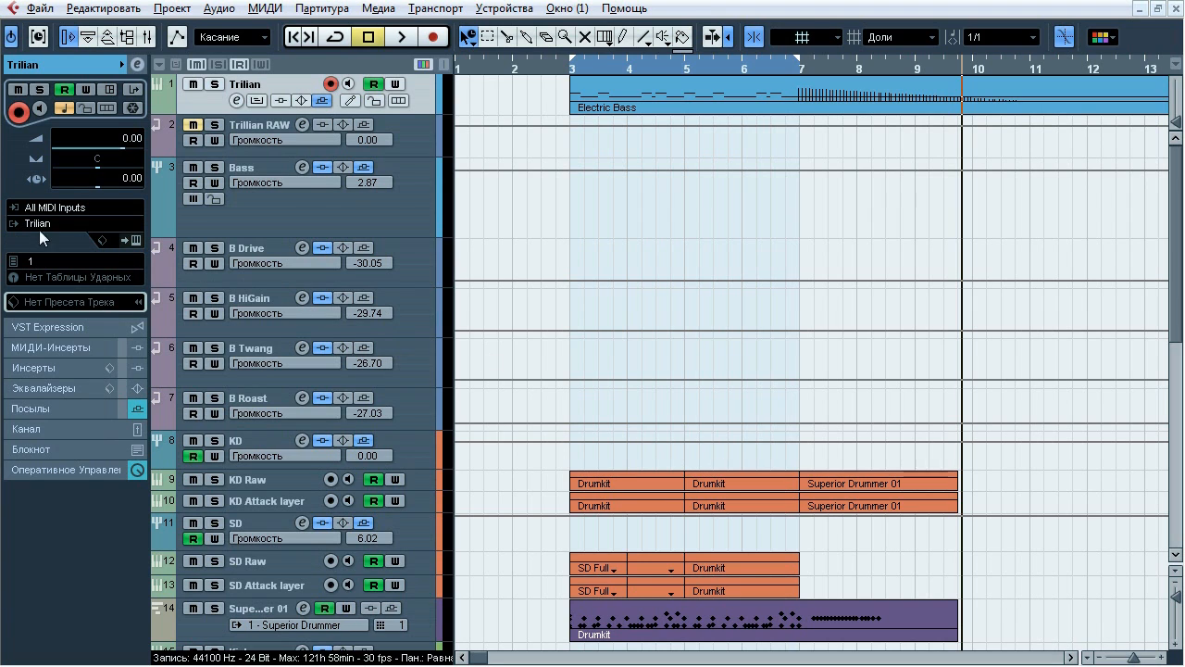
left_click(215, 125)
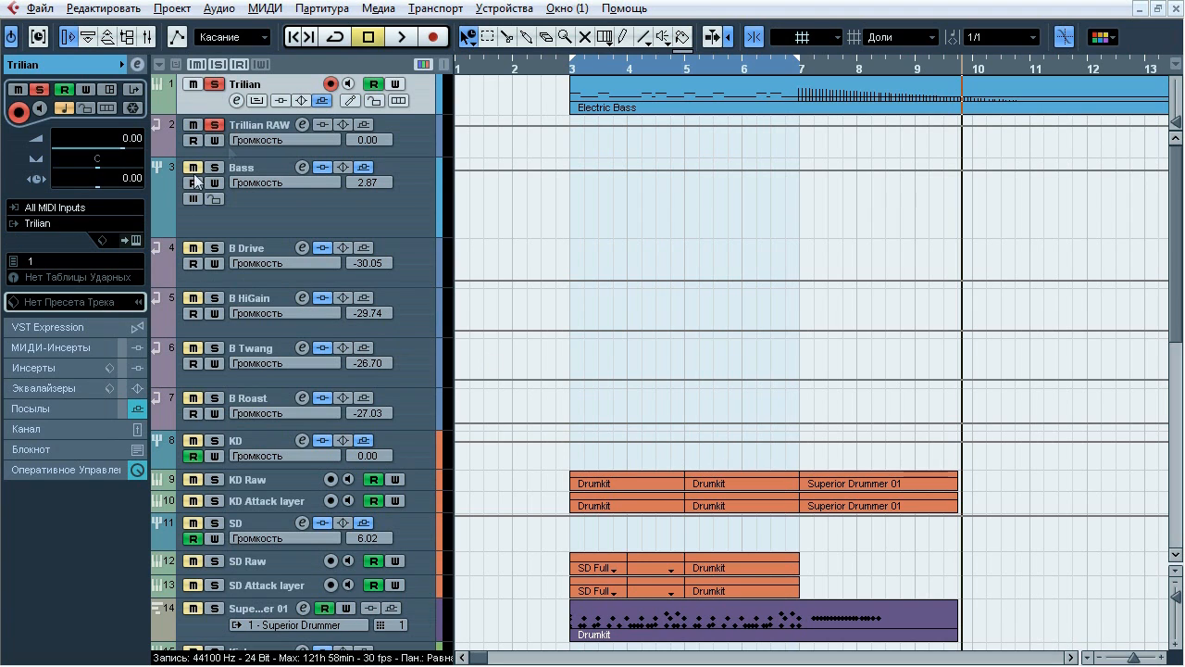
left_click(144, 240)
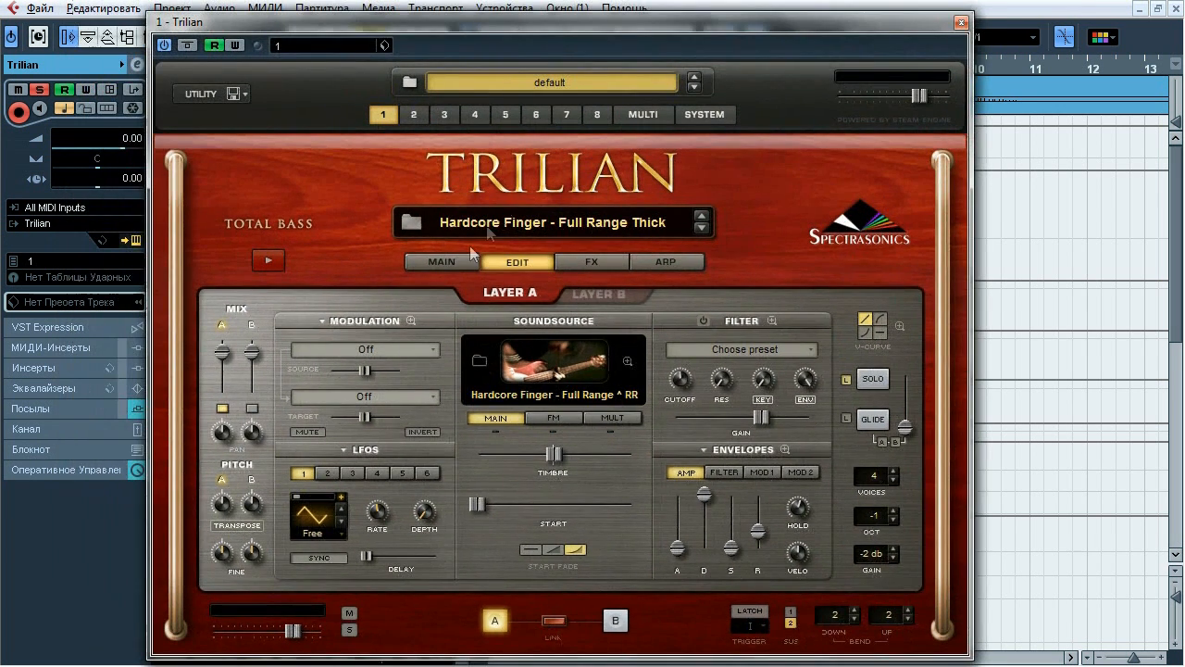
left_click(456, 261)
left_click(589, 262)
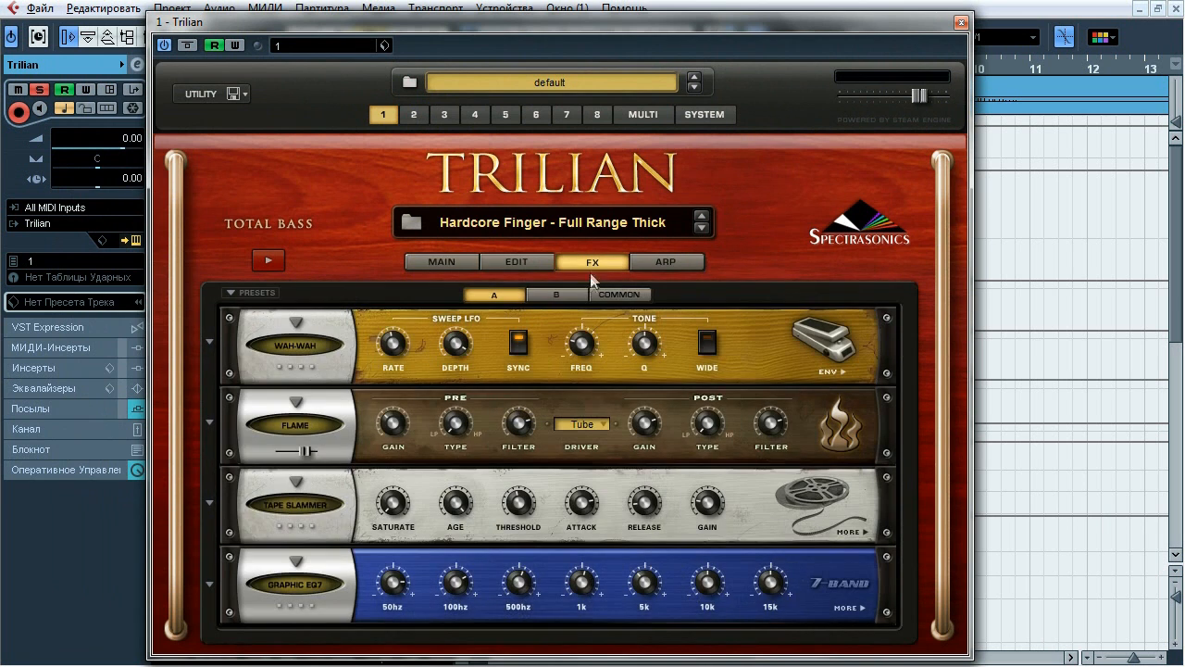
left_click(593, 295)
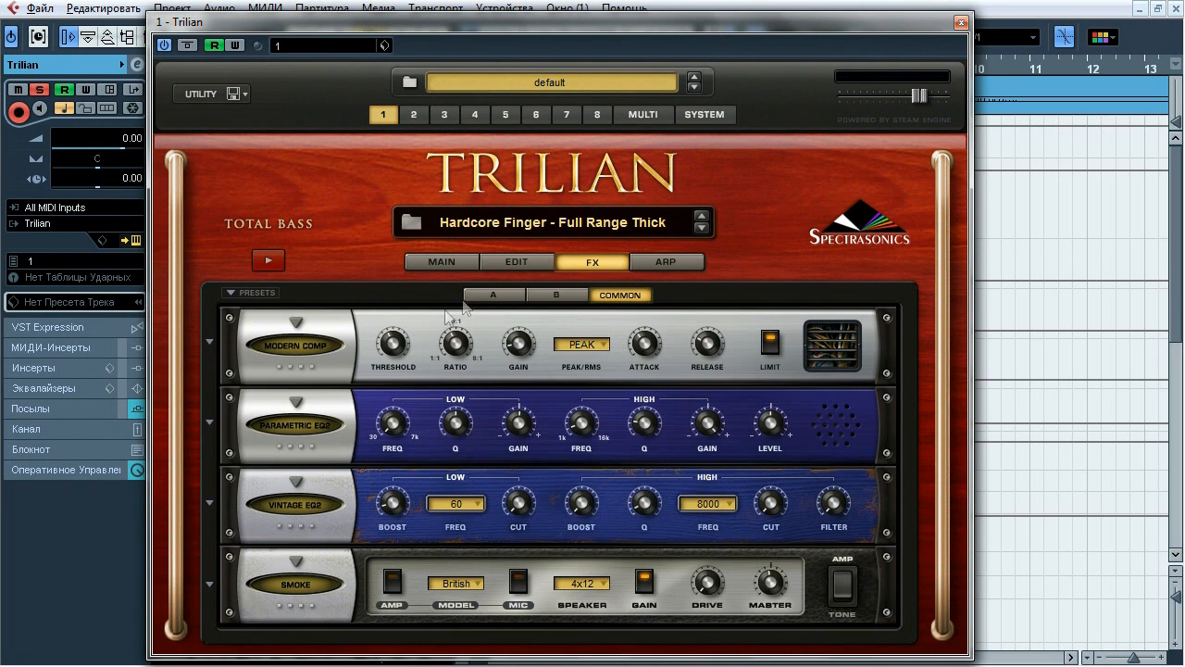
left_click(450, 263)
mouse_move(283, 477)
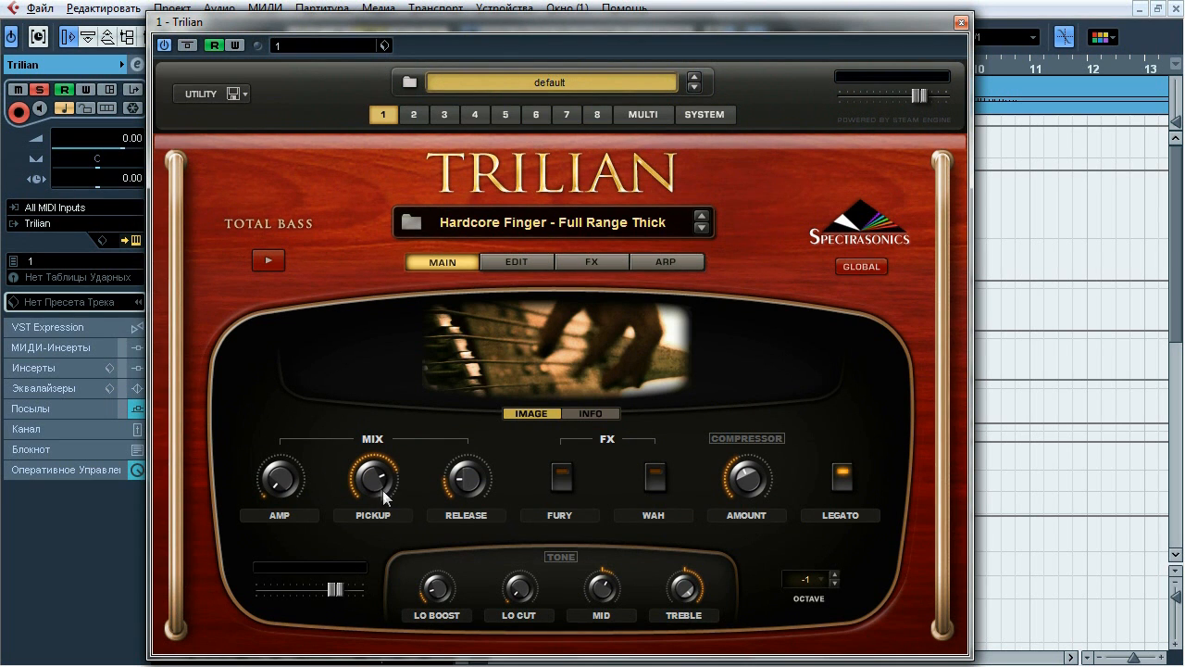
- Turn on cycle playback, audition the soloed raw bass from bar 3, and close the Trilian instrument
left_click_drag(524, 26, 529, 295)
left_click(413, 139)
left_click(568, 71)
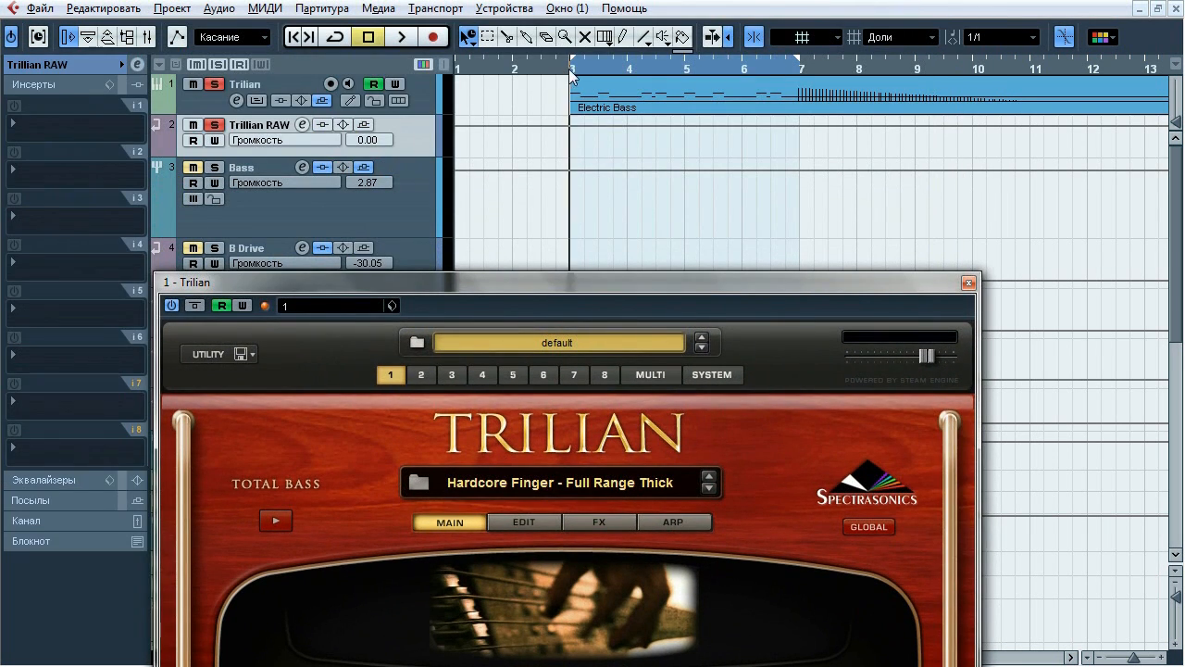
left_click(338, 38)
key("space")
left_click_drag(570, 281, 647, 96)
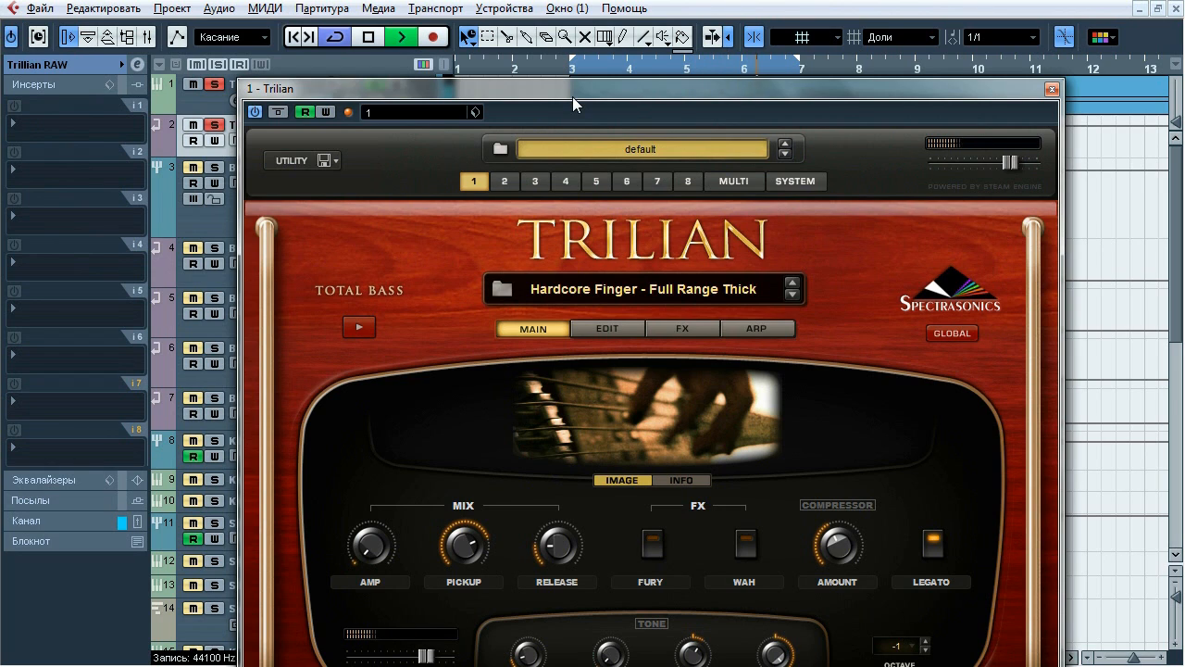
key("space")
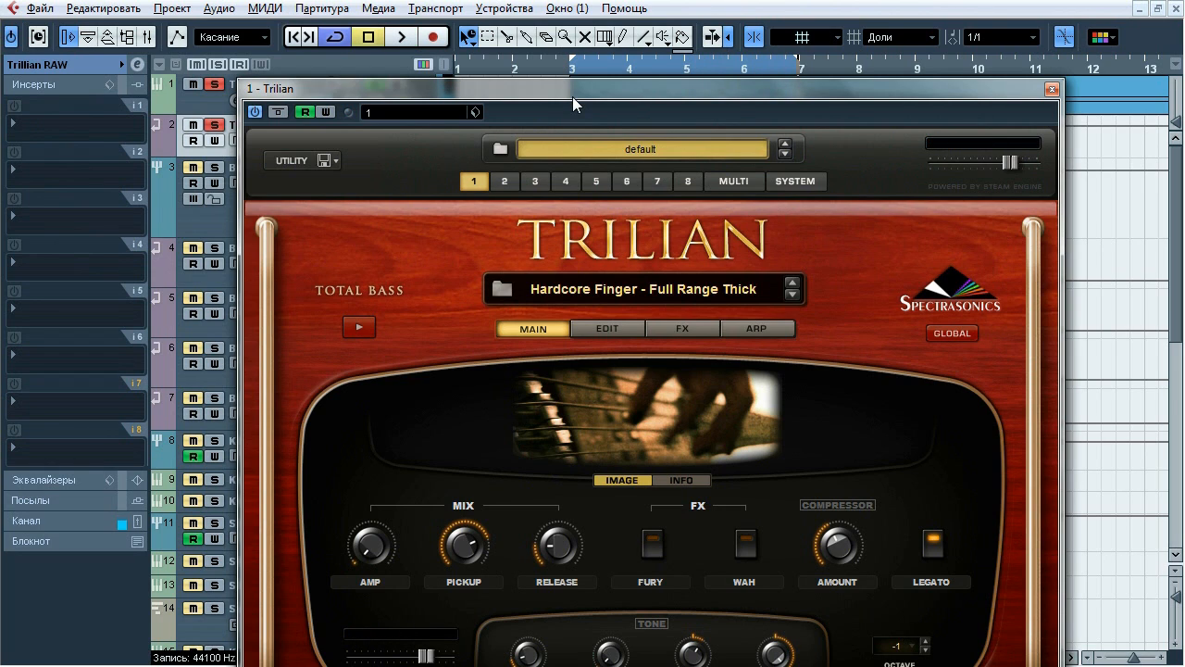
left_click(1052, 89)
- Delete the Trillian RAW track from the project
right_click(425, 140)
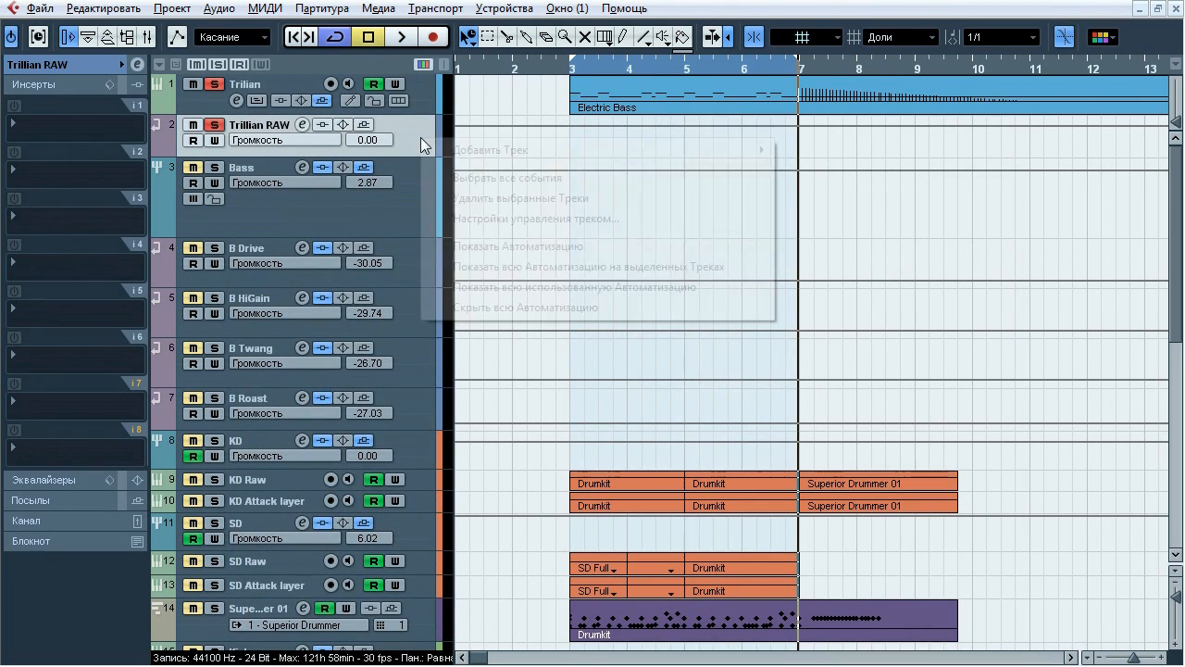
left_click(460, 200)
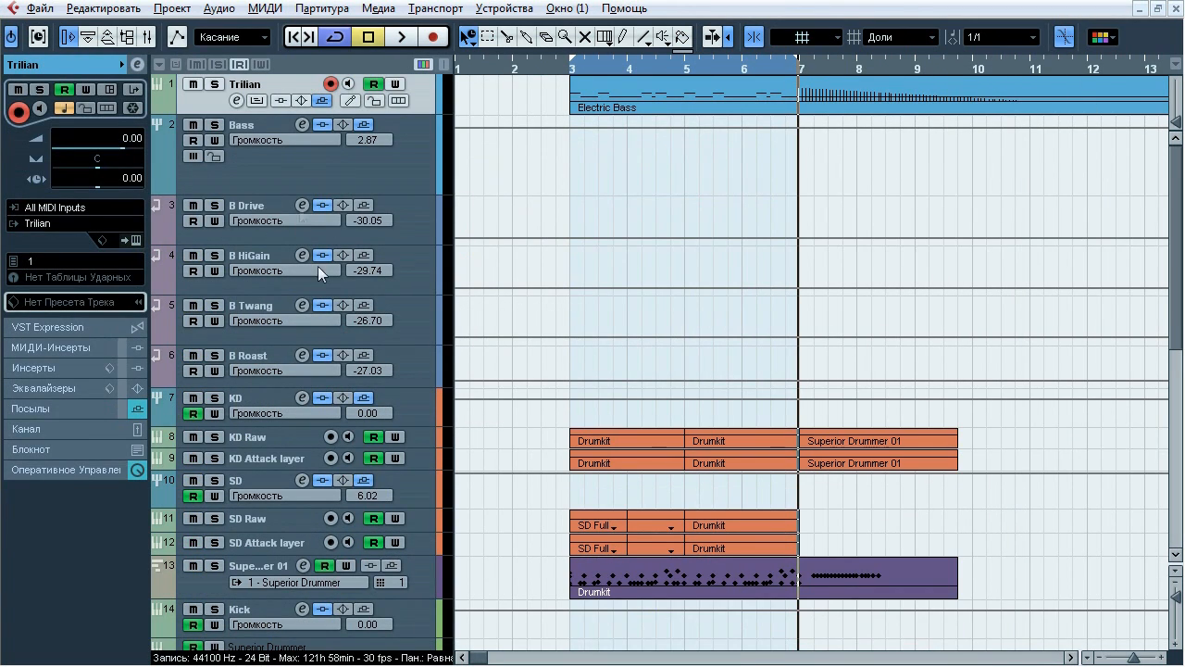
- Examine the B Drive to B Roast FX tracks and the sends feeding them in the Trilian track's channel settings
left_click(408, 223)
left_click(422, 370, "shift")
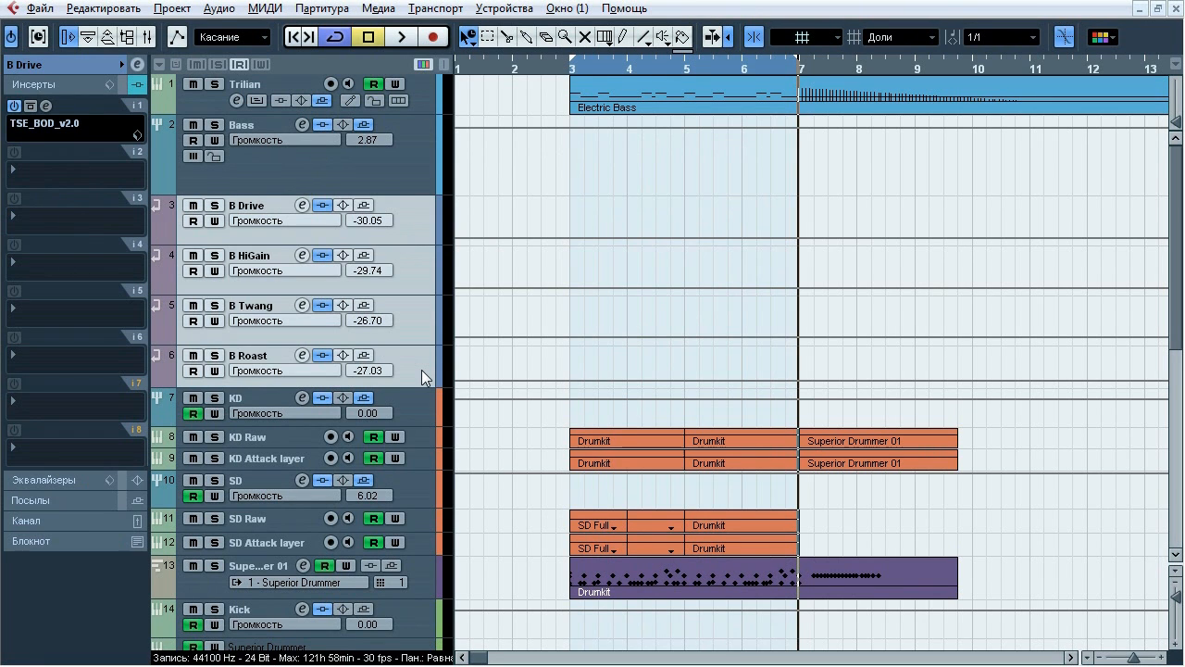
left_click(264, 97)
left_click(136, 64)
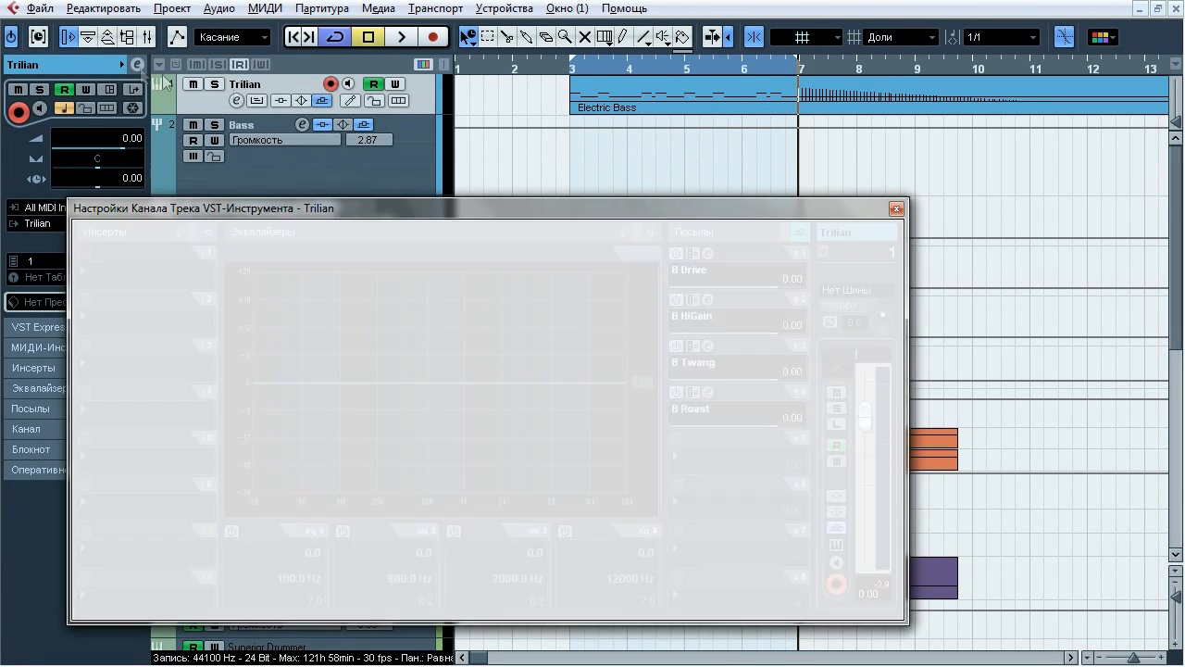
left_click_drag(435, 148, 436, 140)
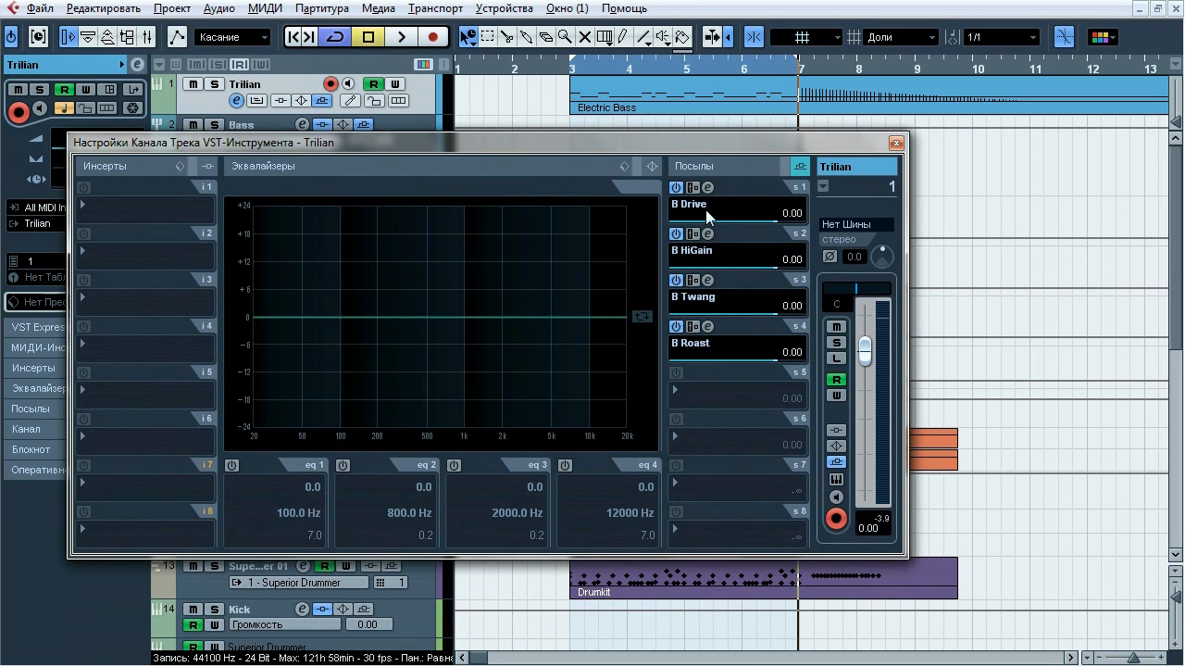
left_click(894, 143)
left_click(576, 72)
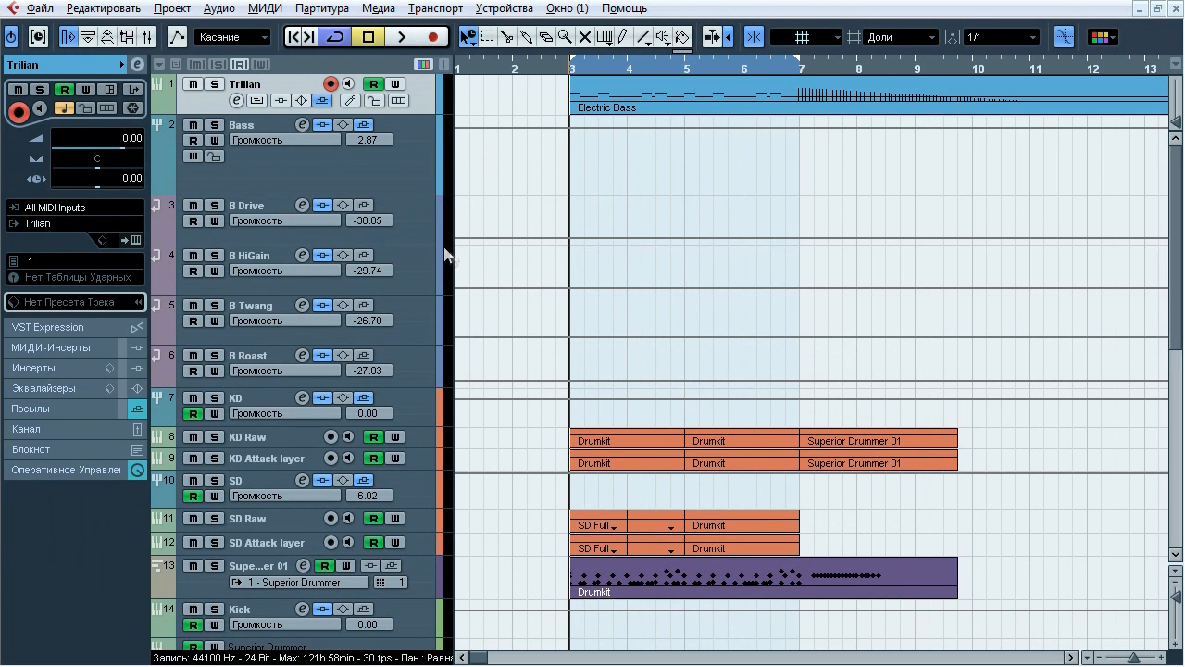
- Check the output routing of the four FX tracks B Drive to B Roast and of the Bass group
left_click(426, 227)
left_click(428, 367, "shift")
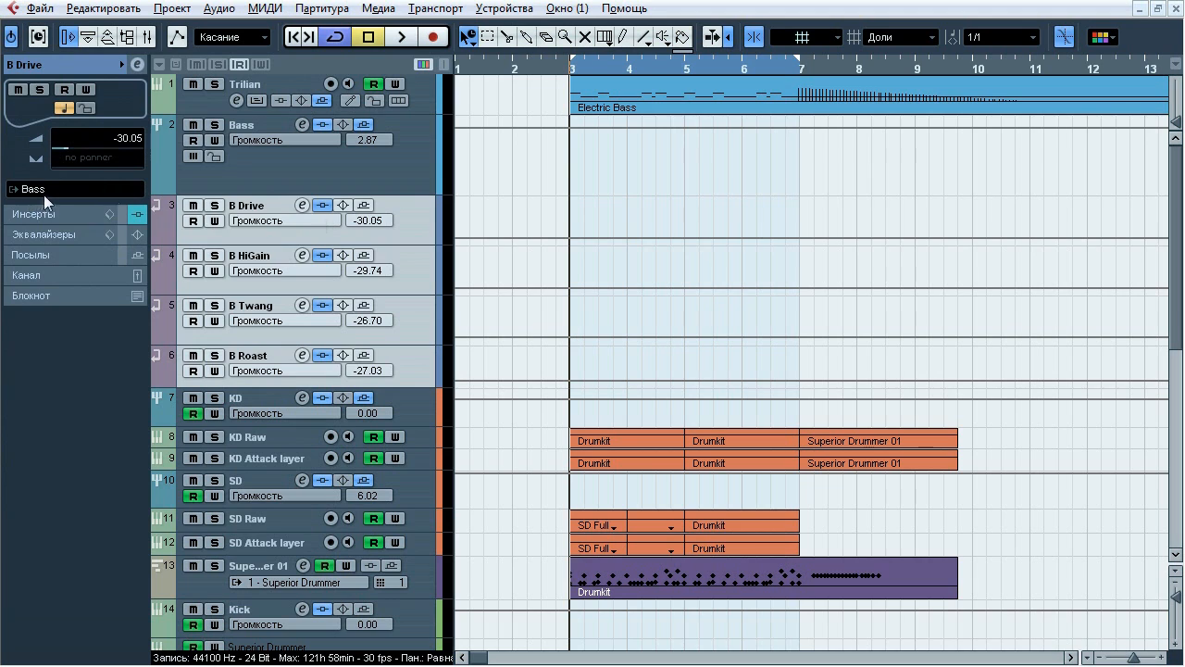
left_click(272, 177)
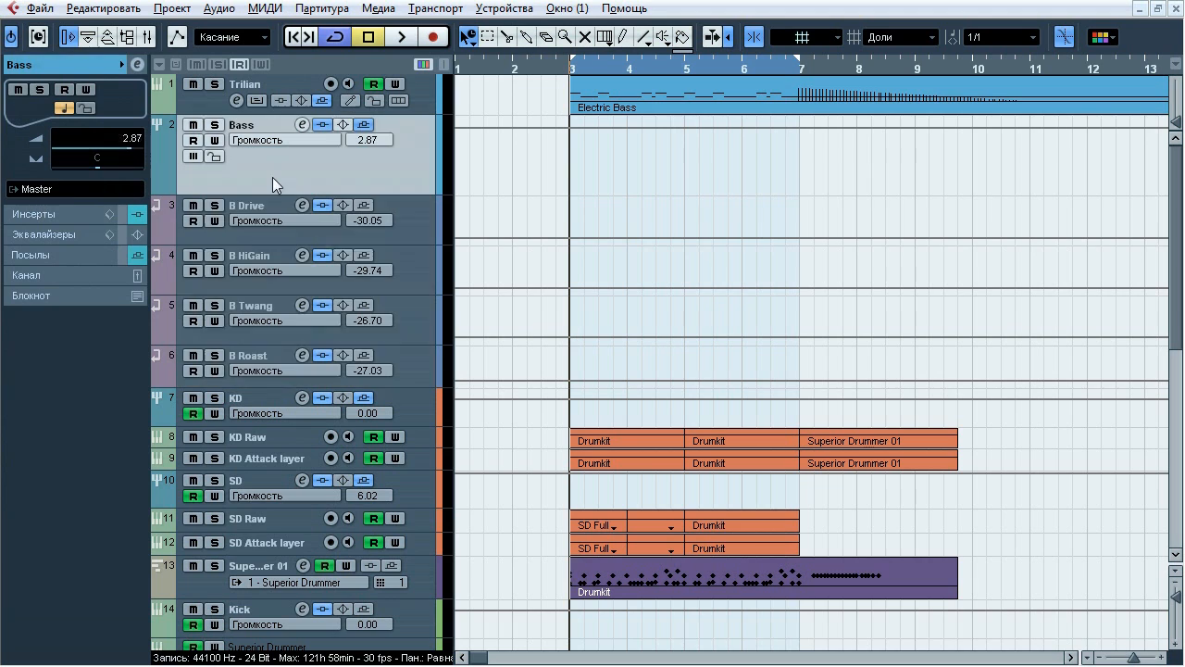
- Solo the B Drive track and audition it with its inserts bypassed and re-enabled
left_click(214, 207)
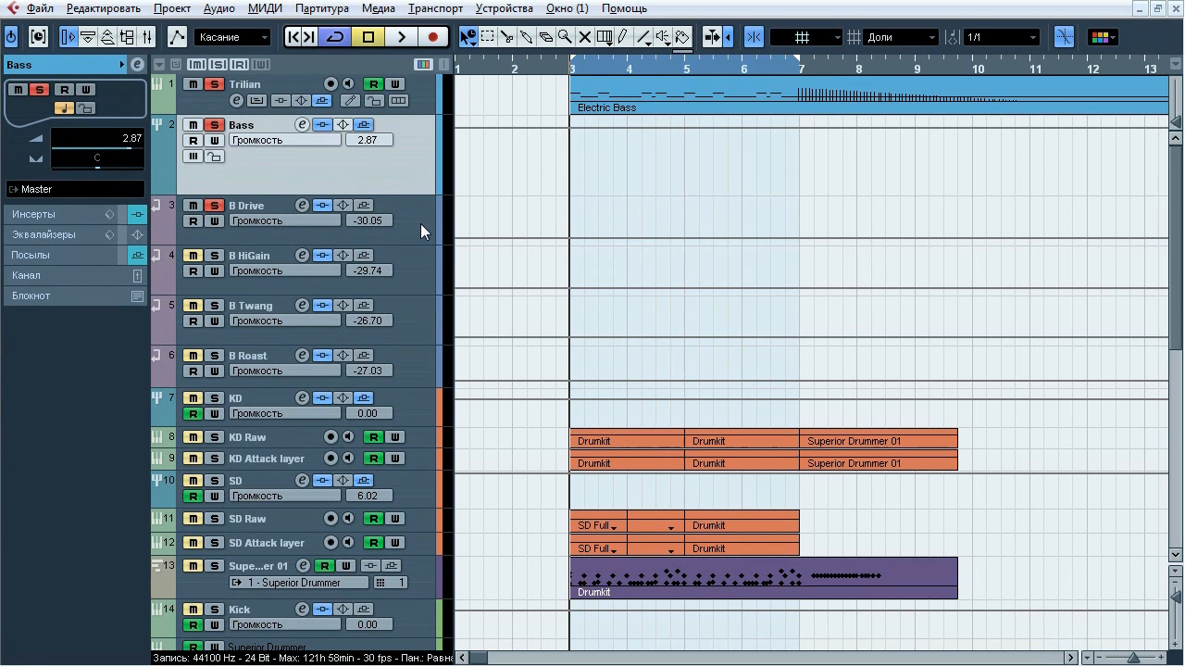
key("space")
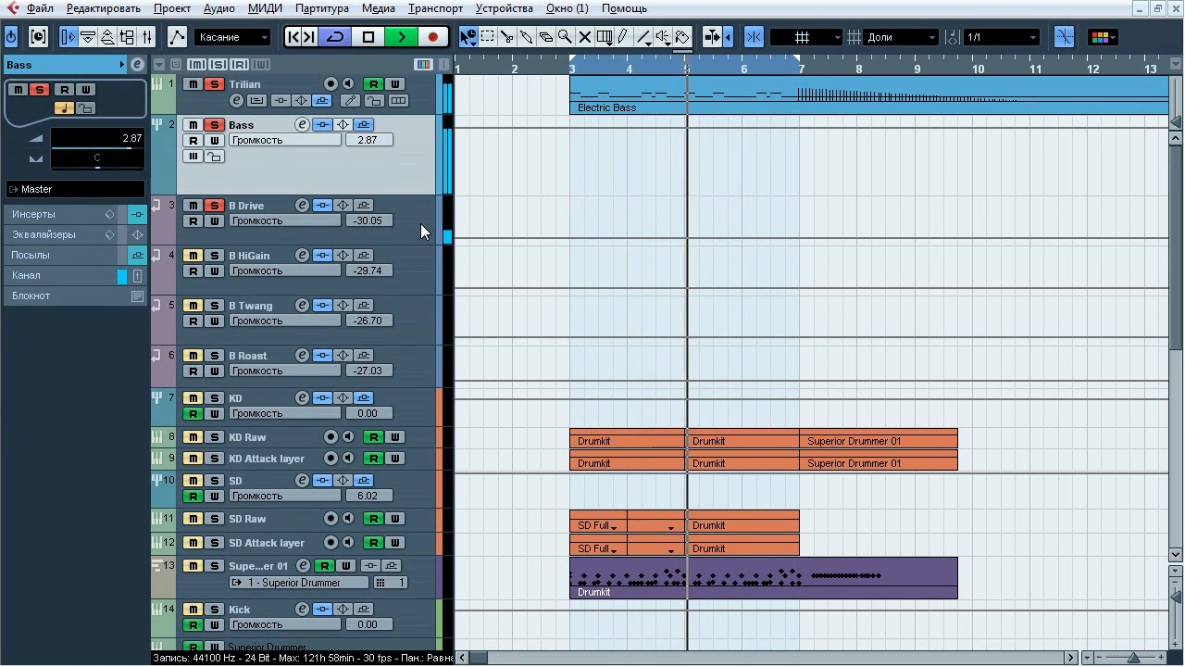
left_click(326, 206)
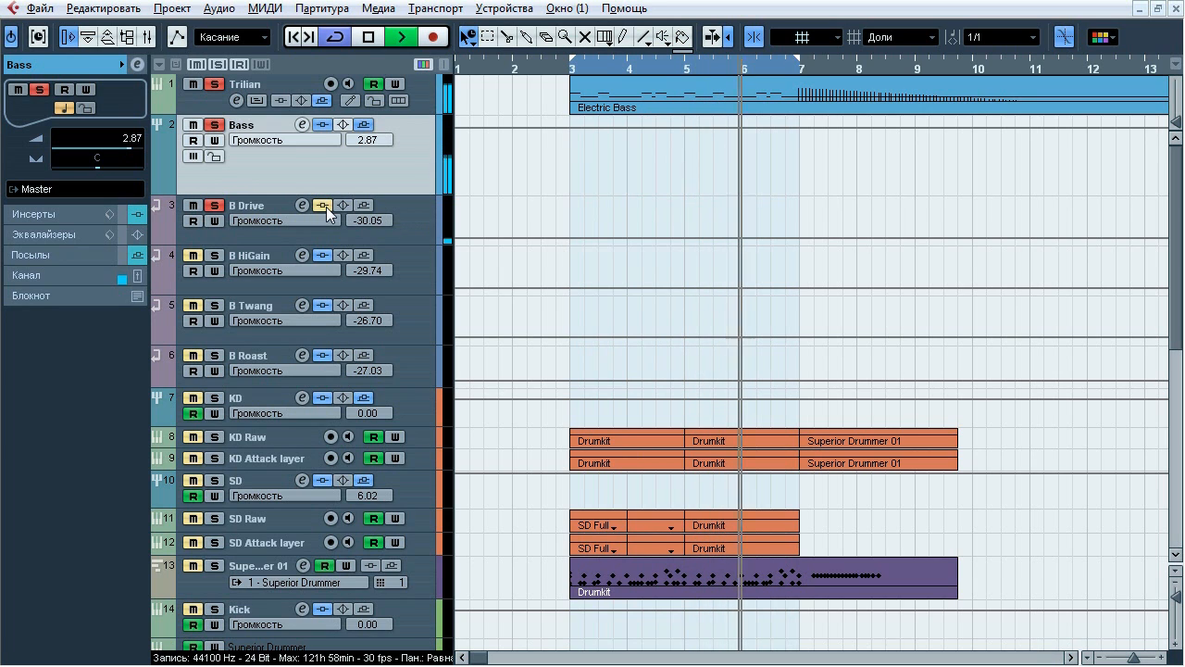
left_click(326, 207)
key("space")
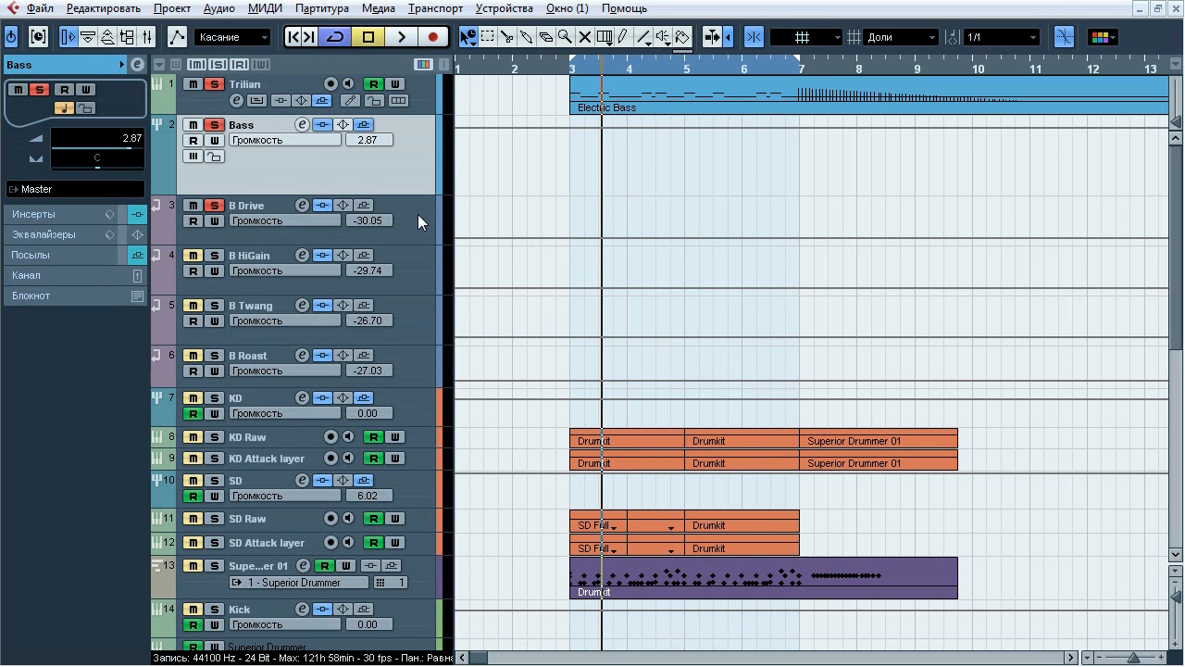
- Open the TSE_BOD_v2.0 insert on B Drive, compare its bypassed and active sound during playback, and close it
left_click(272, 210)
left_click(64, 212)
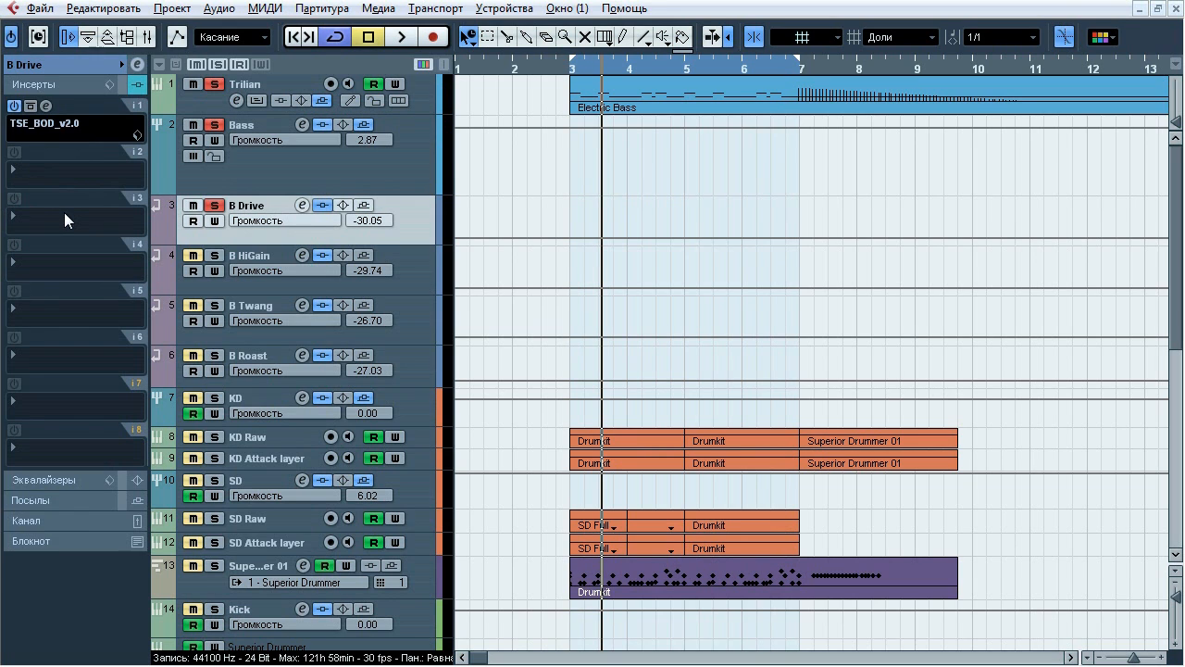
left_click(58, 124)
left_click_drag(402, 211, 466, 160)
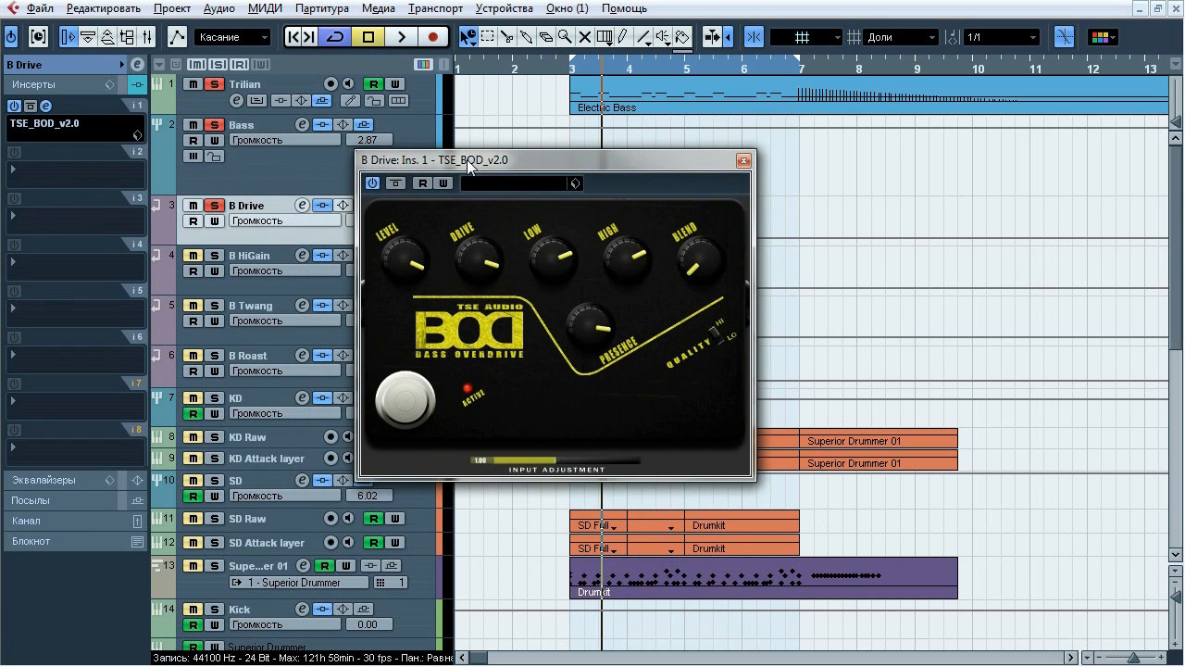
key("space")
left_click(395, 183)
left_click(396, 185)
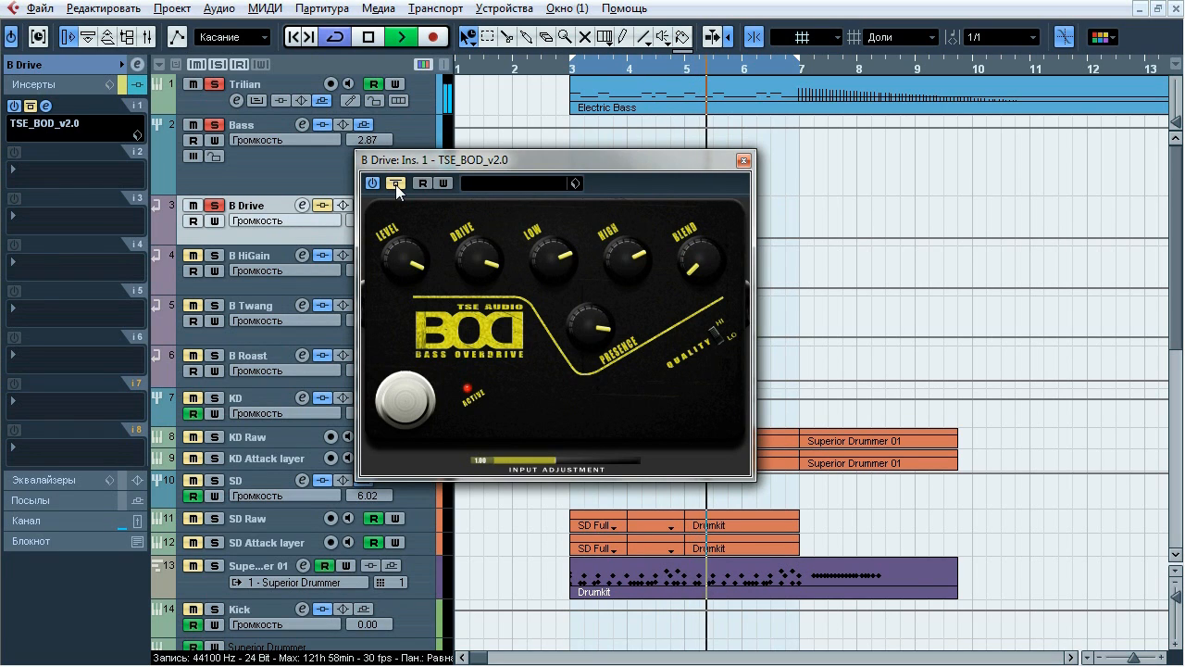
left_click(396, 184)
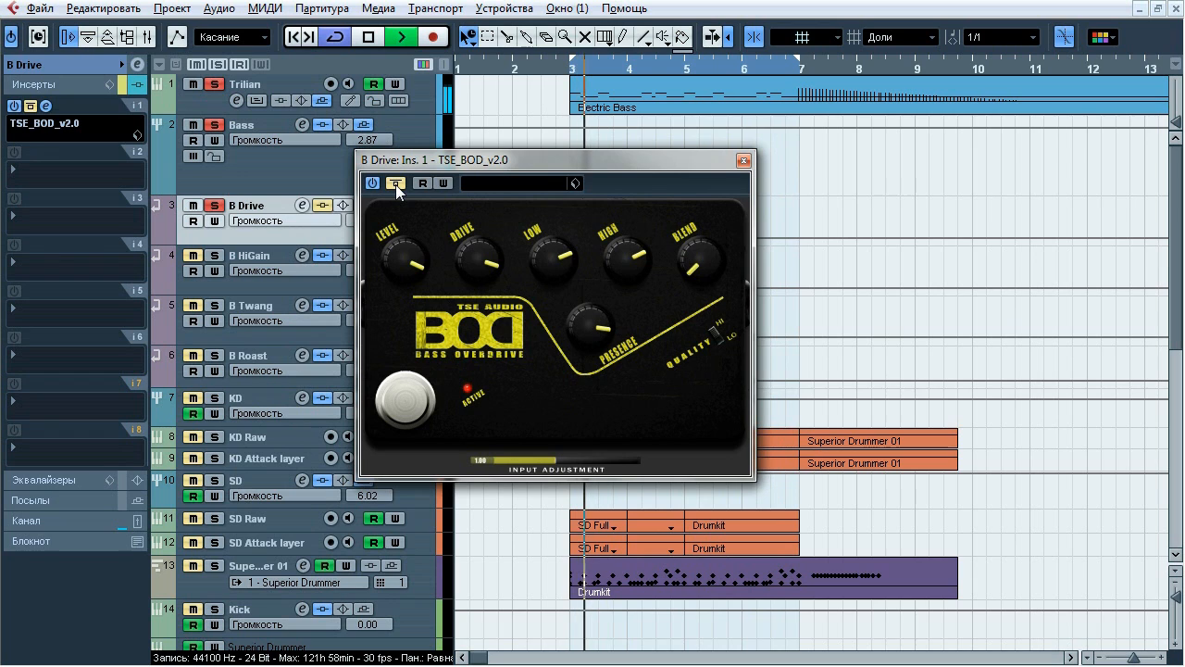
left_click(395, 184)
key("space")
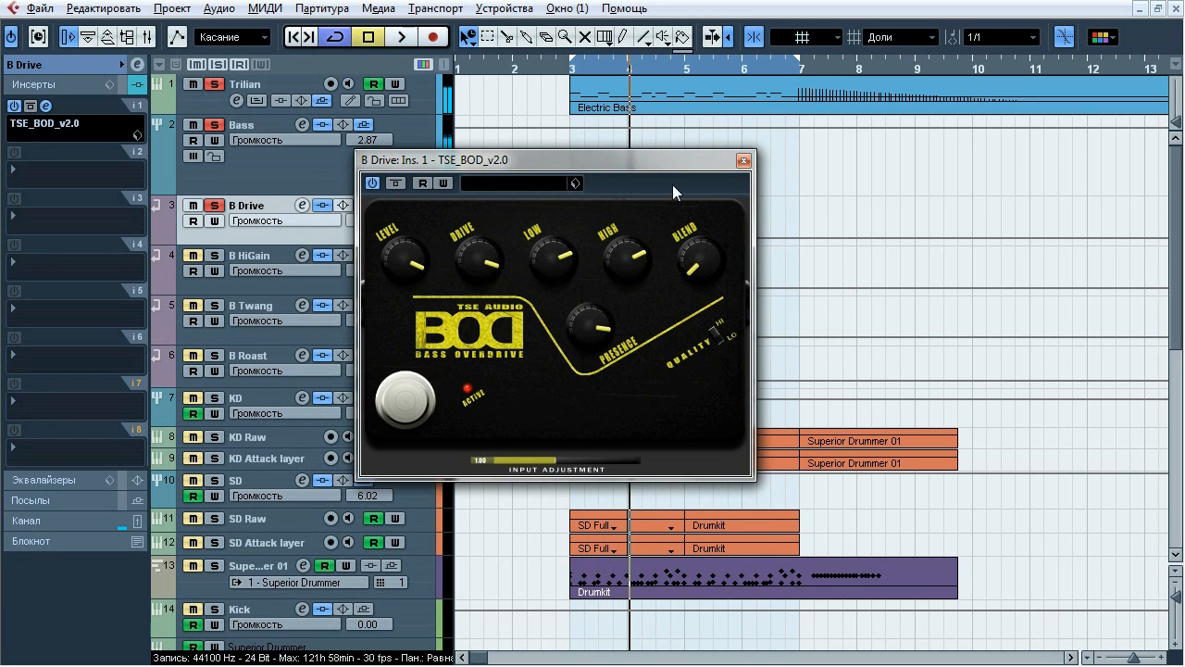
left_click(743, 160)
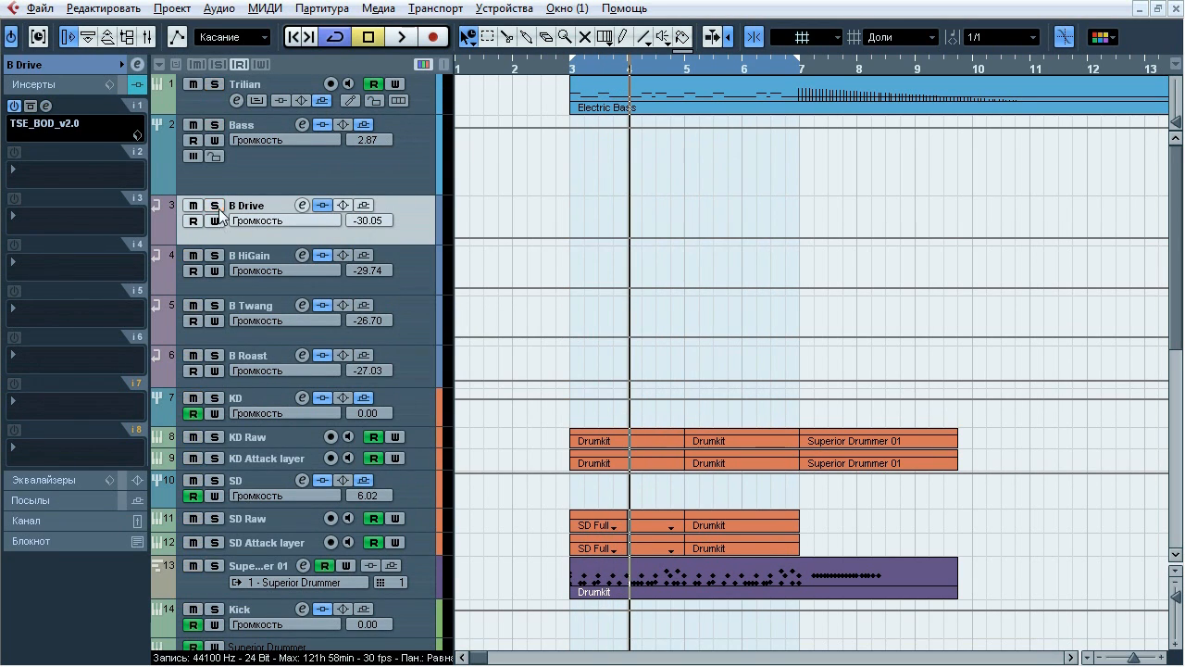
- Select the soloed B HiGain track and compare its sound with the inserts bypassed and active
left_click(274, 261)
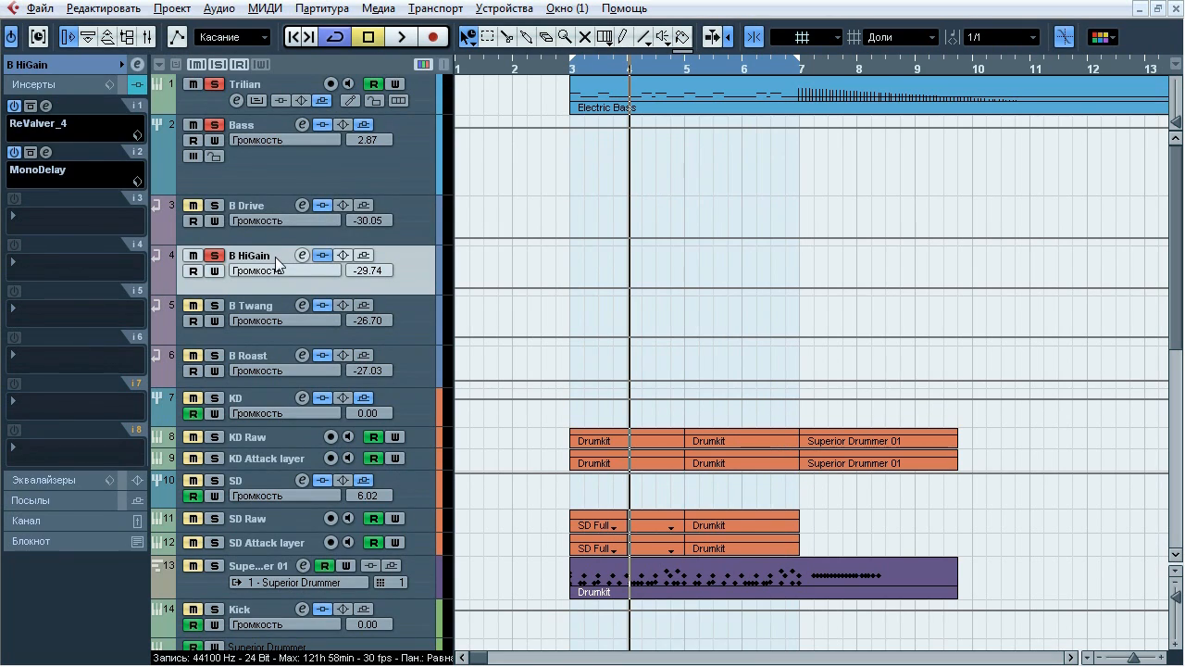
key("space")
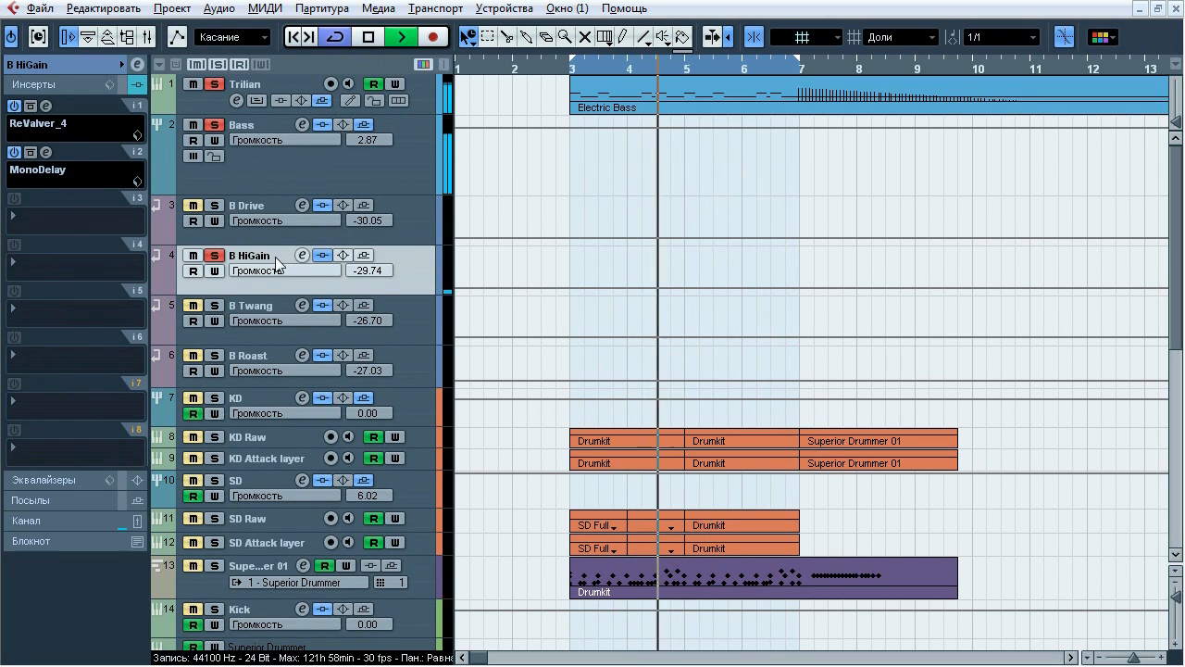
left_click(321, 255)
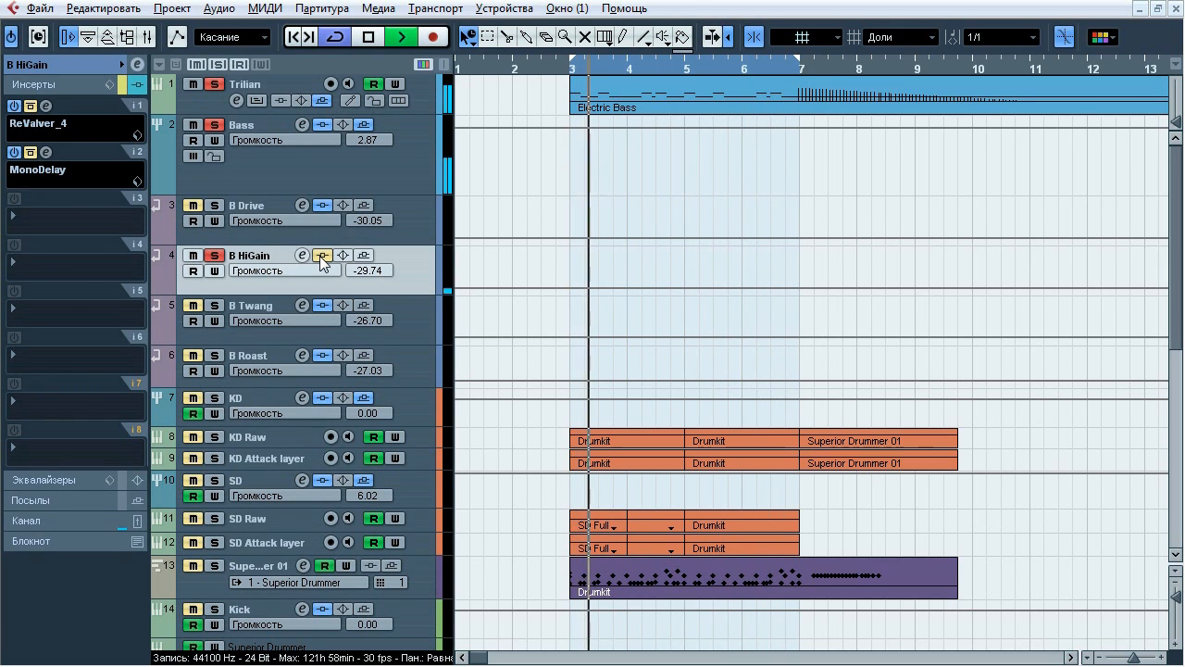
left_click(321, 255)
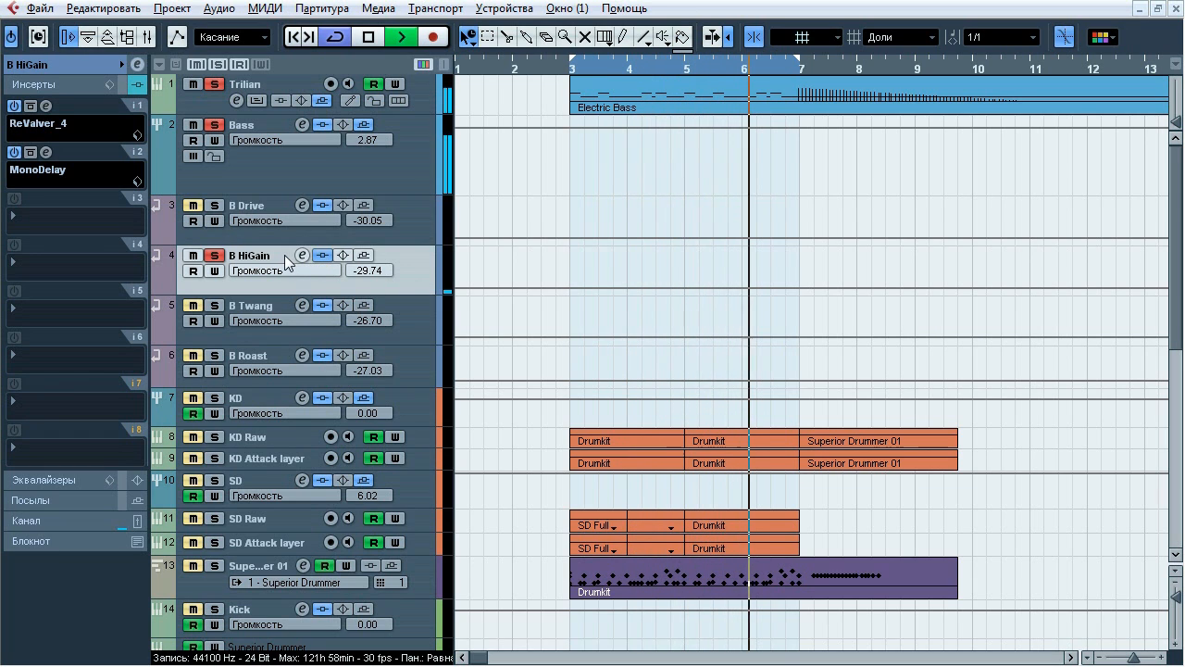
key("space")
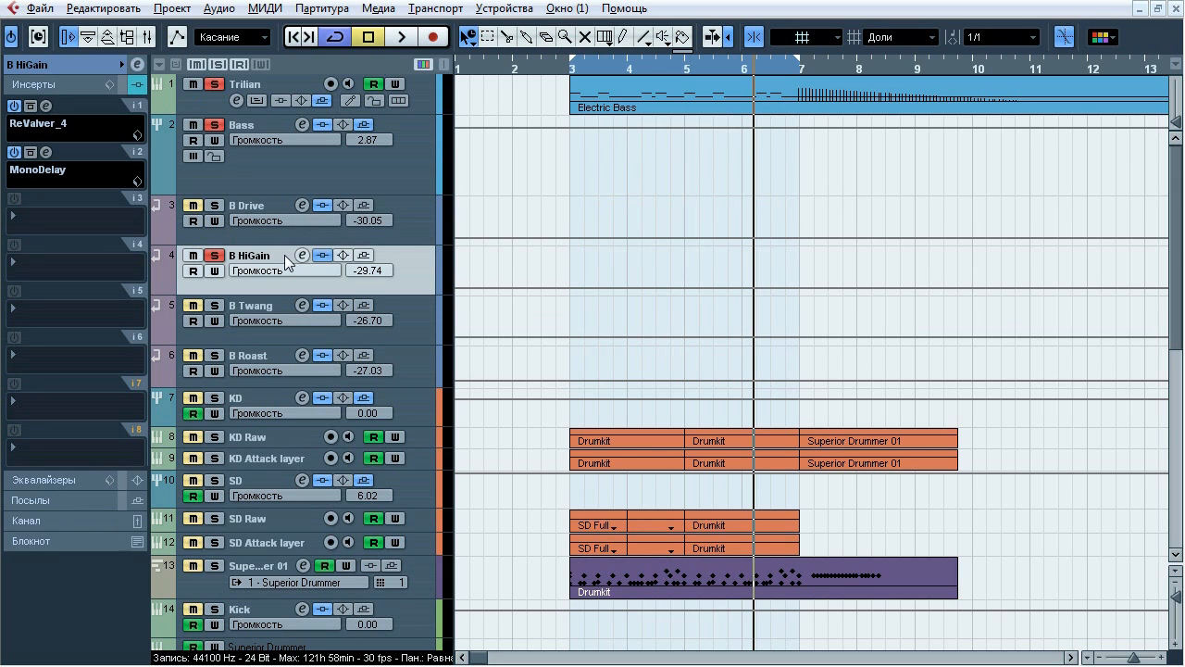
- Open the ReValver_4 insert on B HiGain and compare the bypassed and active amp sound during playback
left_click(46, 106)
left_click_drag(527, 59, 438, 72)
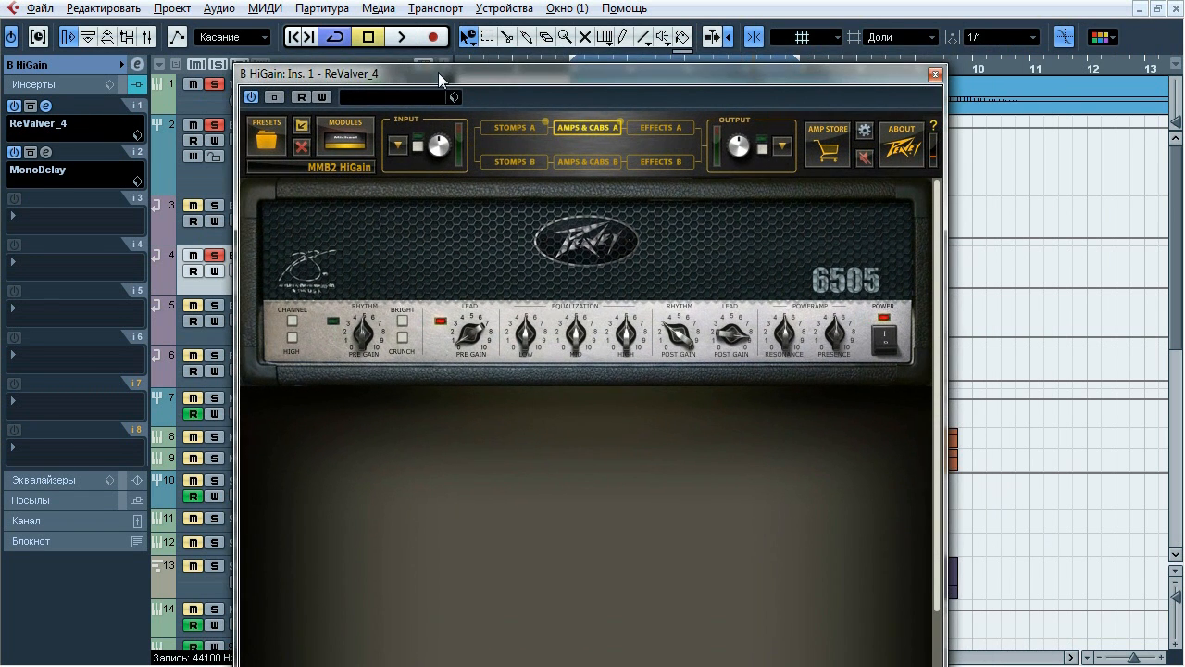
key("space")
left_click(281, 100)
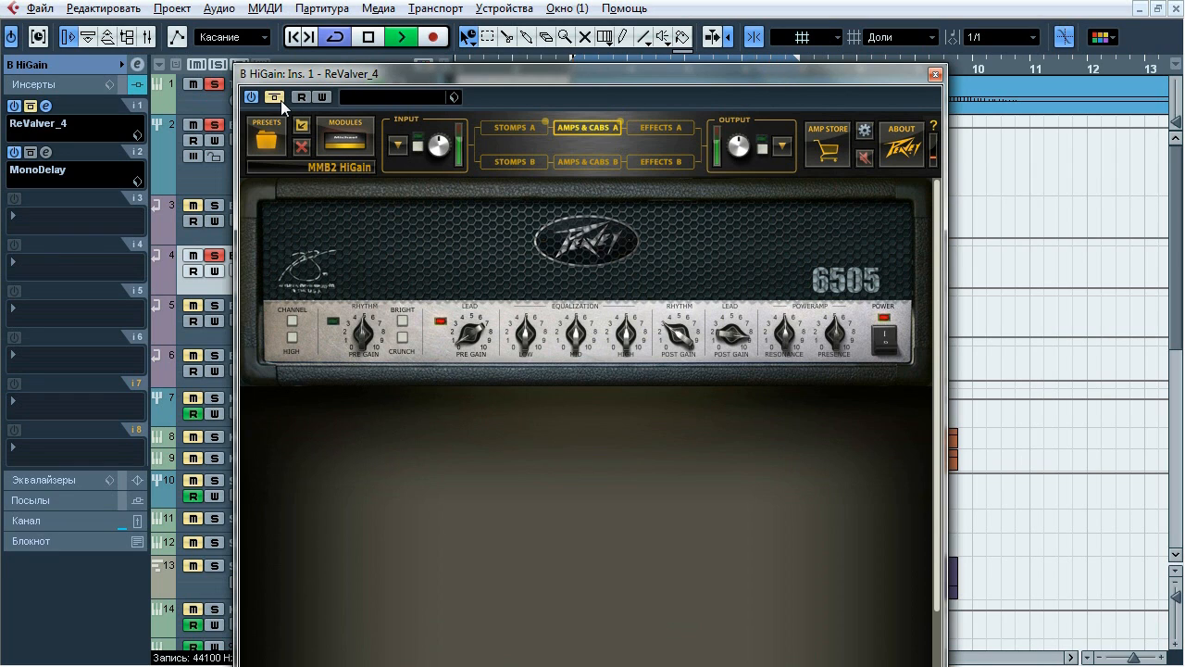
left_click(280, 100)
left_click(281, 100)
left_click(280, 100)
key("space")
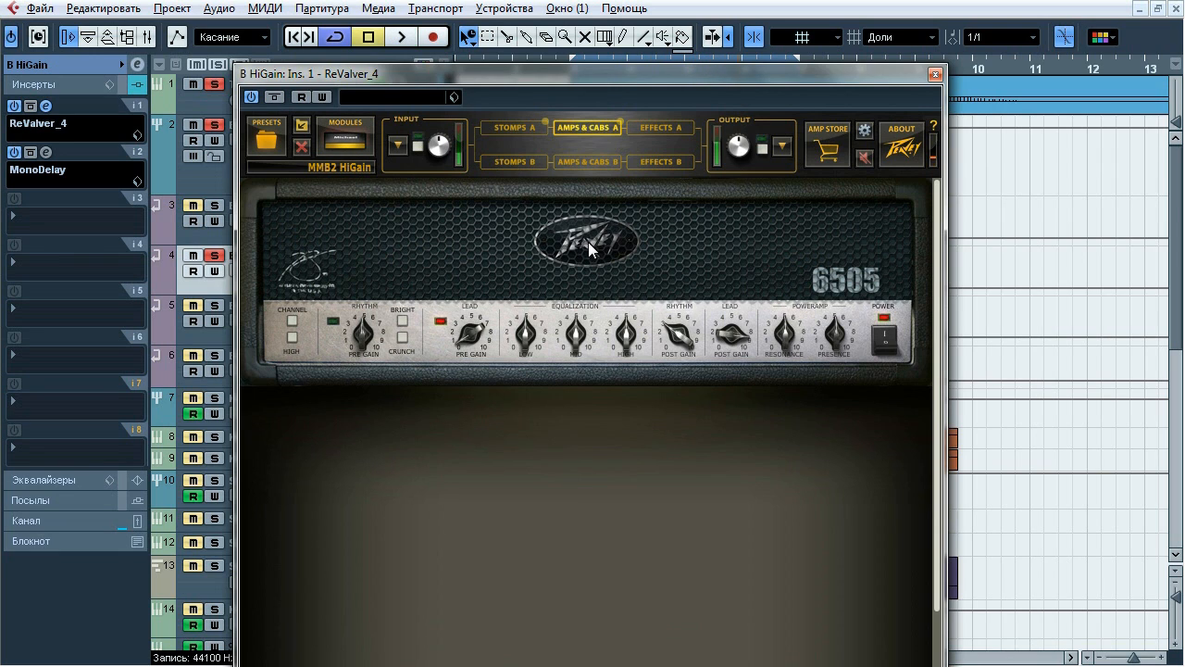
- Show the stompboxes of chain A in ReValver_4 and compare the Greener overdrive pedal off and on during playback
left_click(525, 131)
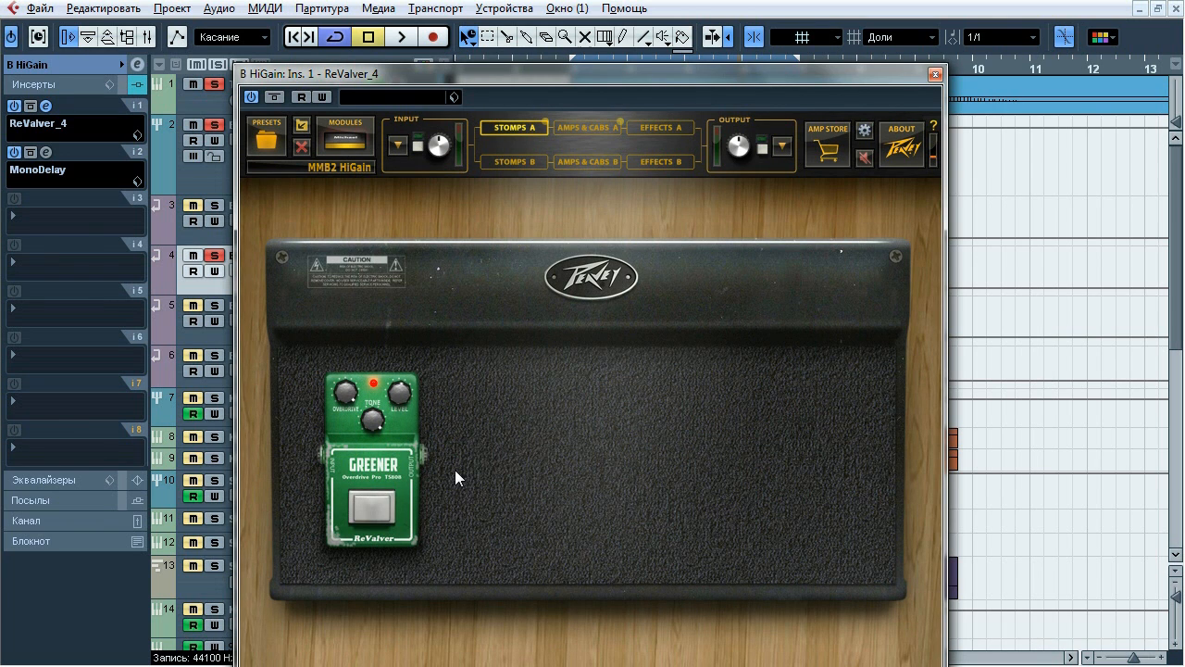
key("space")
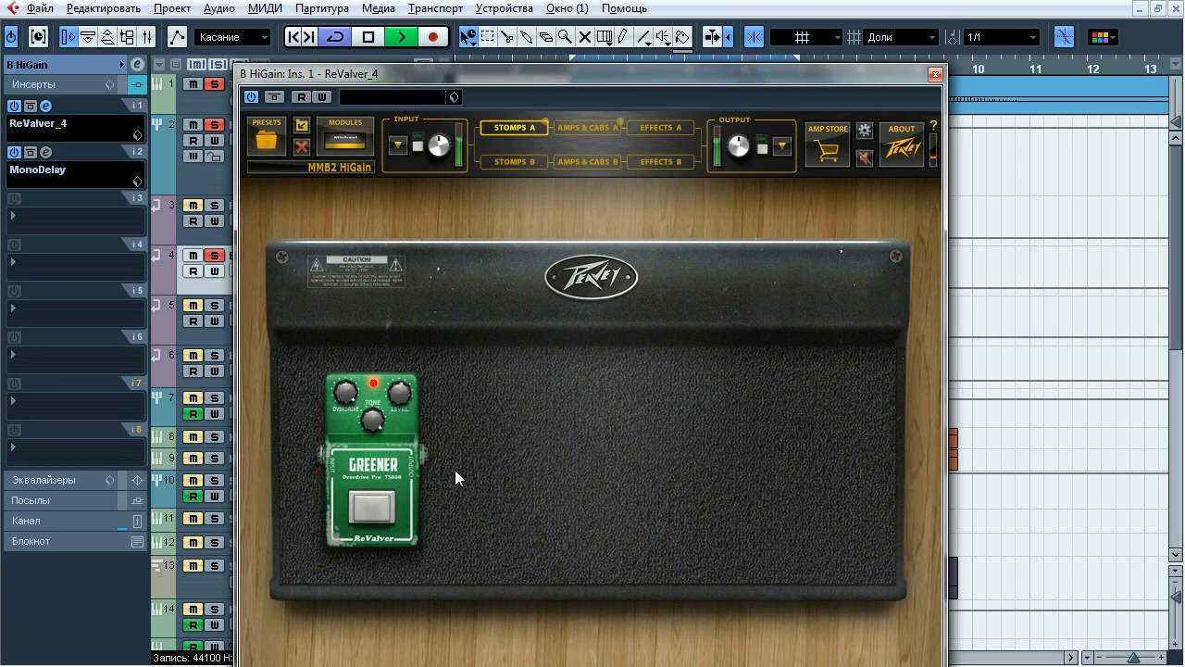
left_click(379, 515)
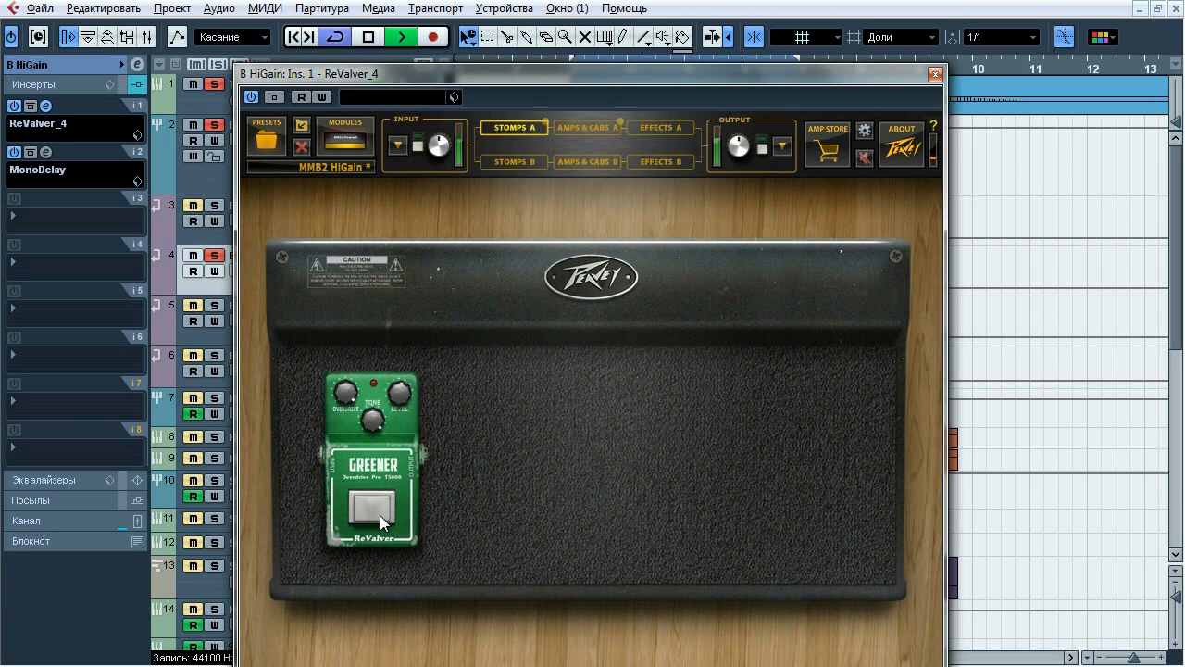
left_click(380, 515)
left_click(379, 515)
left_click(380, 515)
key("space")
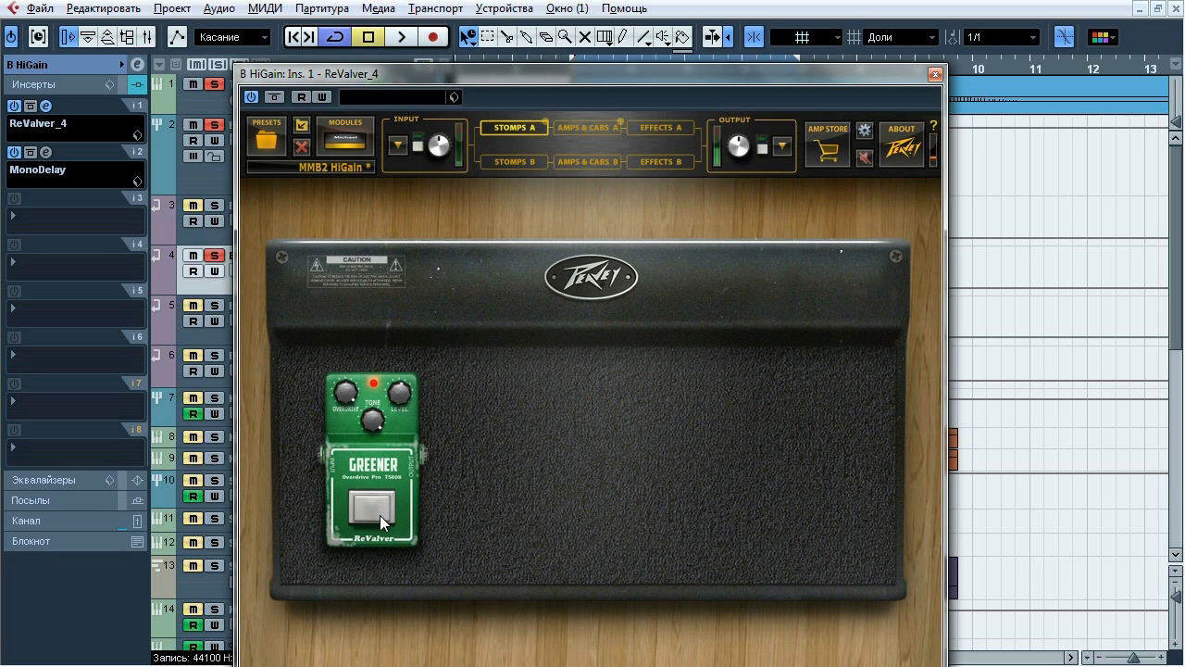
- Return to the chain A amps and cabs and audition the Peavey 6505 with its power switched off and on
left_click(603, 126)
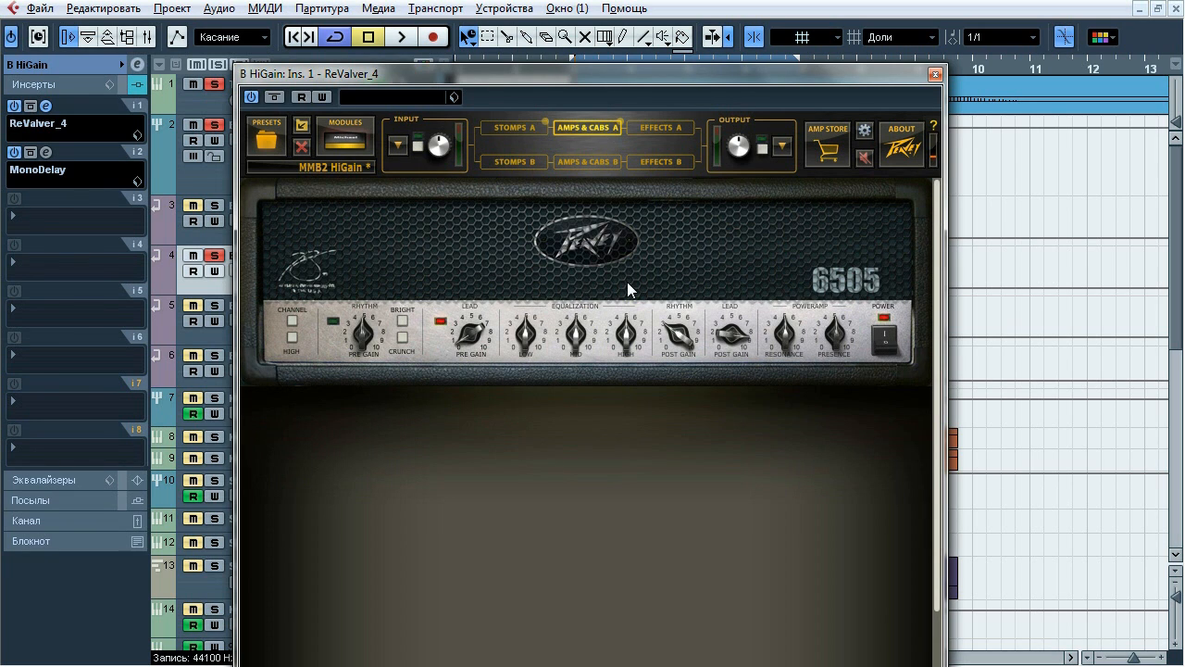
key("space")
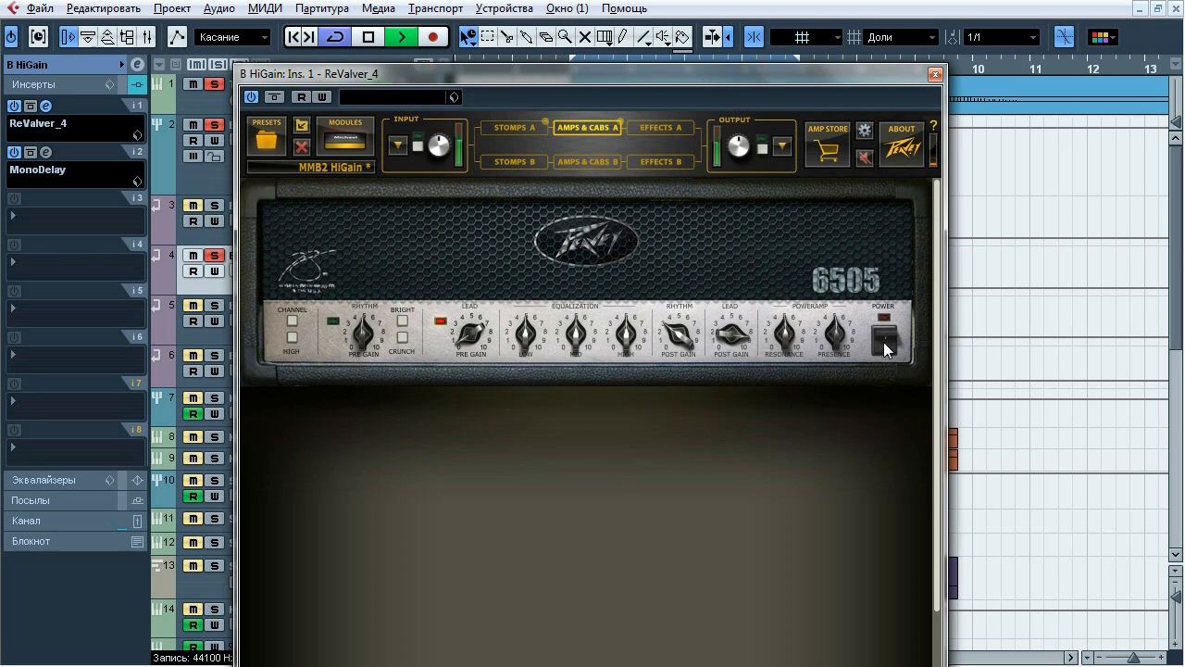
left_click(884, 343)
key("space")
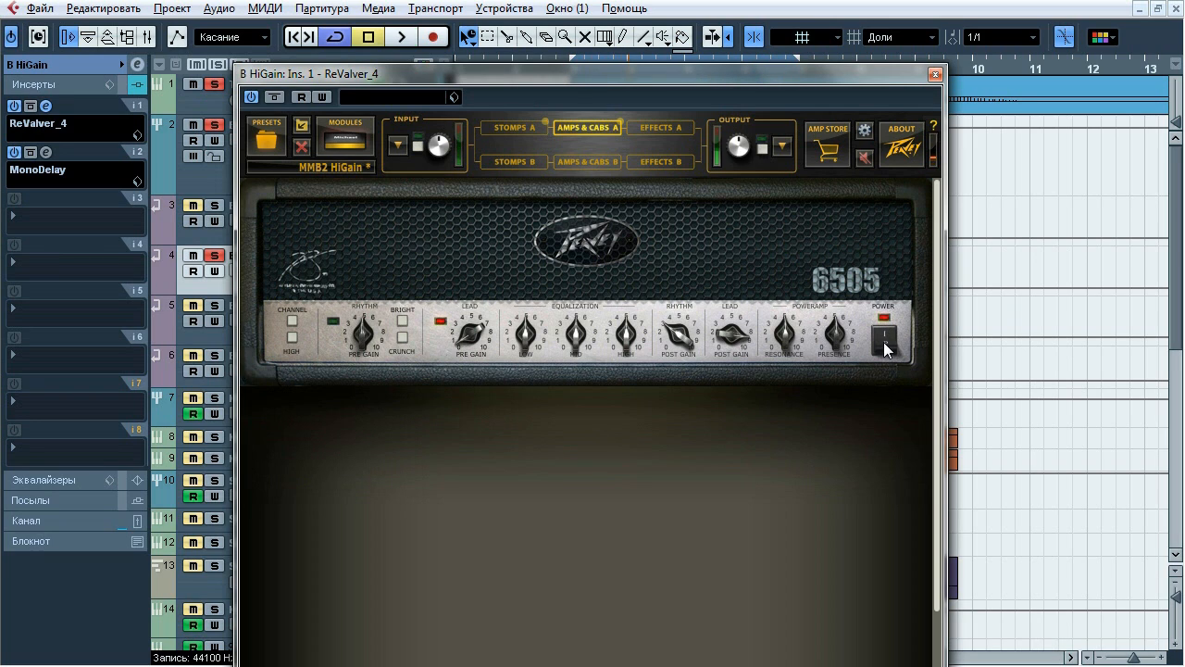
- Inspect the triode and resistor parameters in the 6505 amp's tweakable schematic, leave them unaltered, and close ReValver_4
right_click(686, 260)
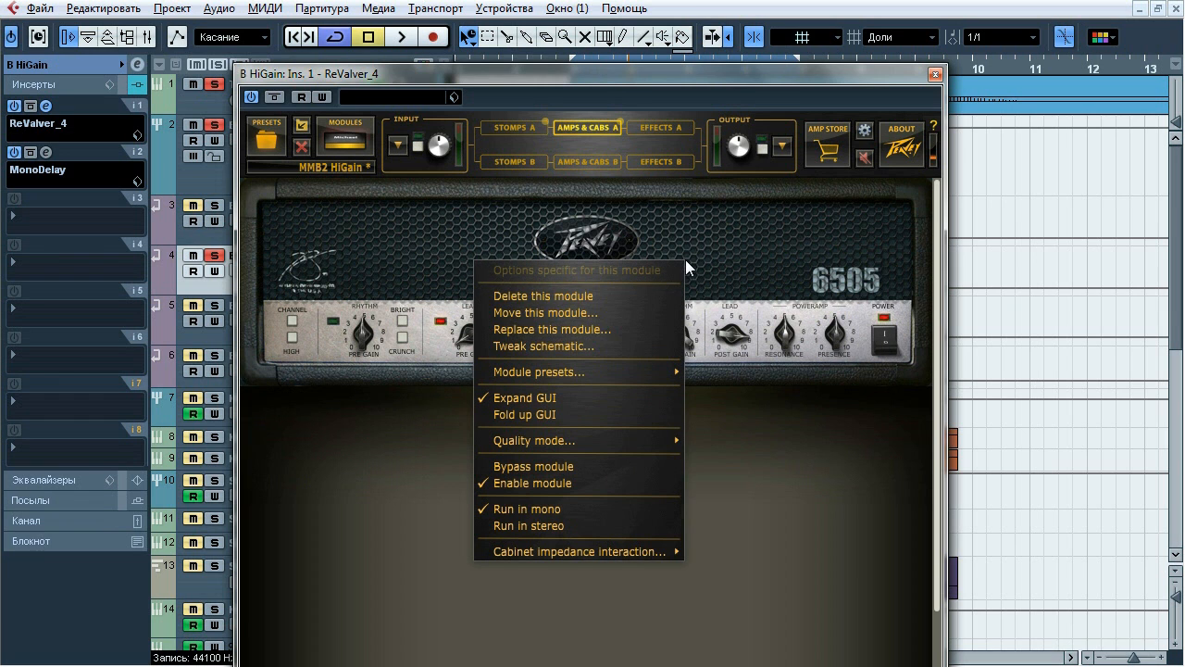
left_click(630, 345)
scroll(630, 343, "down", 3)
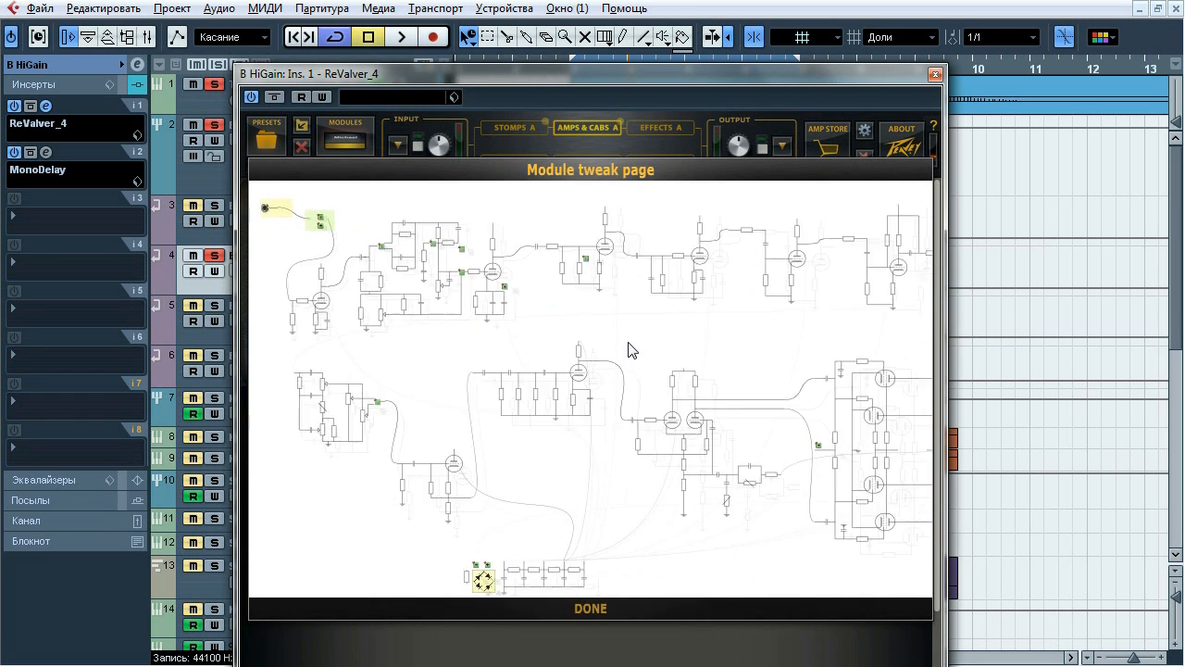
left_click(423, 421)
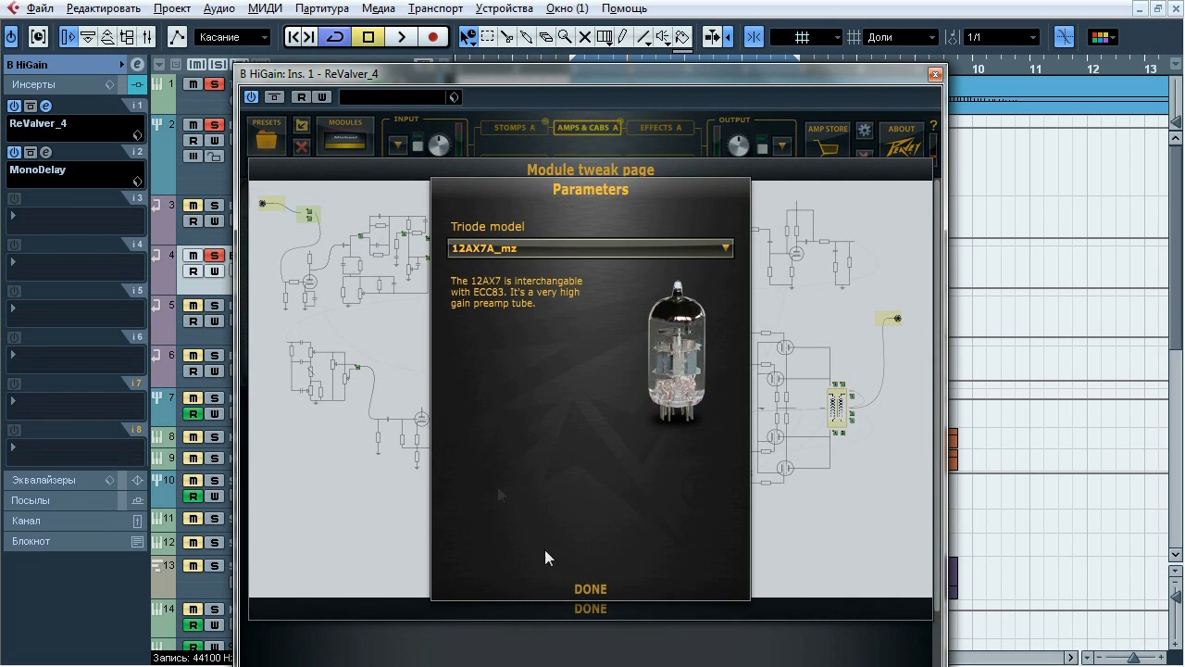
left_click(591, 588)
left_click(769, 372)
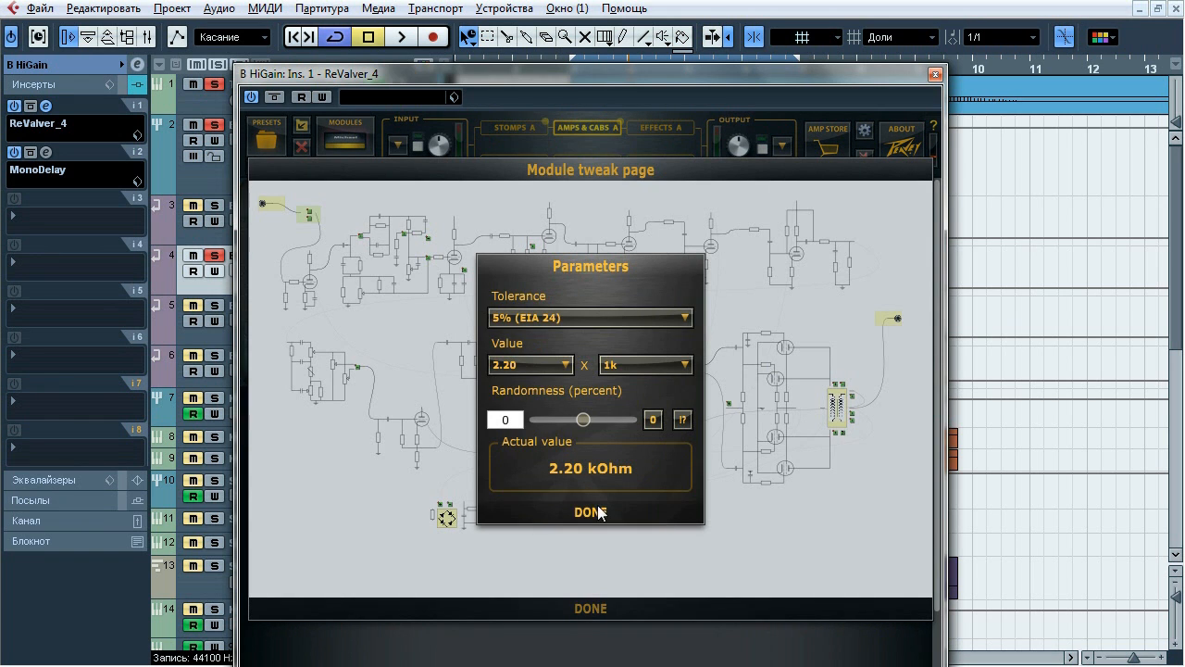
left_click(598, 512)
left_click(596, 609)
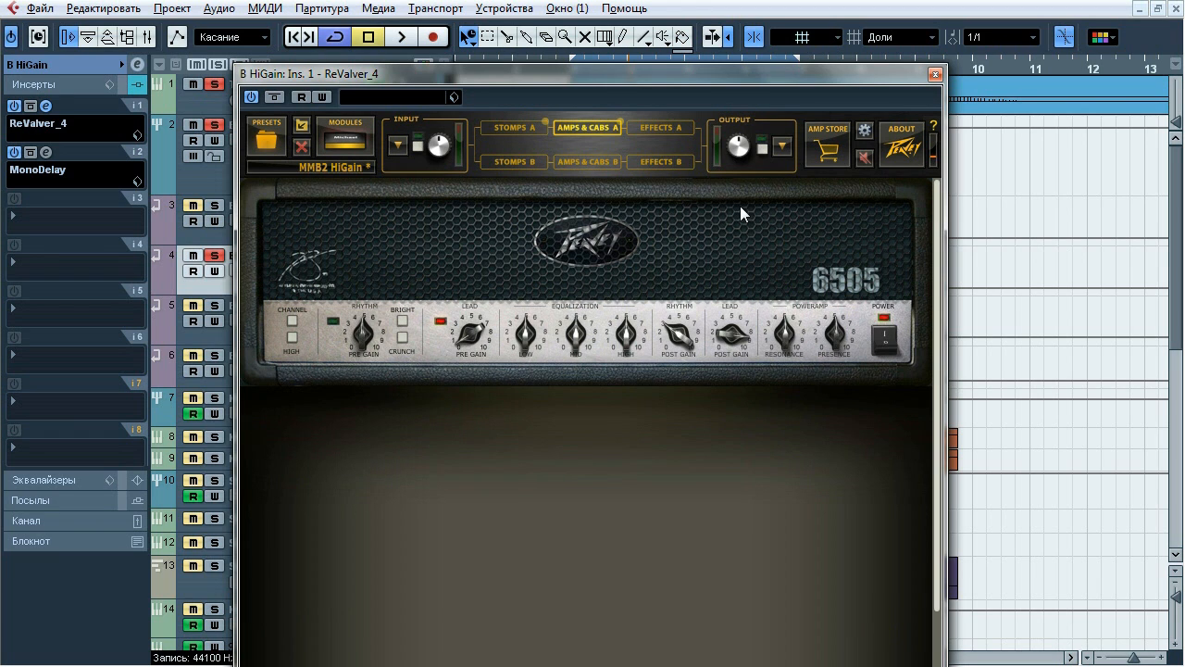
left_click(935, 74)
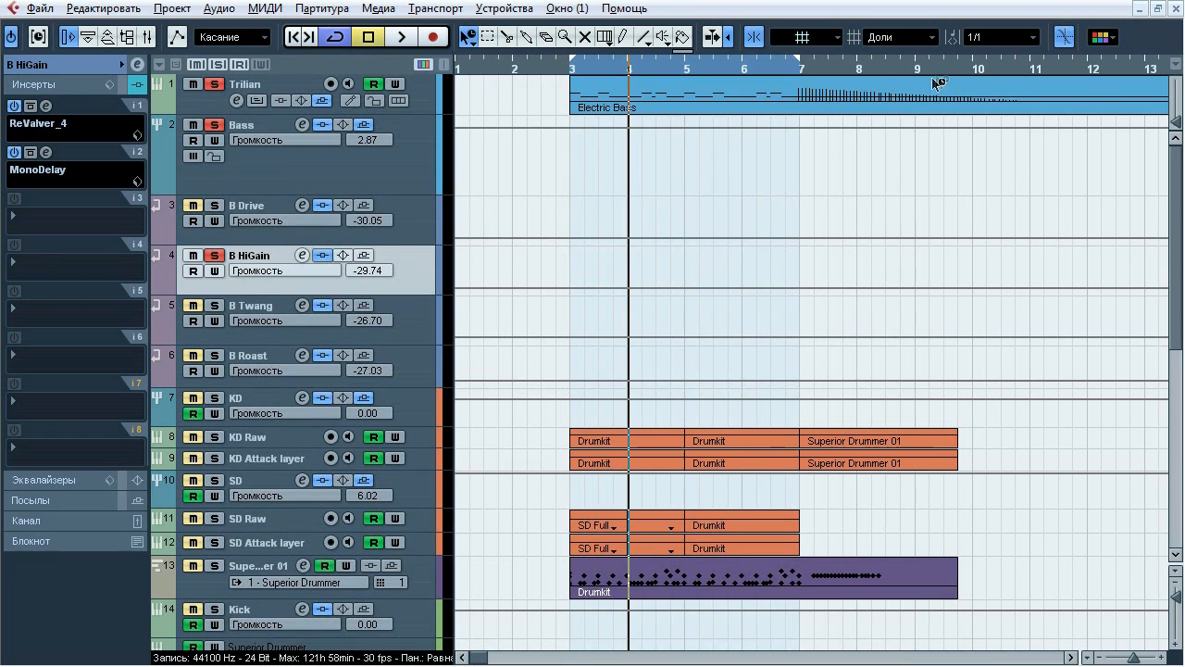
- Open the MonoDelay insert on B HiGain and play the part from bar 7 with all bass FX tracks soloed
left_click(47, 152)
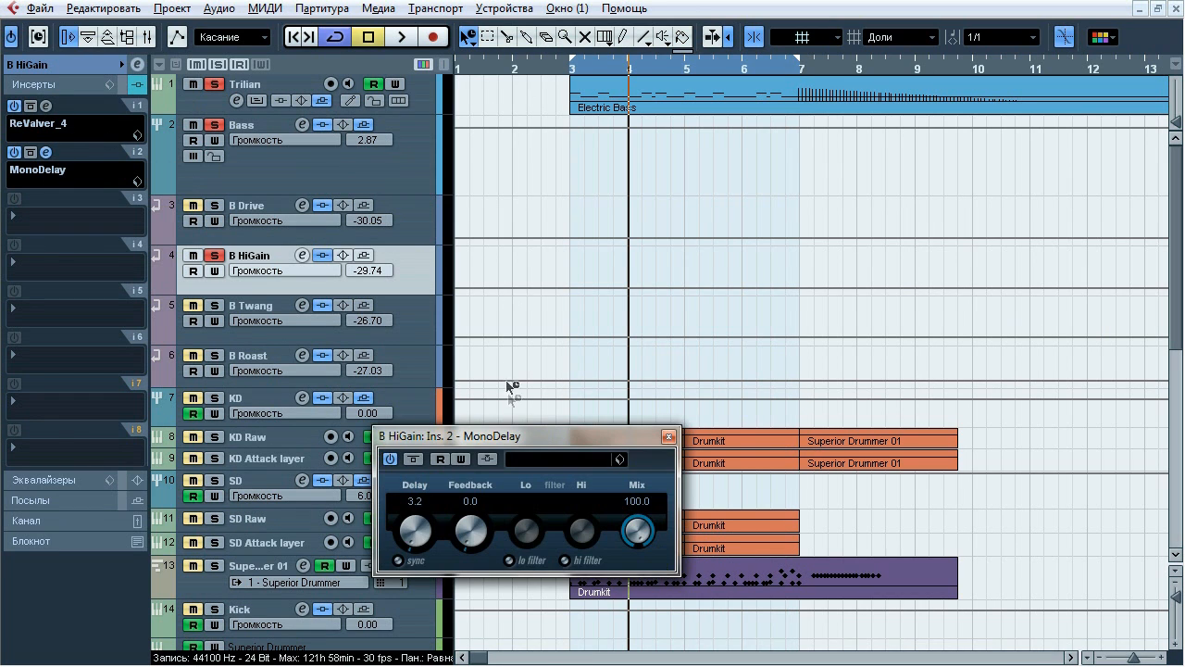
left_click_drag(517, 446, 673, 219)
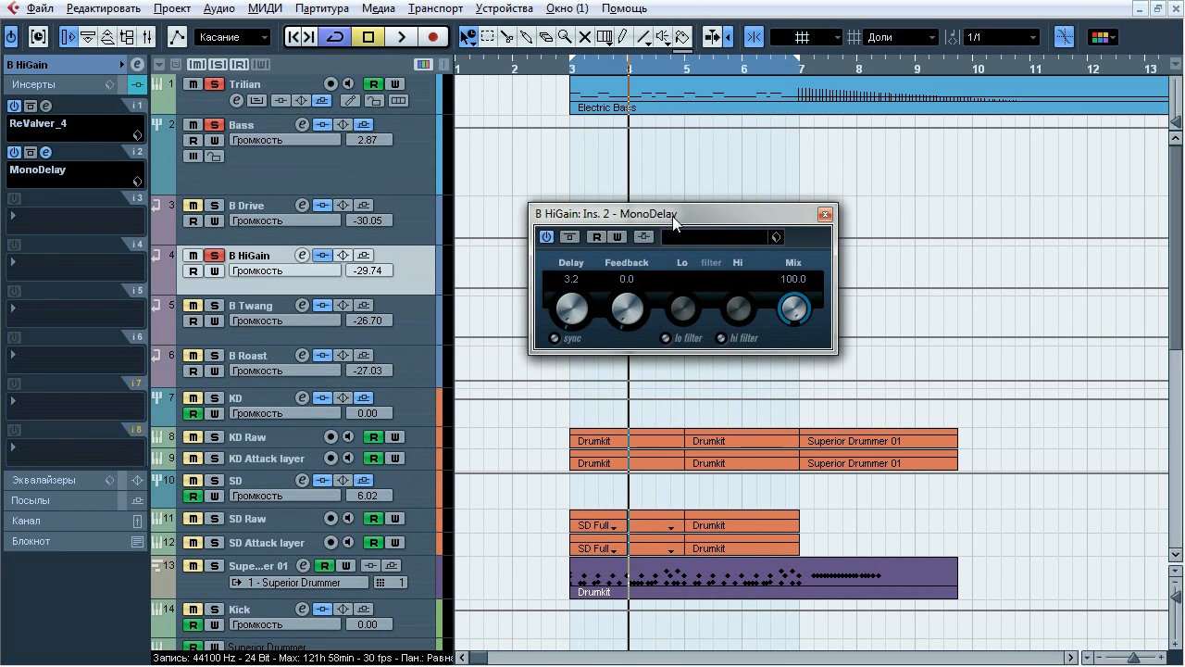
left_click(215, 355)
left_click(820, 69)
left_click_drag(742, 207, 762, 188)
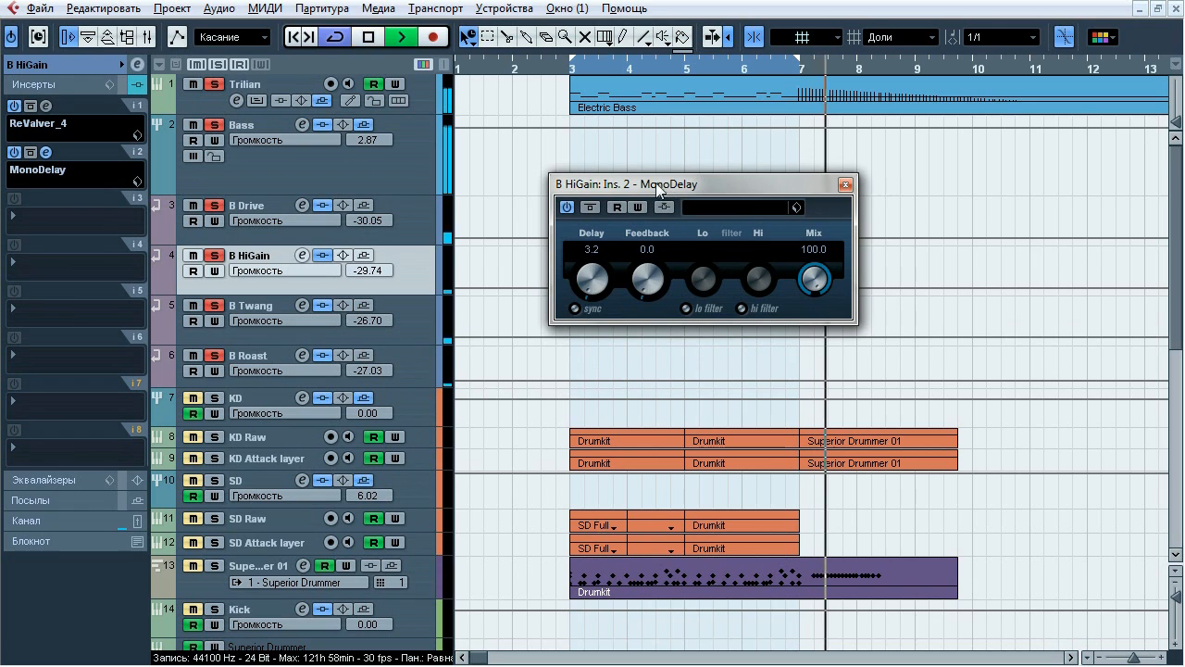
- Compare the bass with MonoDelay bypassed and active during playback with looping turned off, and close the plug-in
left_click(589, 207)
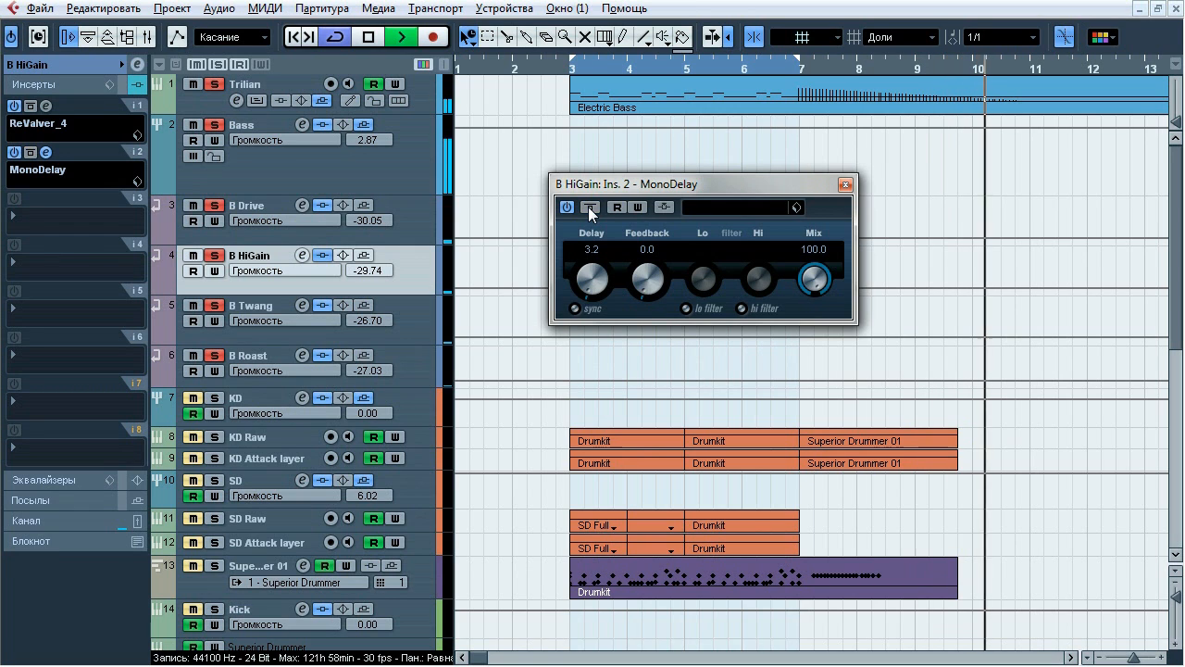
left_click(588, 207)
left_click(591, 209)
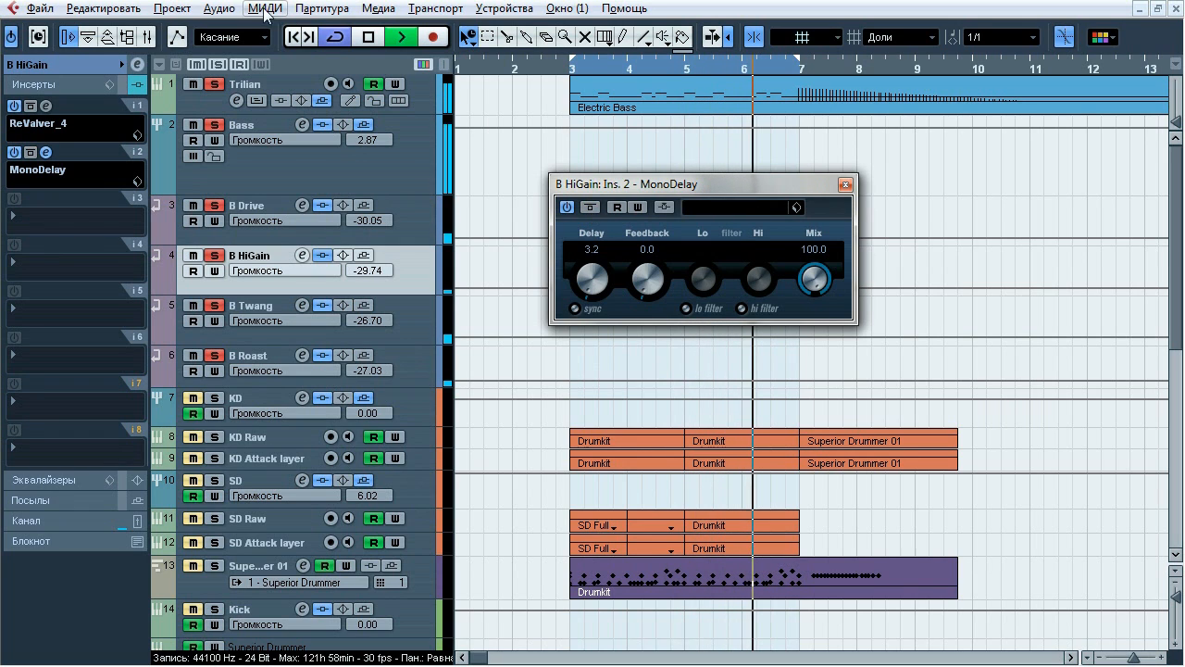
left_click(590, 208)
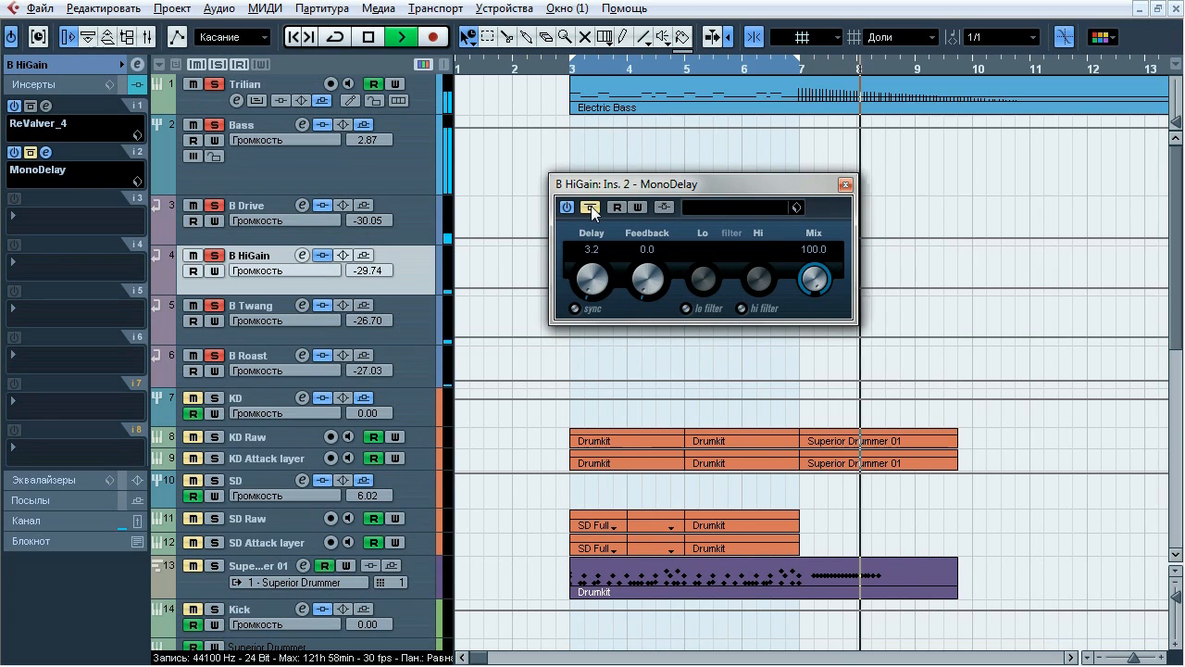
left_click(590, 206)
left_click(591, 206)
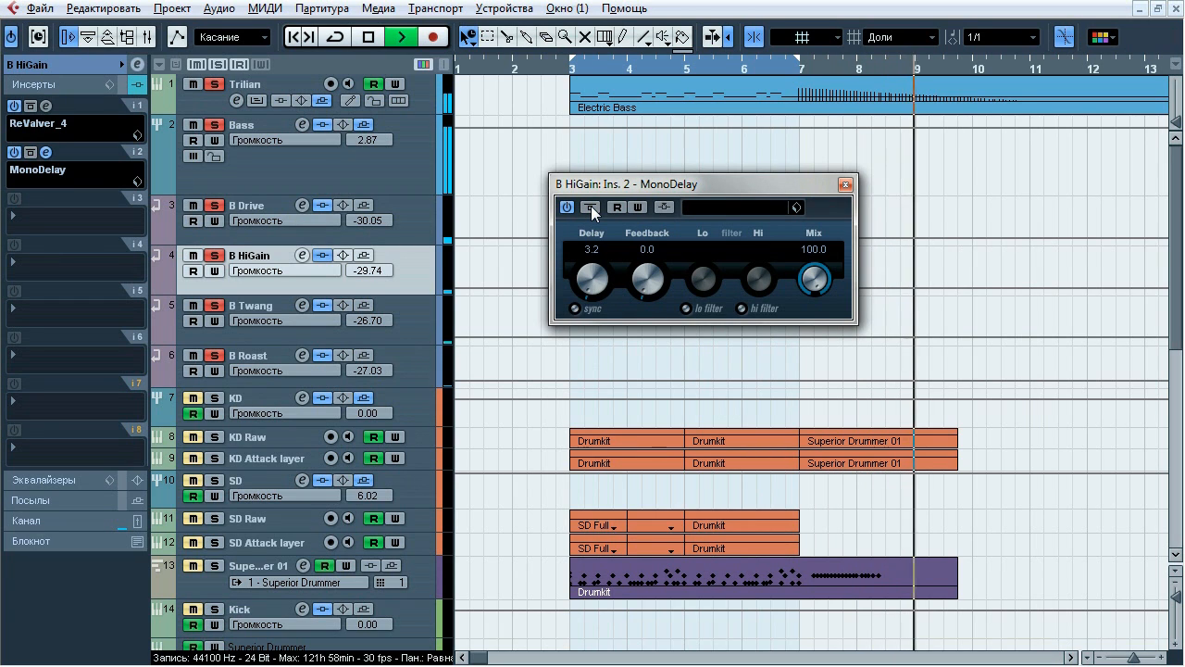
key("space")
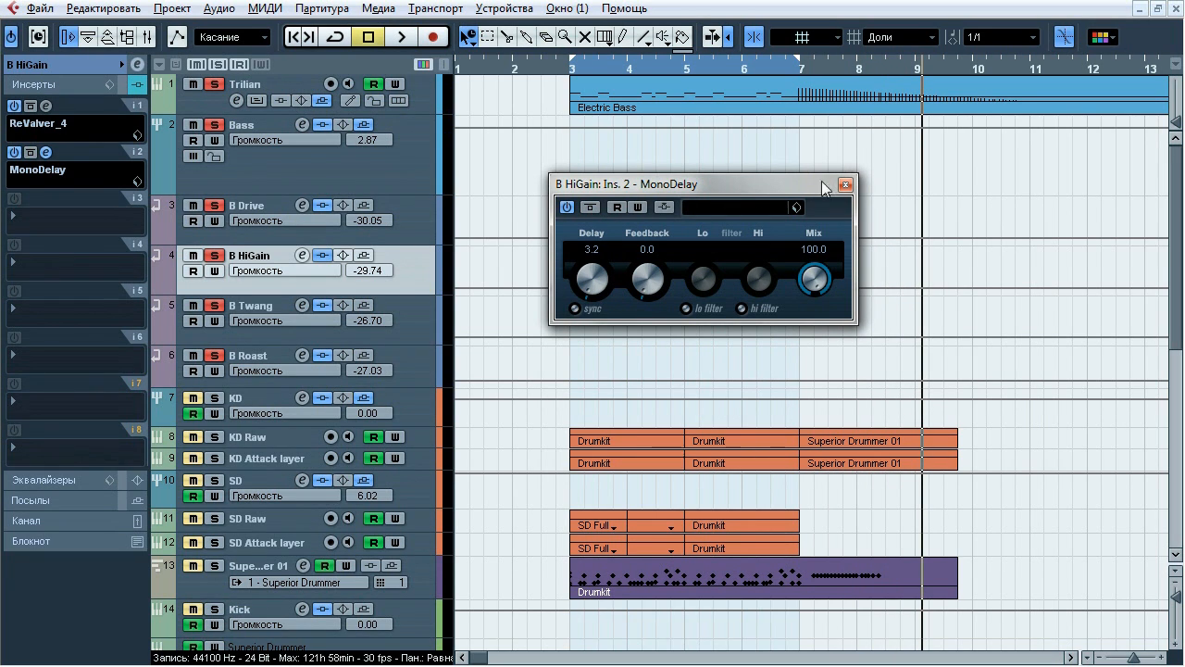
left_click(844, 186)
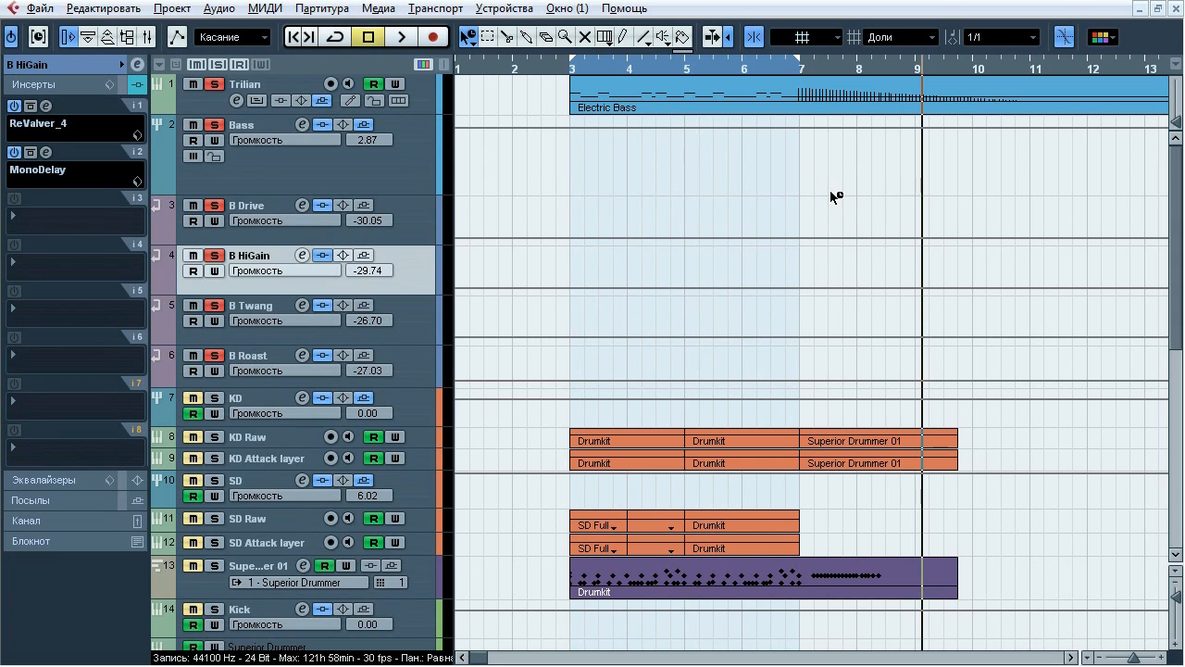
- Solo and select only B Twang among the bass FX tracks, with the playhead at bar 3 and looping on
left_click(214, 304, "ctrl")
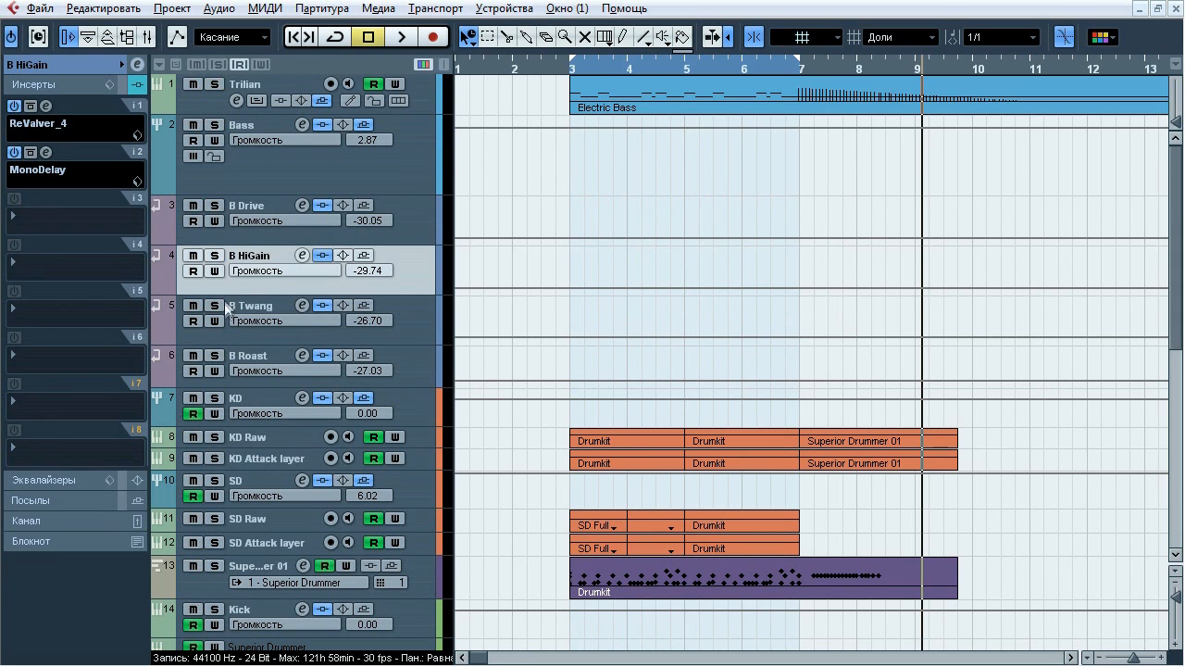
left_click(571, 74)
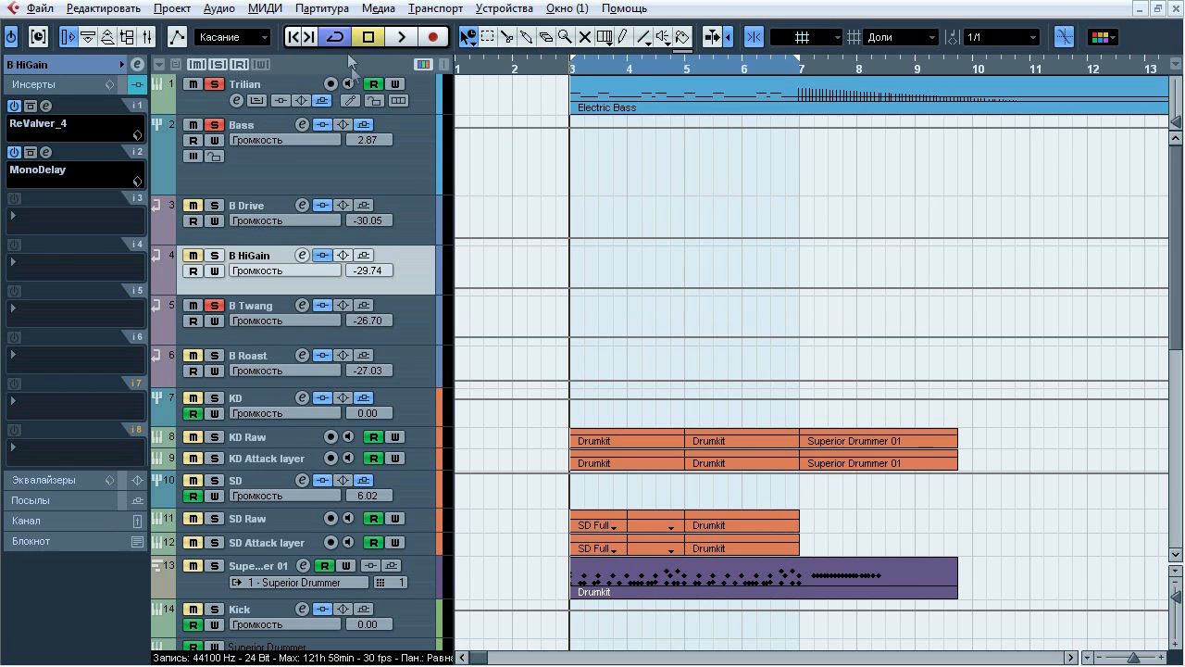
left_click(414, 314)
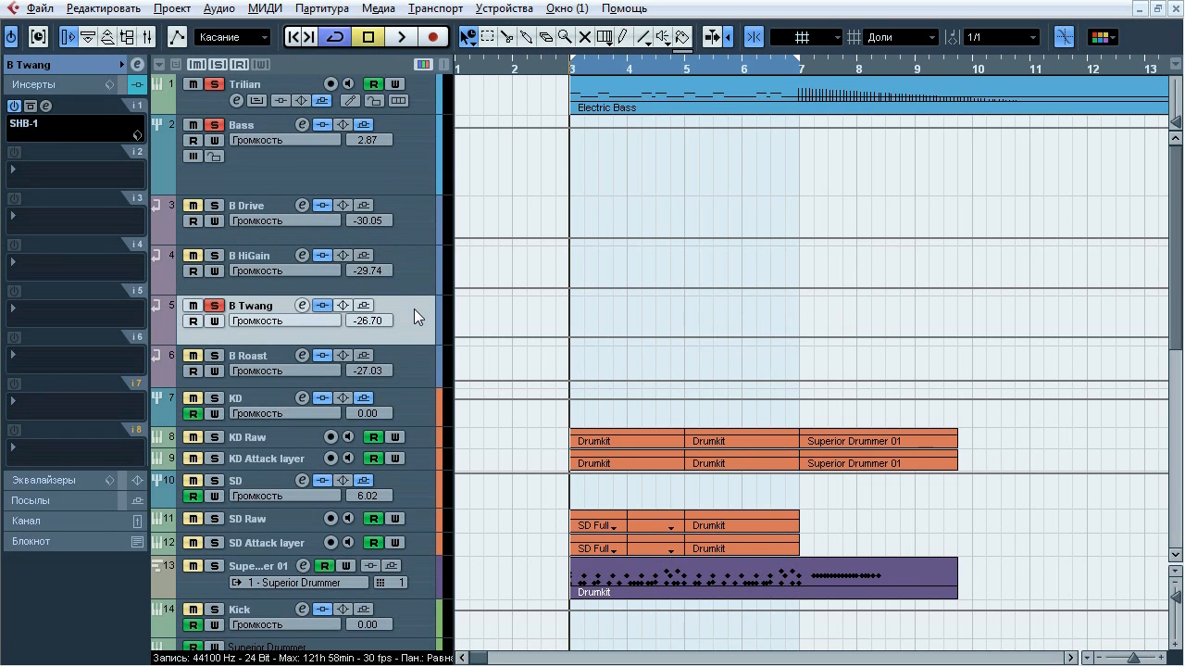
- Play the B Twang track and compare its sound with the inserts bypassed and active
key("space")
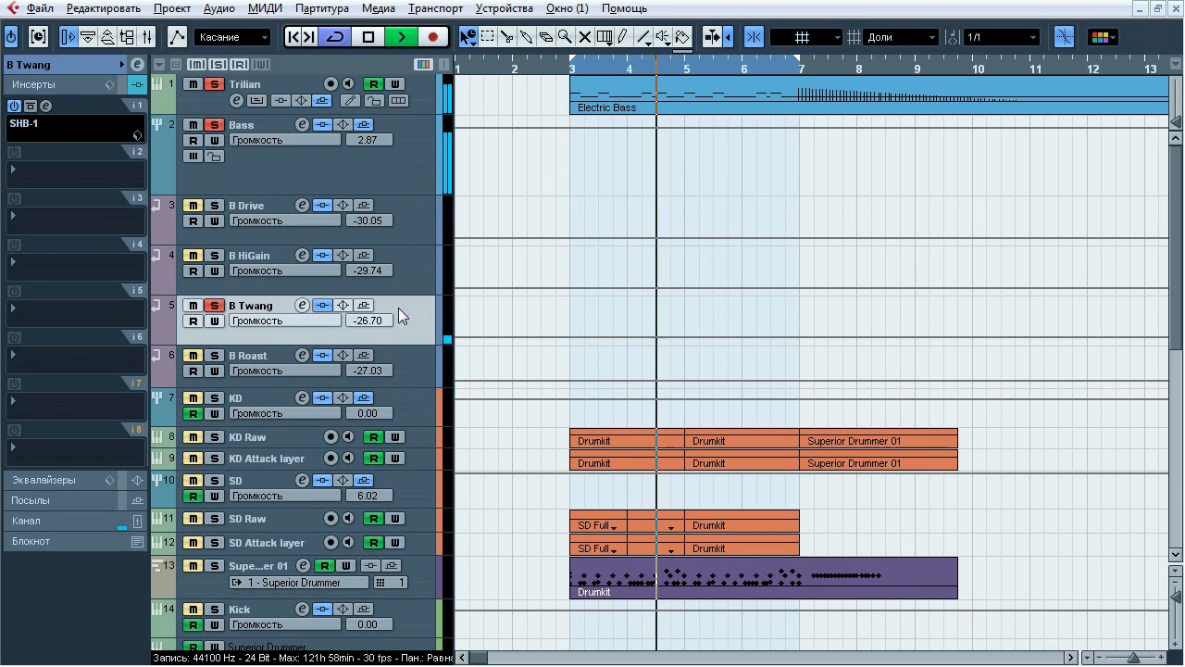
left_click(322, 307)
left_click(321, 307)
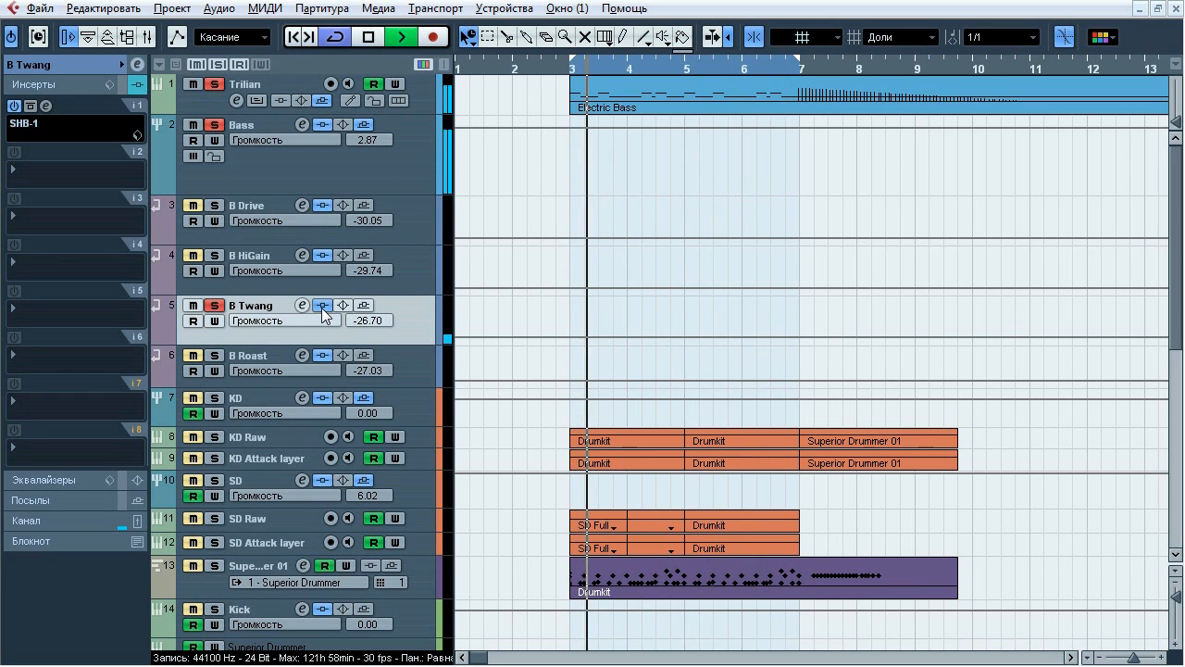
left_click(321, 307)
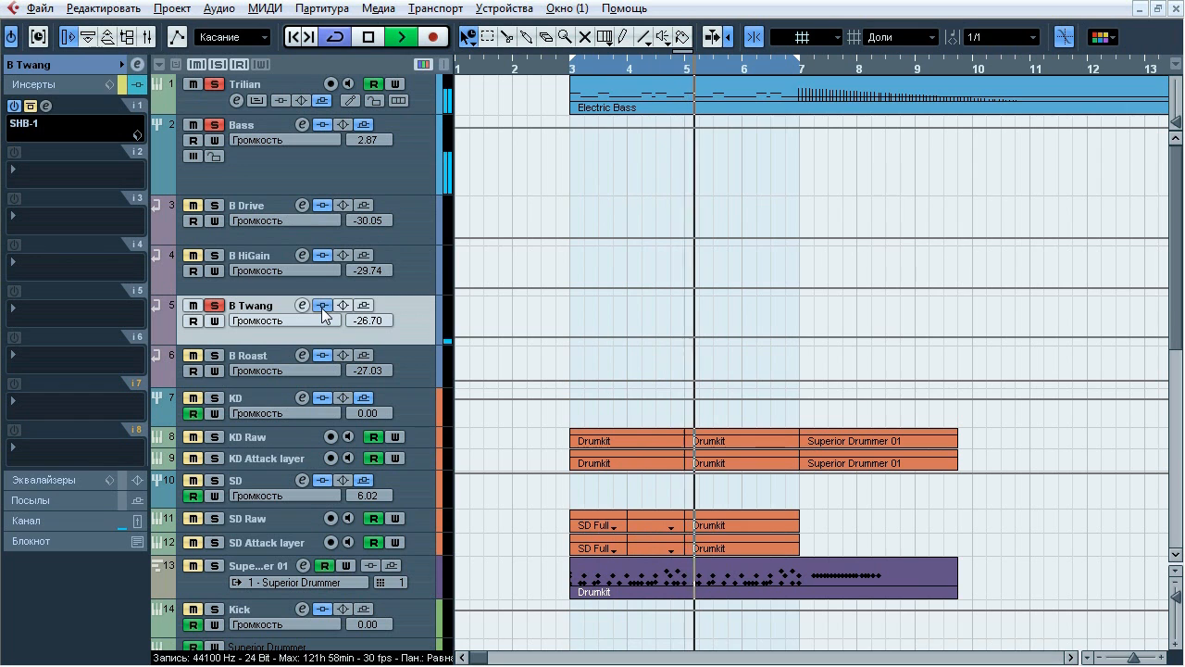
left_click(322, 307)
key("space")
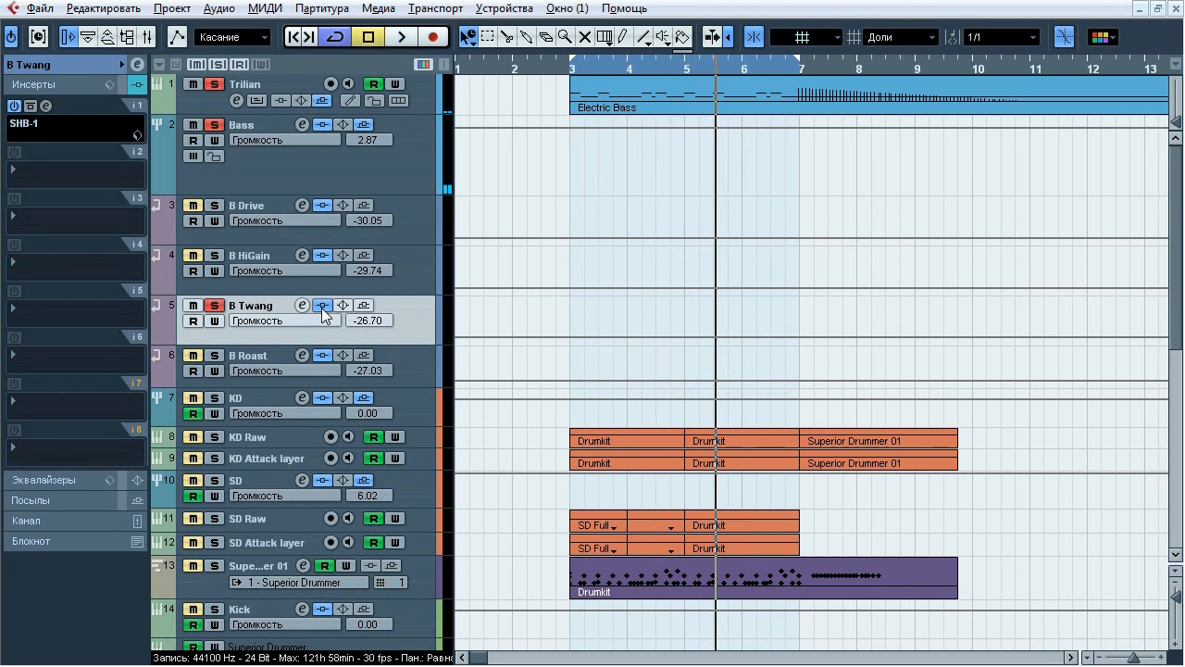
- Open the SHB-1 bass head insert on B Twang and compare its bypassed and active sound during playback
left_click(46, 105)
left_click_drag(482, 388, 426, 194)
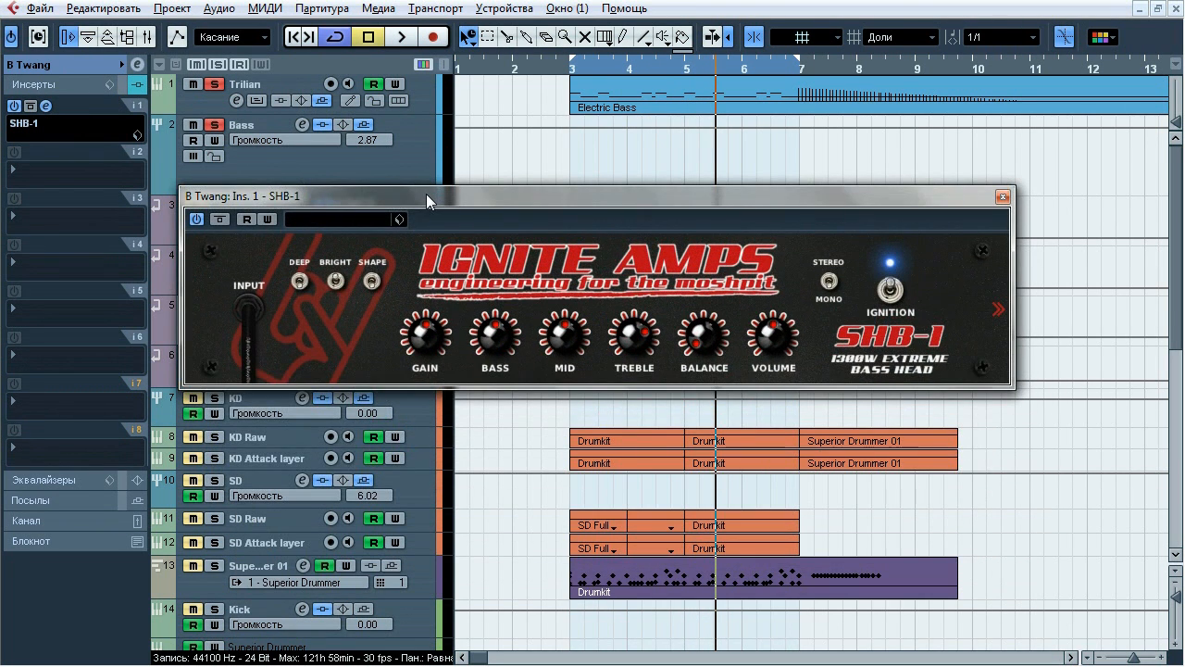
key("space")
left_click(219, 219)
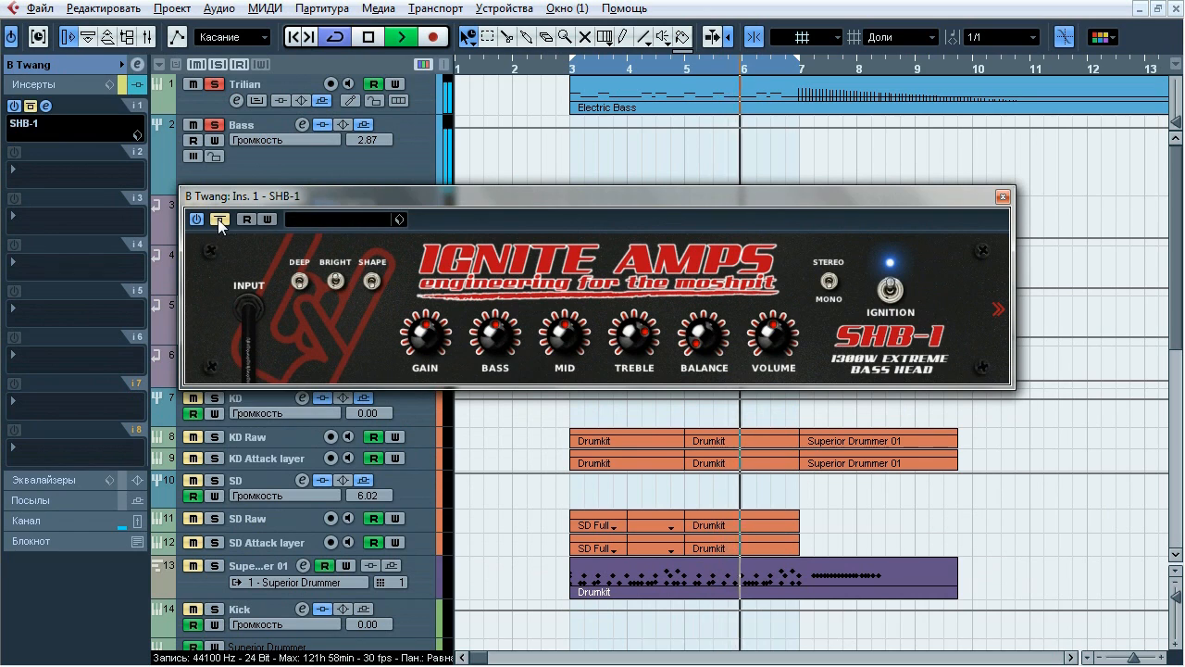
left_click(219, 219)
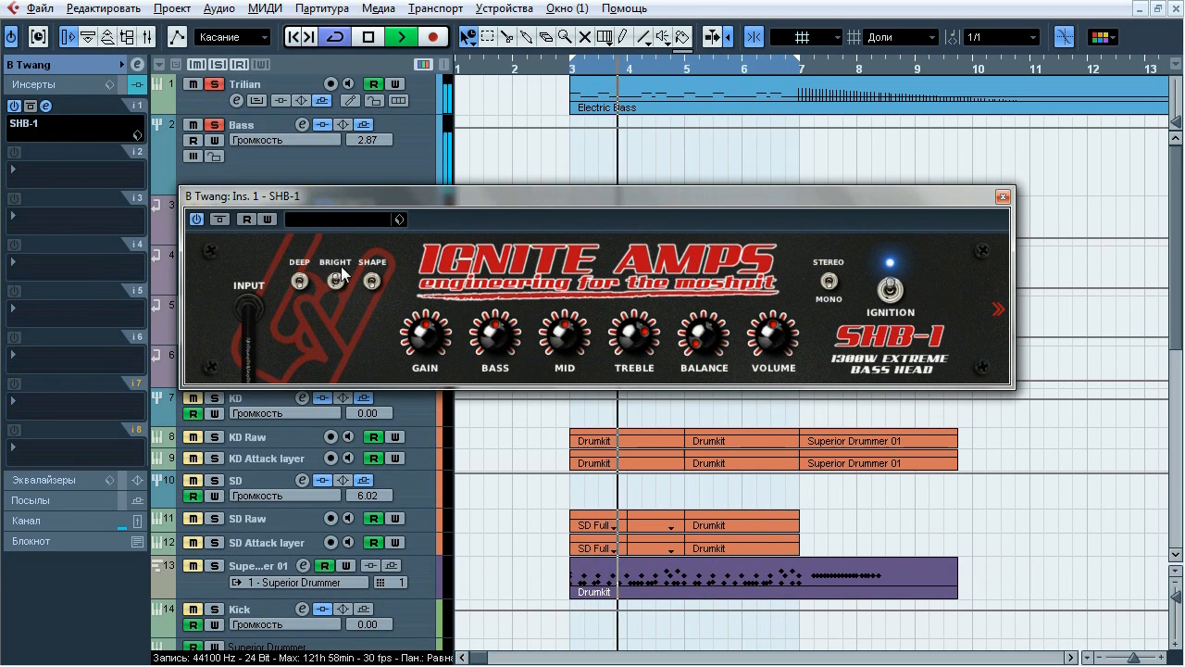
left_click(219, 218)
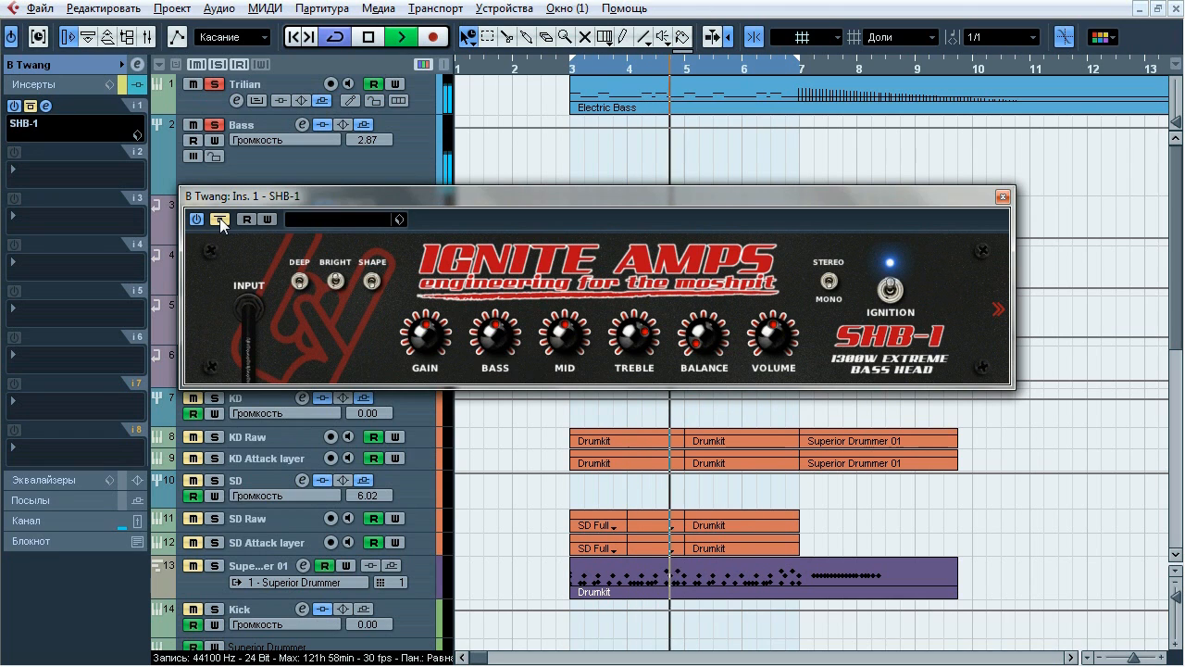
left_click(219, 218)
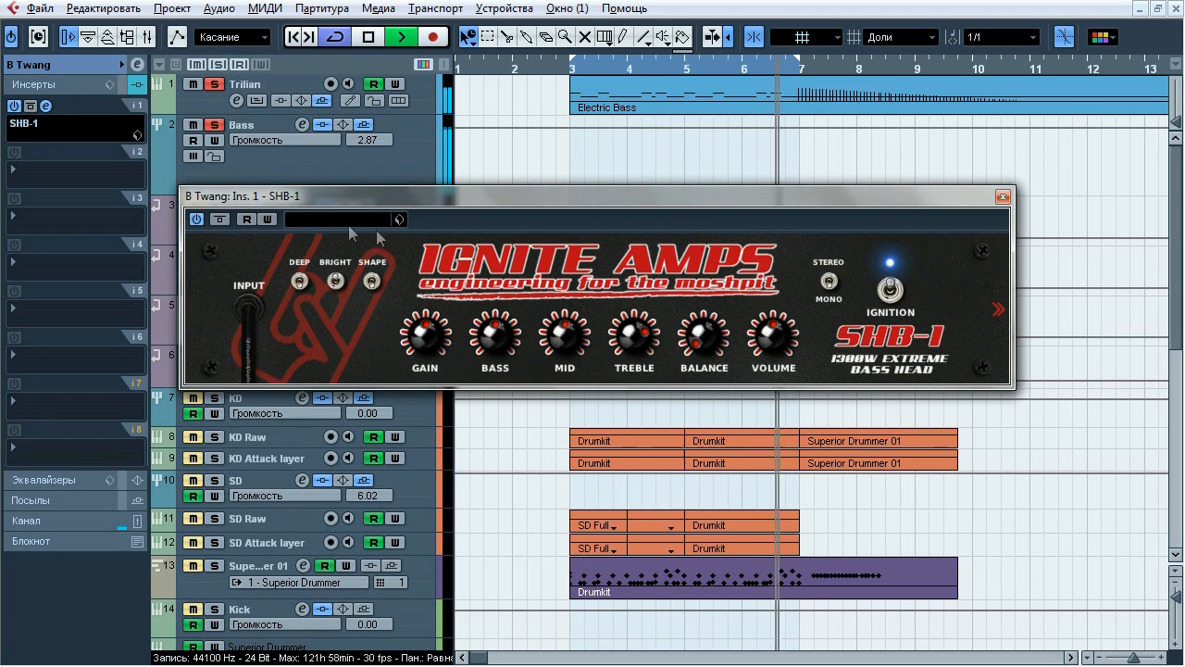
key("space")
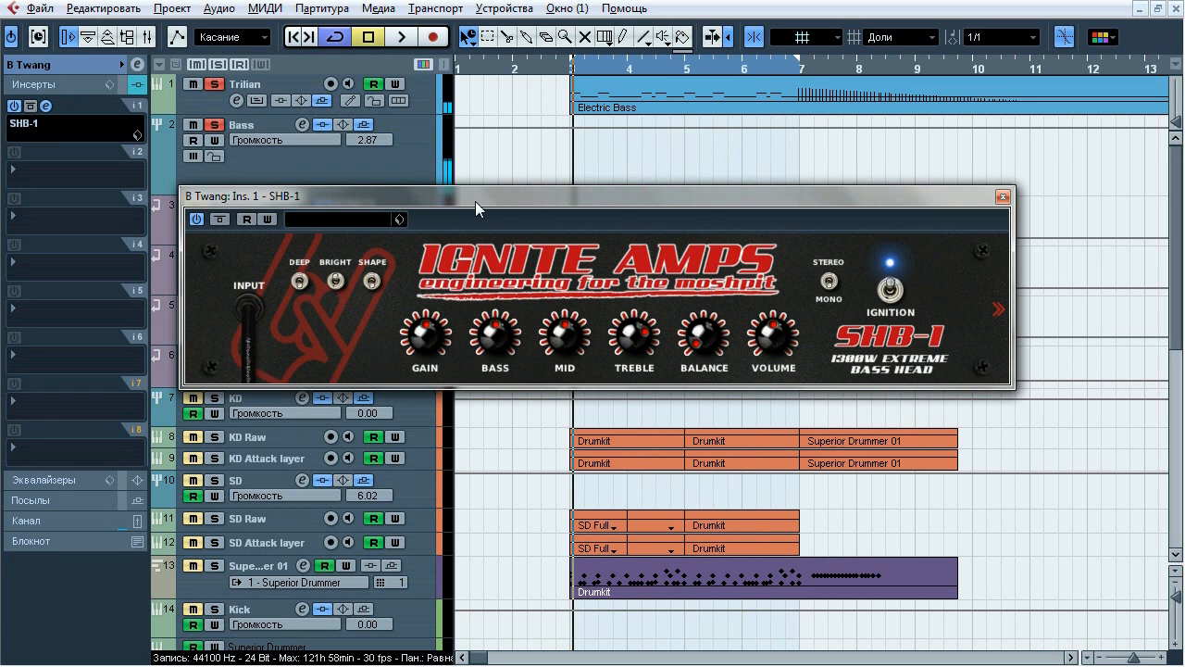
- Close the SHB-1 plug-in and switch the solo from B Twang to the B Roast track
left_click(1001, 197)
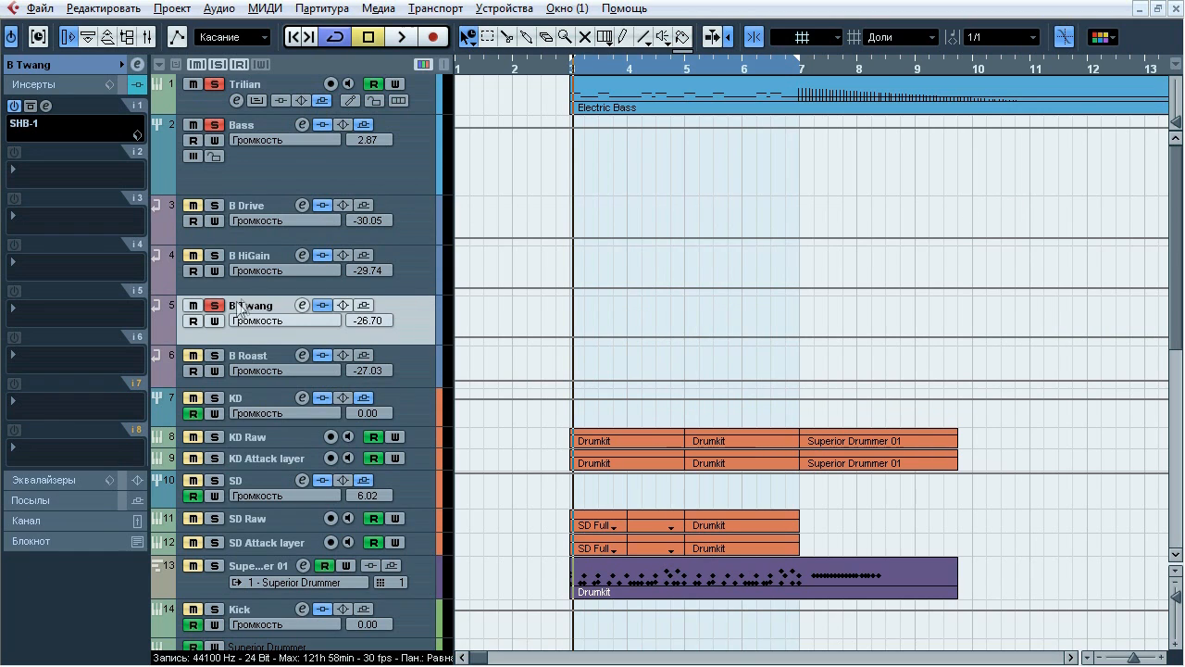
key("s")
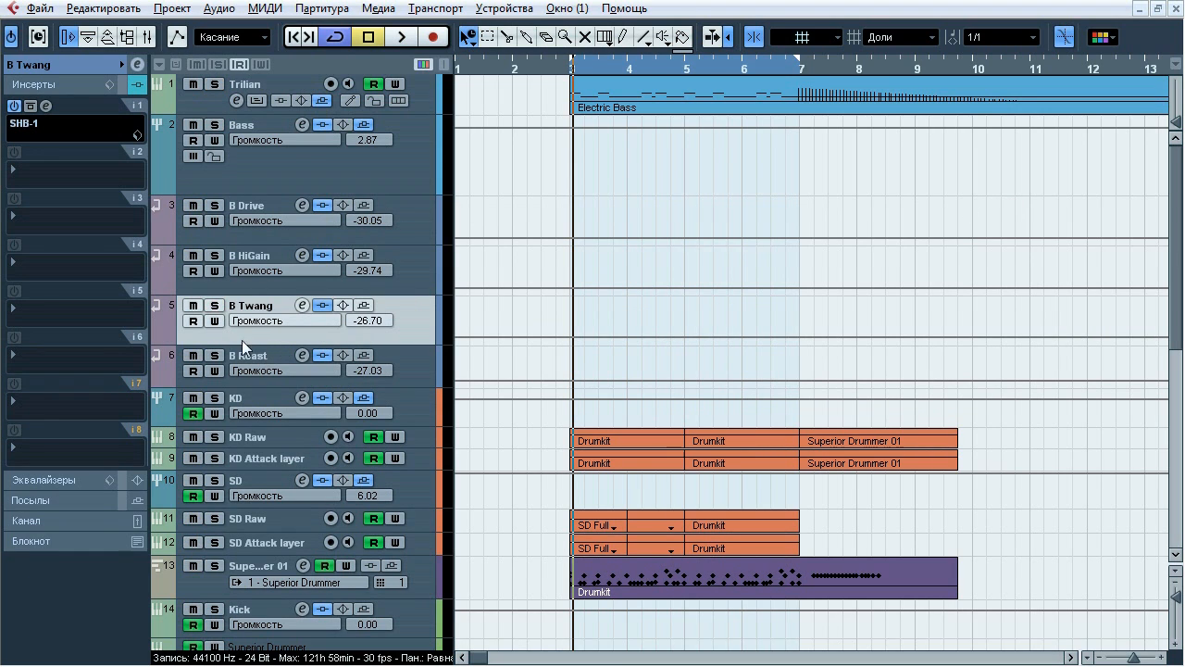
left_click(287, 354)
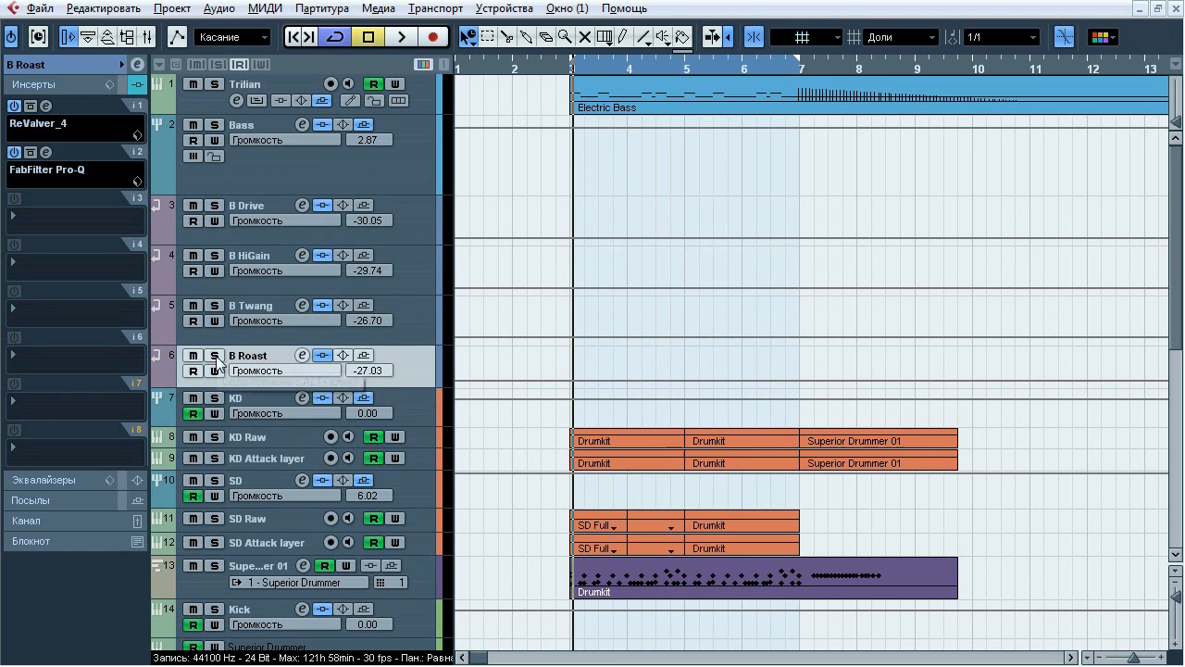
key("s")
- Play the B Roast track and compare its sound with the inserts bypassed and active
key("space")
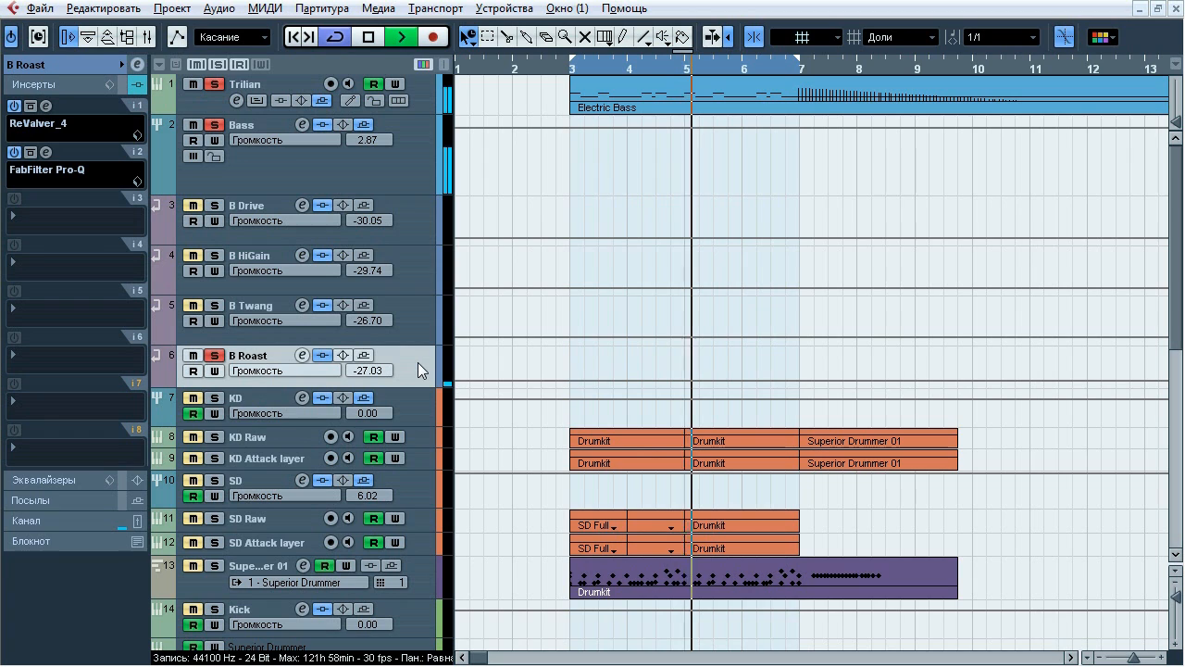
left_click(321, 358)
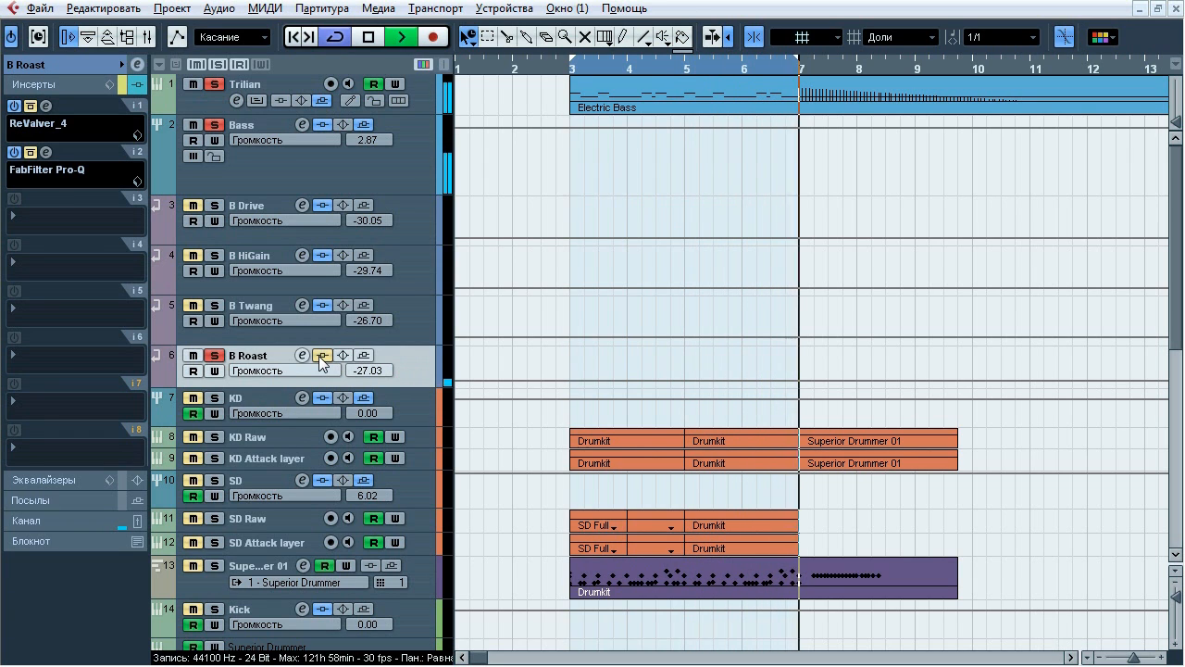
left_click(321, 358)
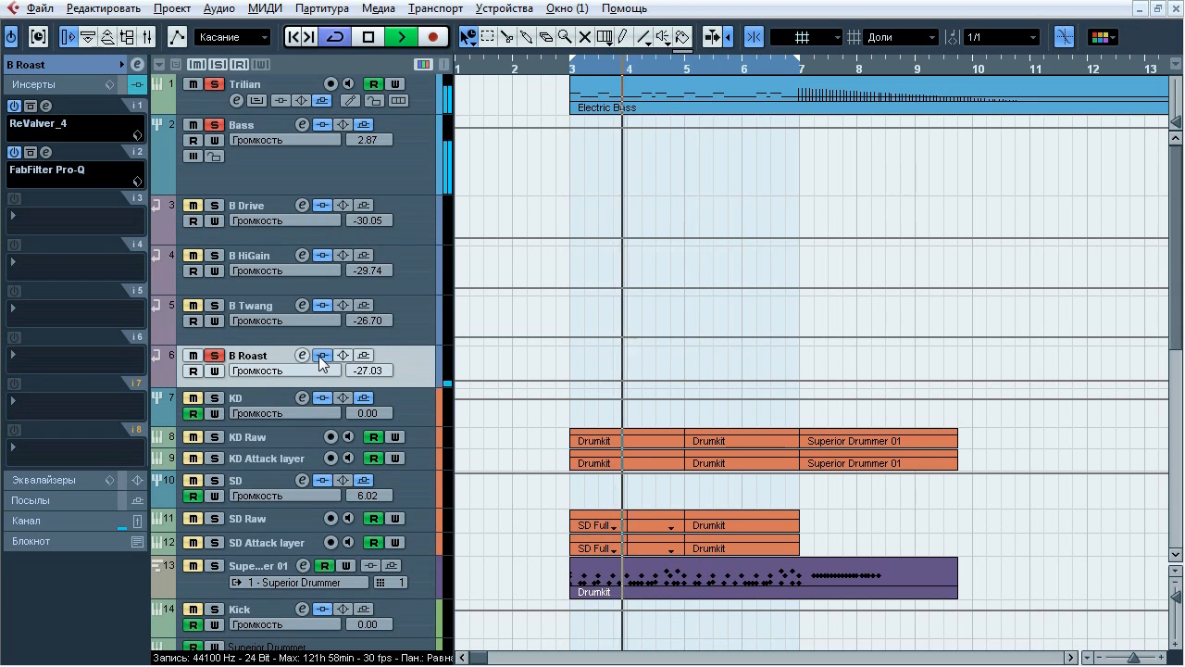
- Solo B Twang, B HiGain and B Drive as well, and compare the bass mix with and without B Roast
left_click(215, 305)
left_click(216, 256)
left_click(216, 207)
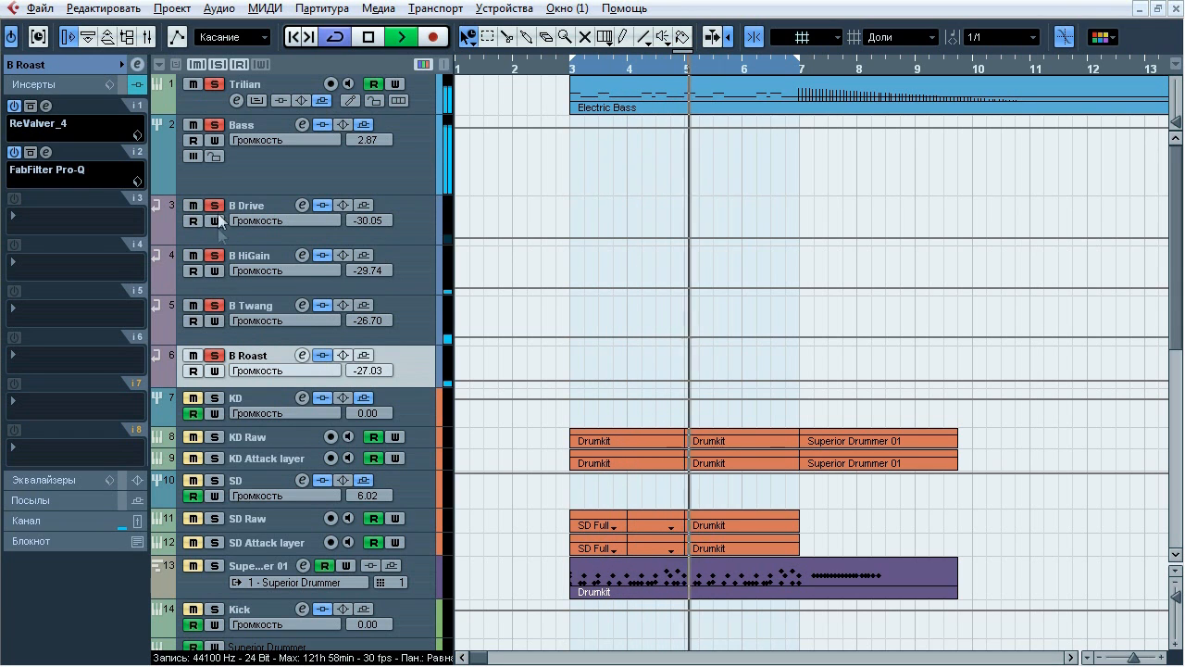
left_click(216, 357)
left_click(216, 357)
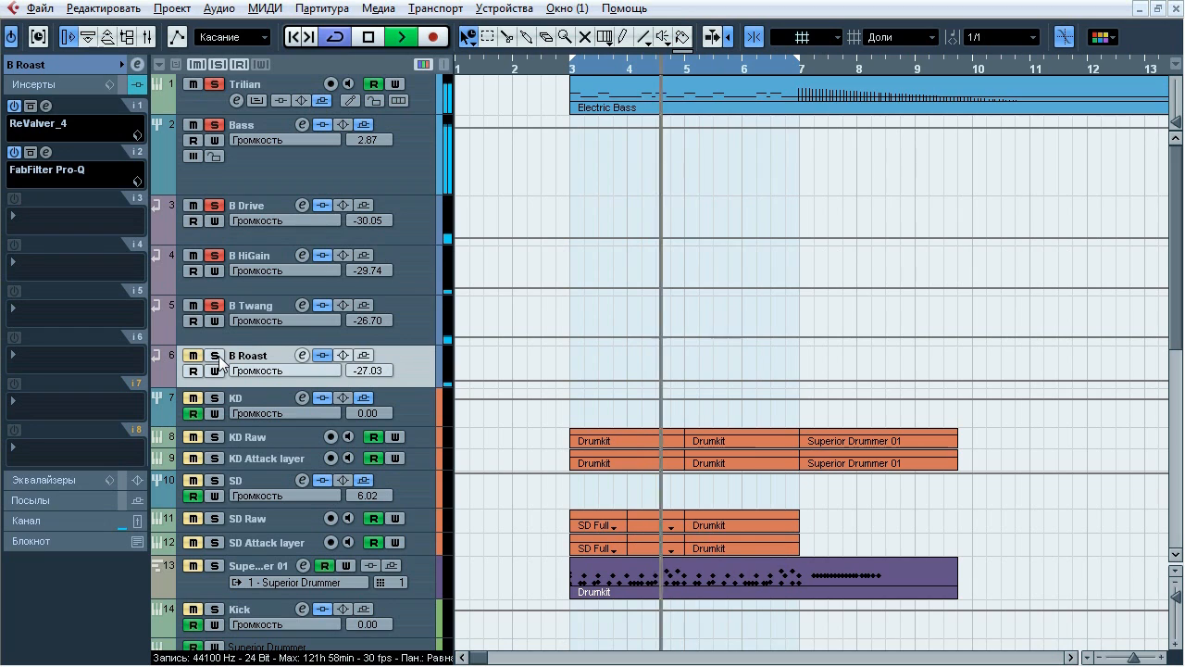
left_click(216, 357)
key("space")
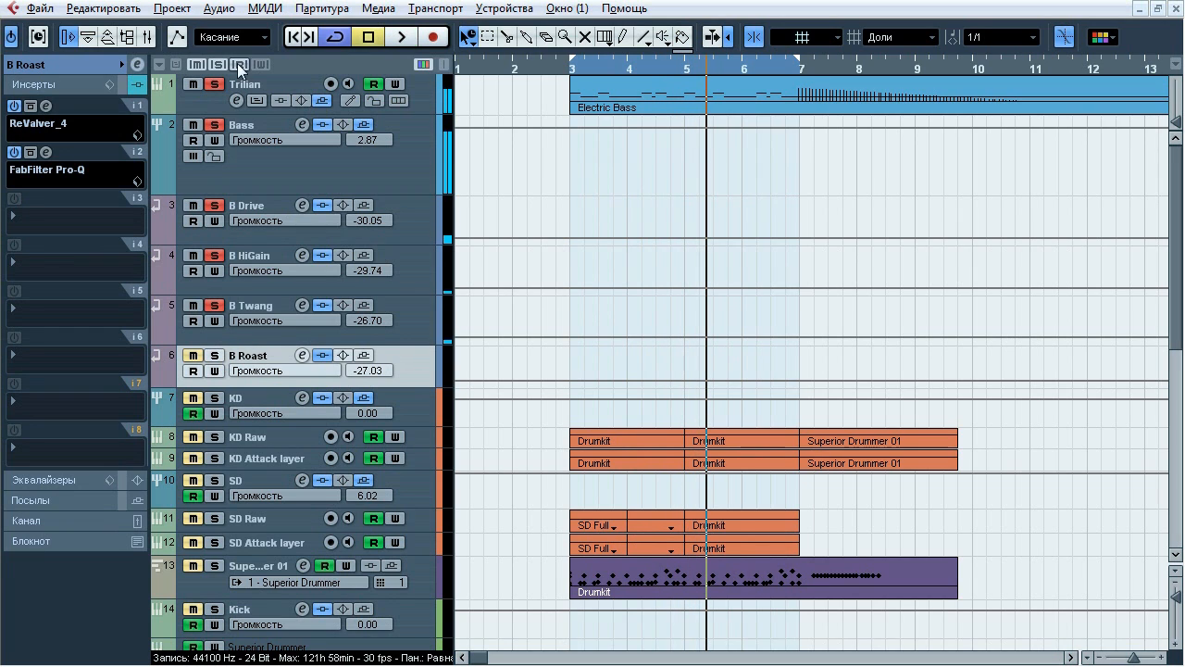
- Solo only B Roast among the bass FX tracks and open its ReValver_4 amp insert
left_click(219, 65)
left_click(216, 357)
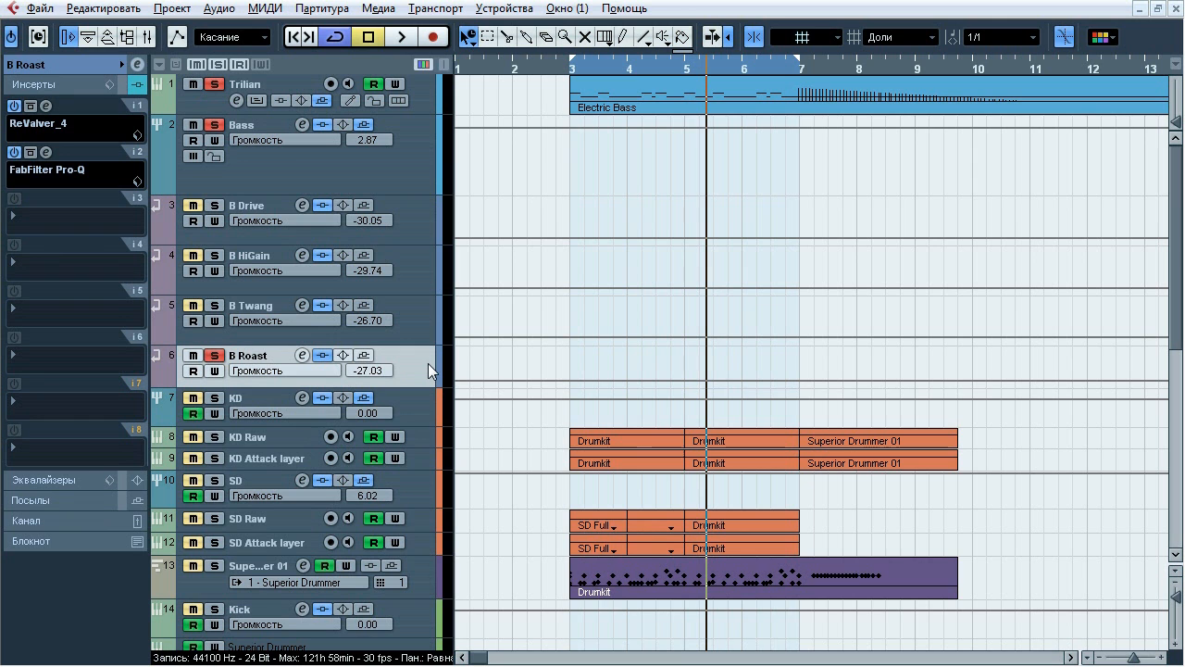
left_click(49, 106)
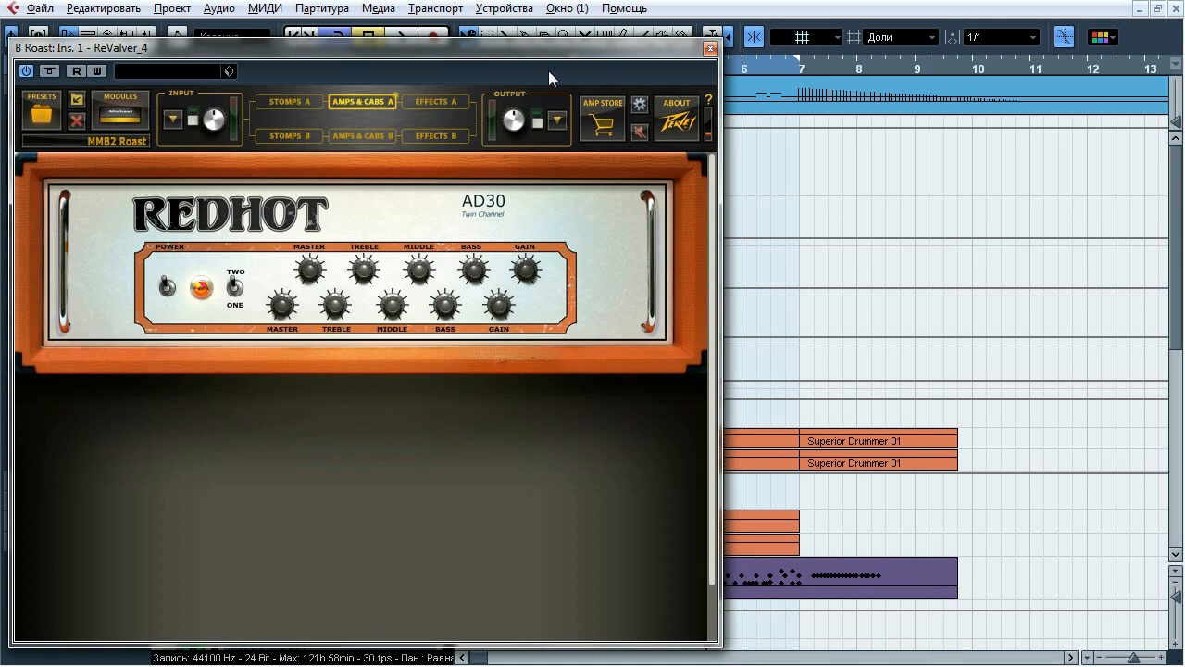
left_click_drag(474, 50, 694, 50)
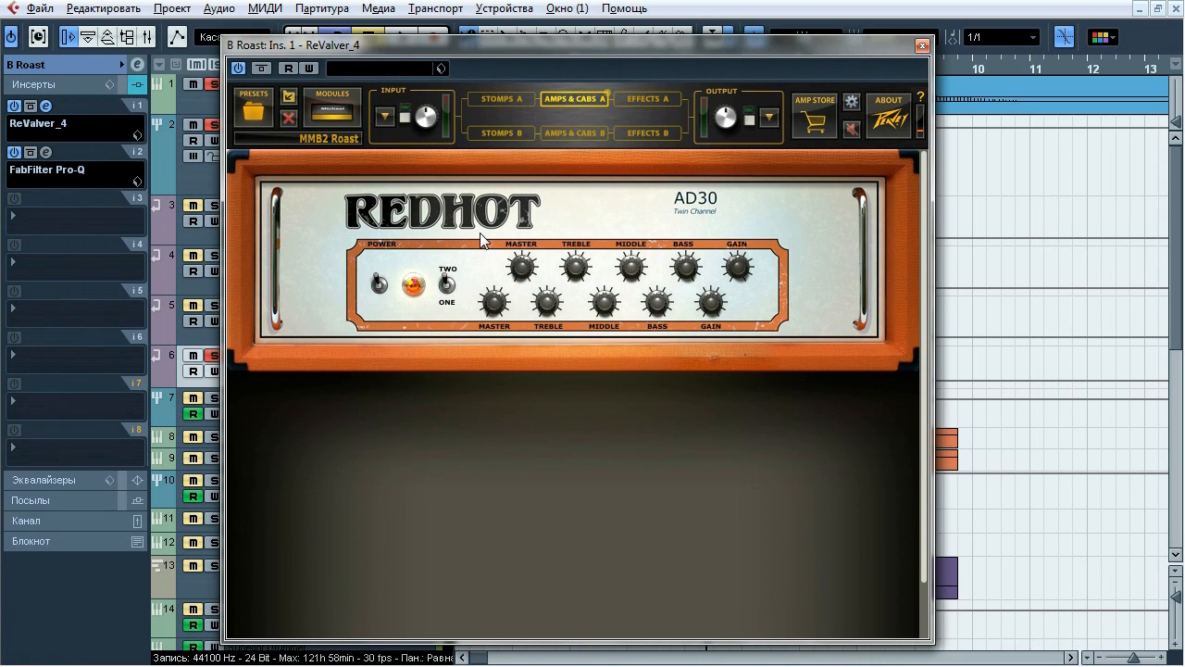
- Compare B Roast with ReValver_4 bypassed and active during playback, and close the plug-in
key("space")
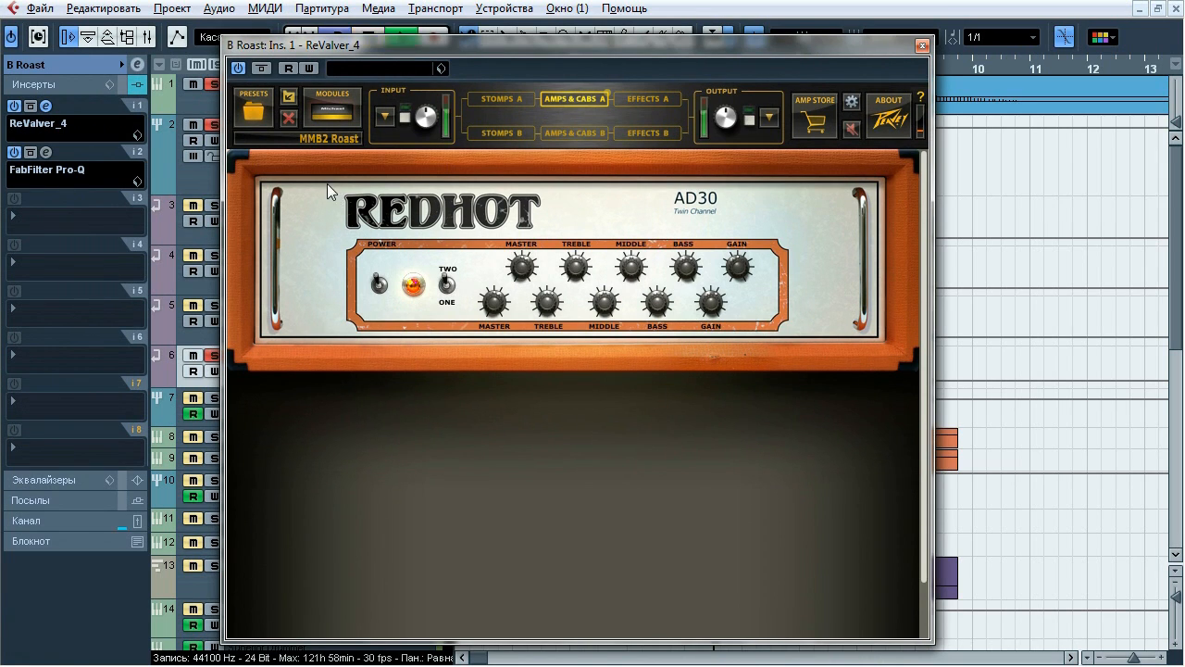
left_click(268, 69)
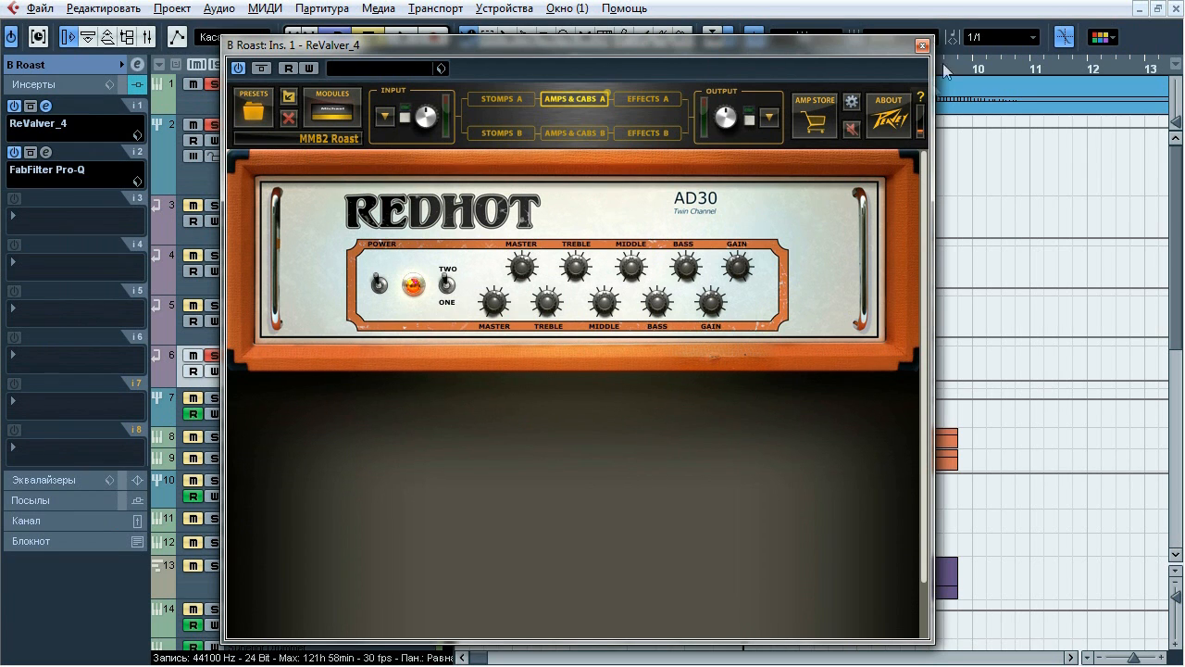
left_click(923, 45)
- Open the FabFilter Pro-Q insert on B Roast and compare its low-cut band bypassed and active during playback
left_click(48, 152)
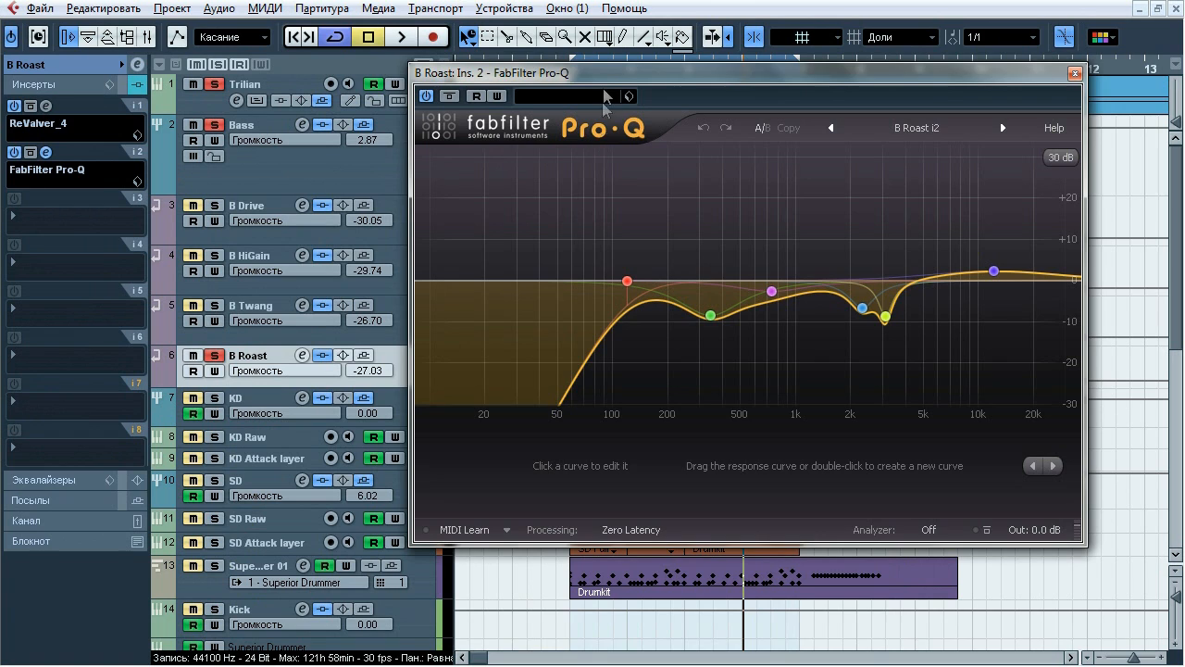
left_click_drag(604, 75, 562, 103)
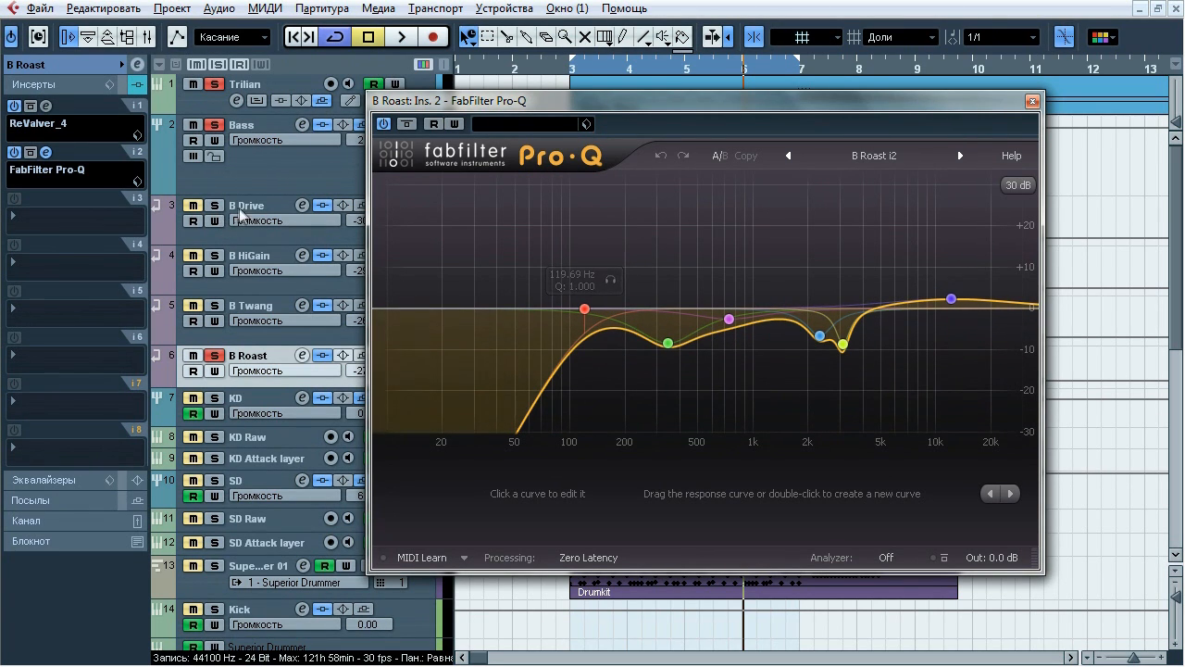
key("space")
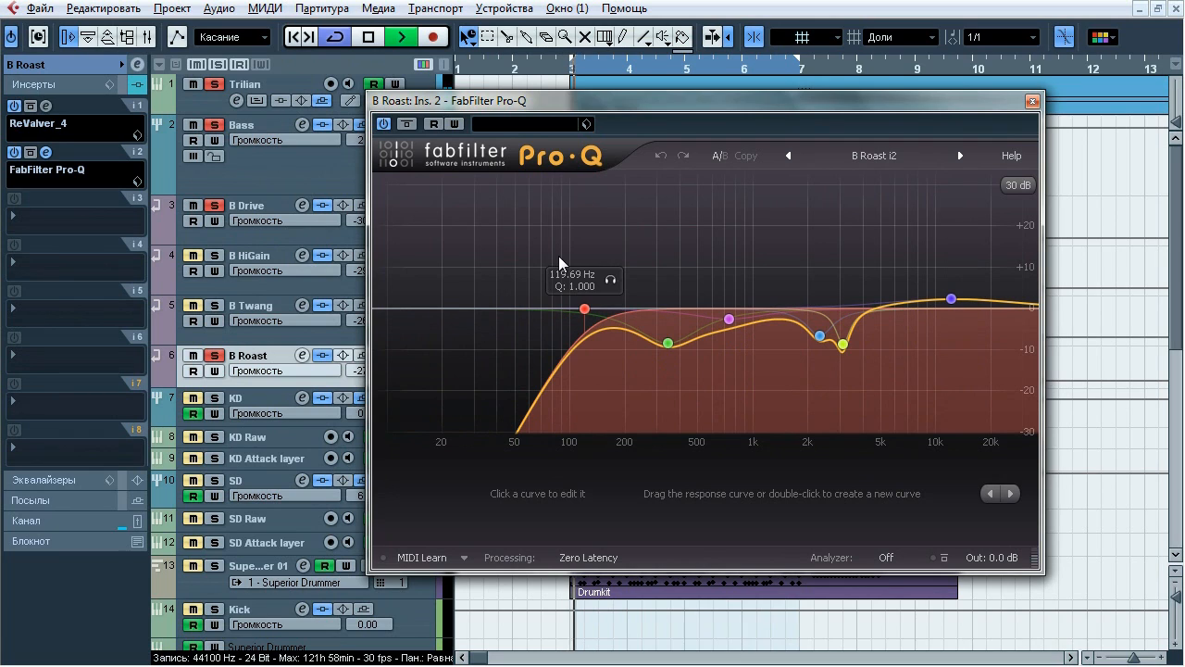
left_click(613, 280)
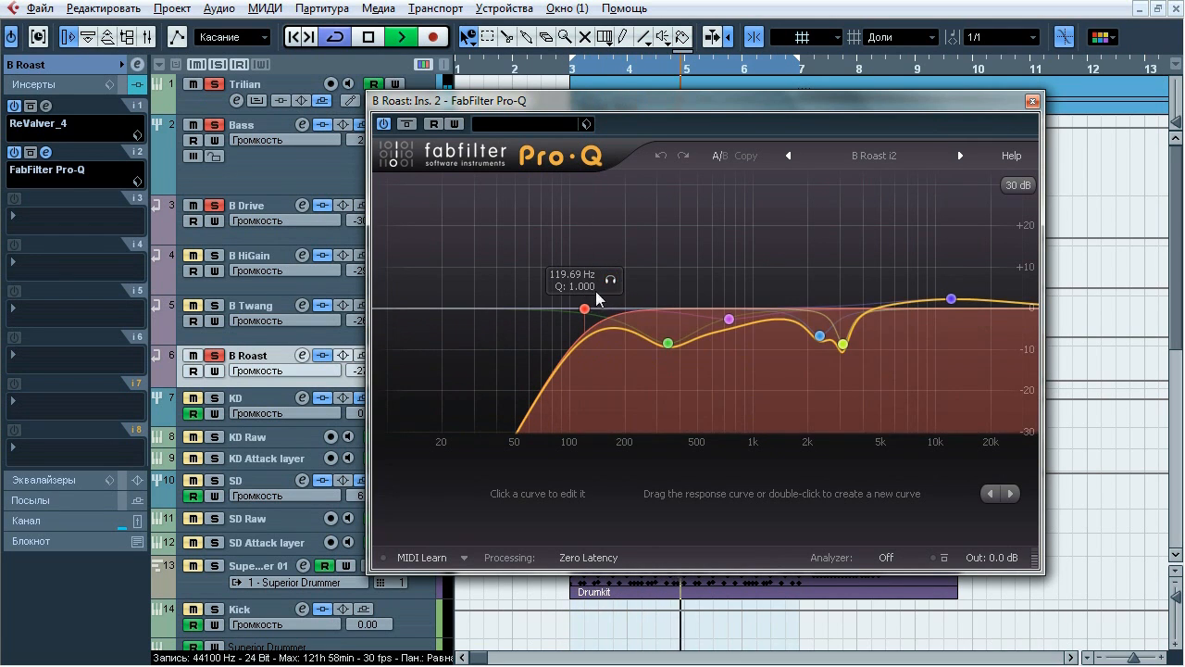
left_click(585, 310)
left_click(869, 495)
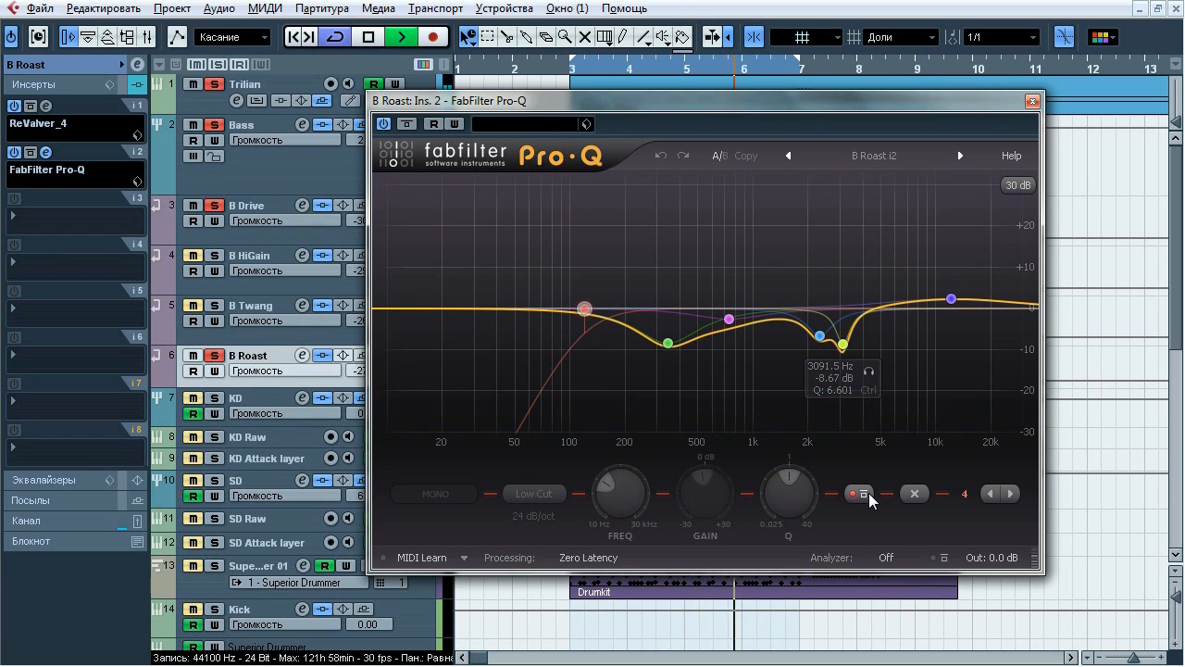
left_click(861, 493)
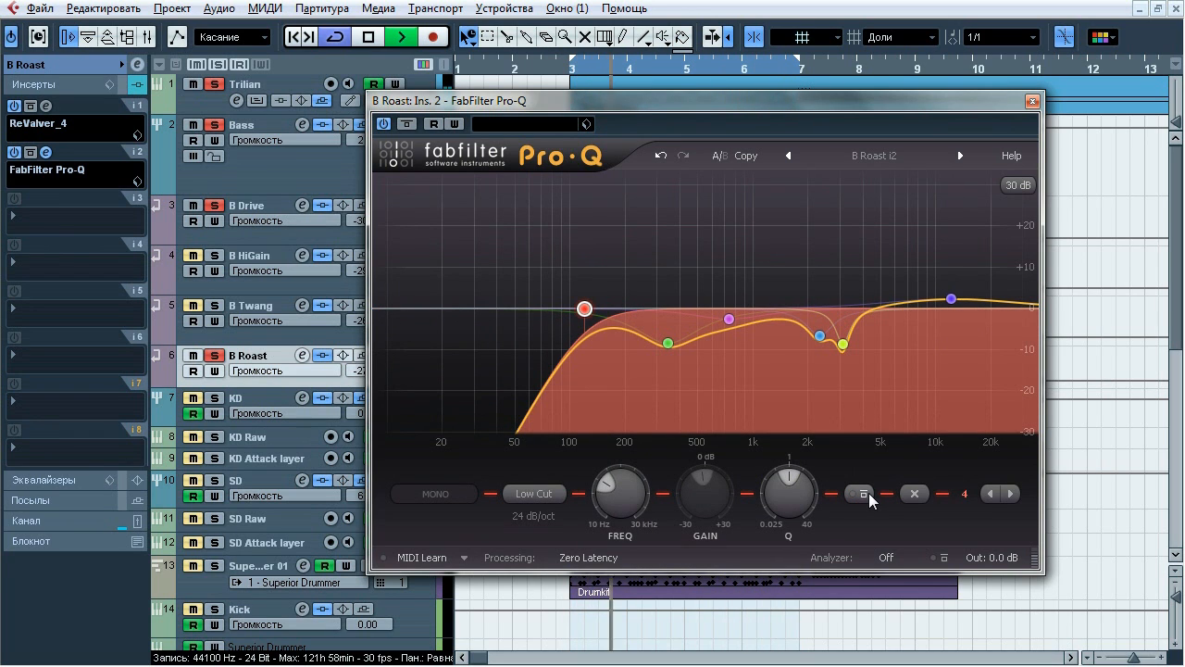
left_click(870, 494)
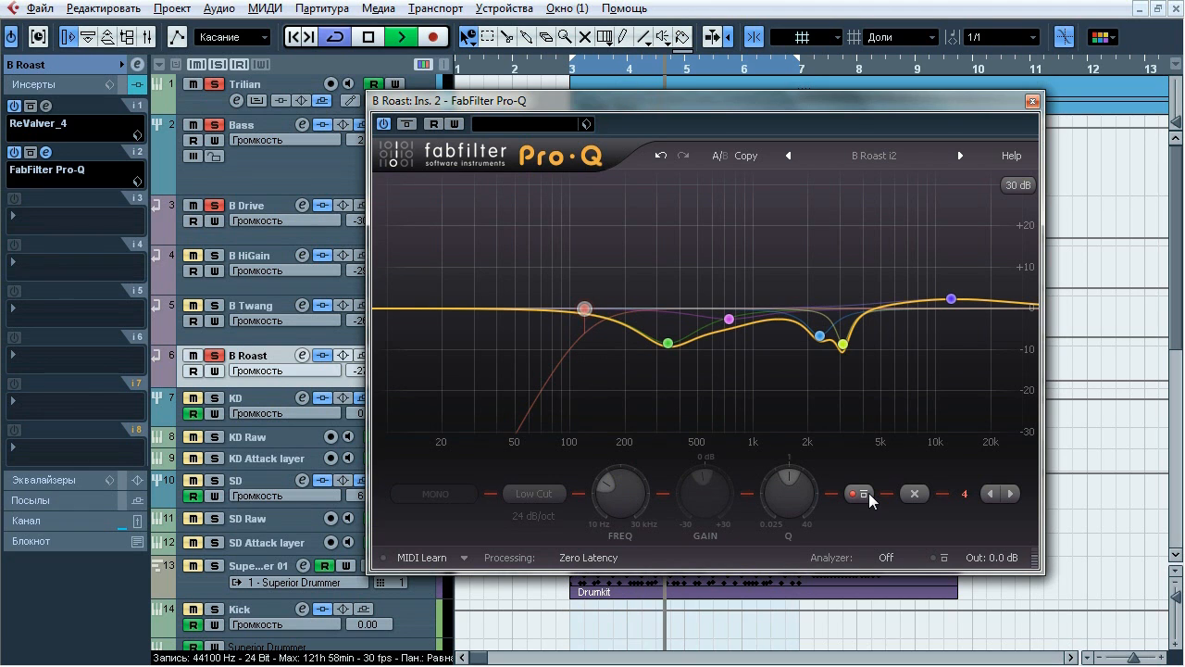
left_click(869, 495)
- Solo the other bass FX tracks too and compare the mix with Pro-Q's five bands above the low cut bypassed and active
left_click(213, 205)
left_click(213, 255)
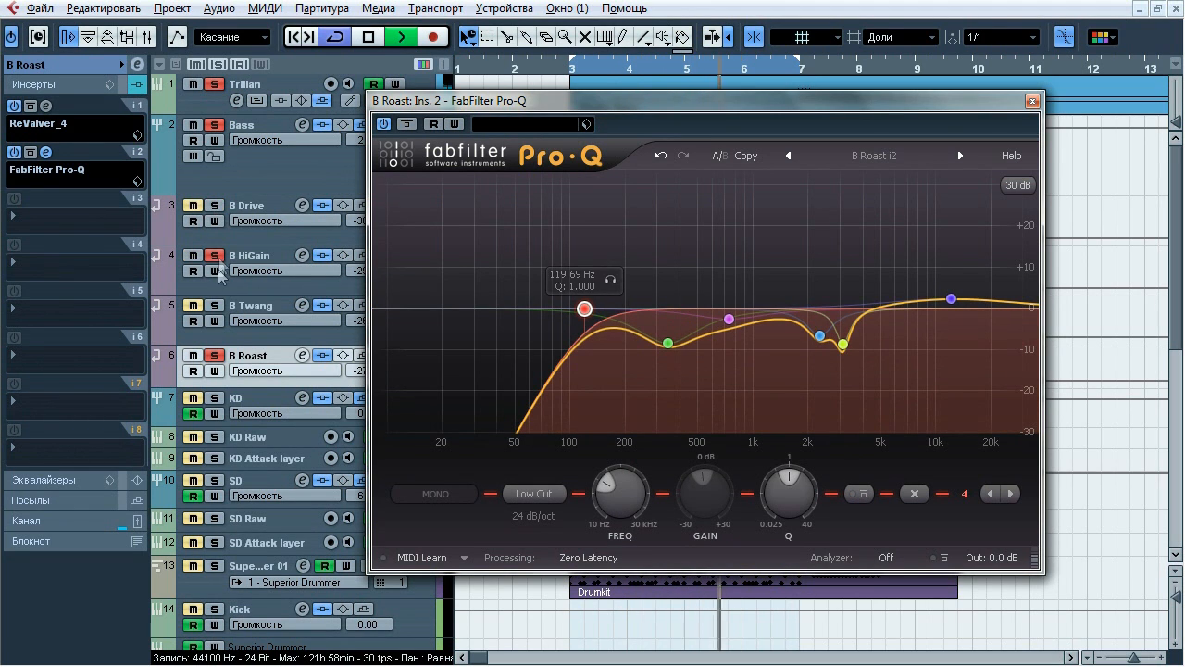
left_click(783, 349)
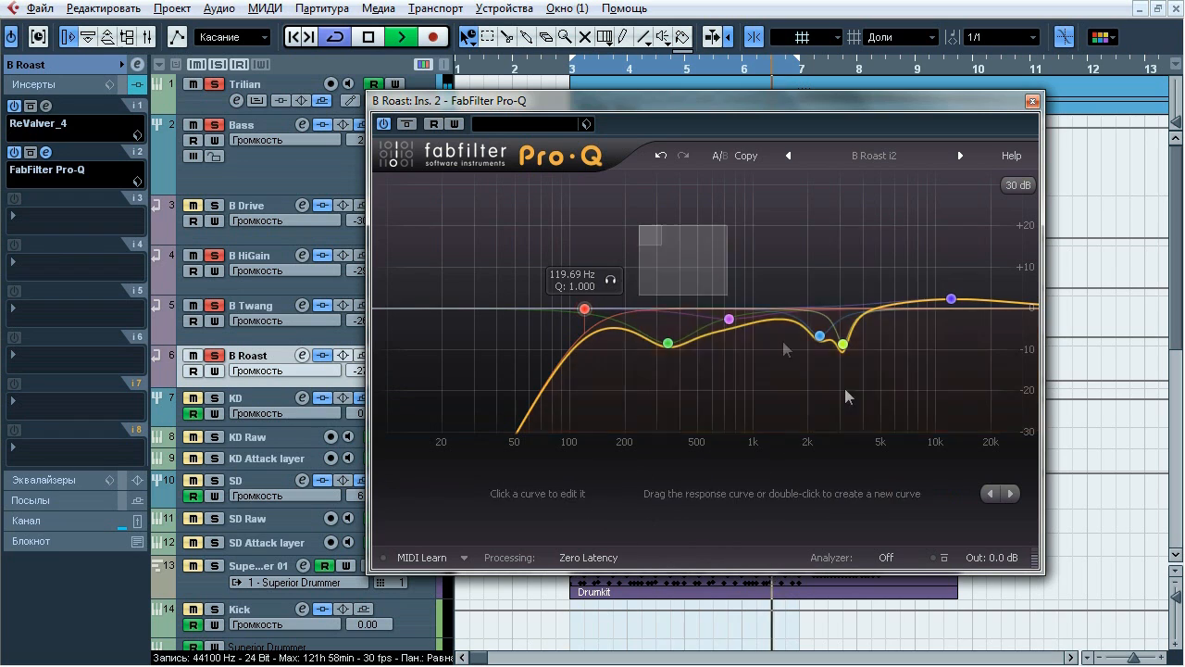
left_click_drag(639, 225, 985, 426)
left_click(862, 493)
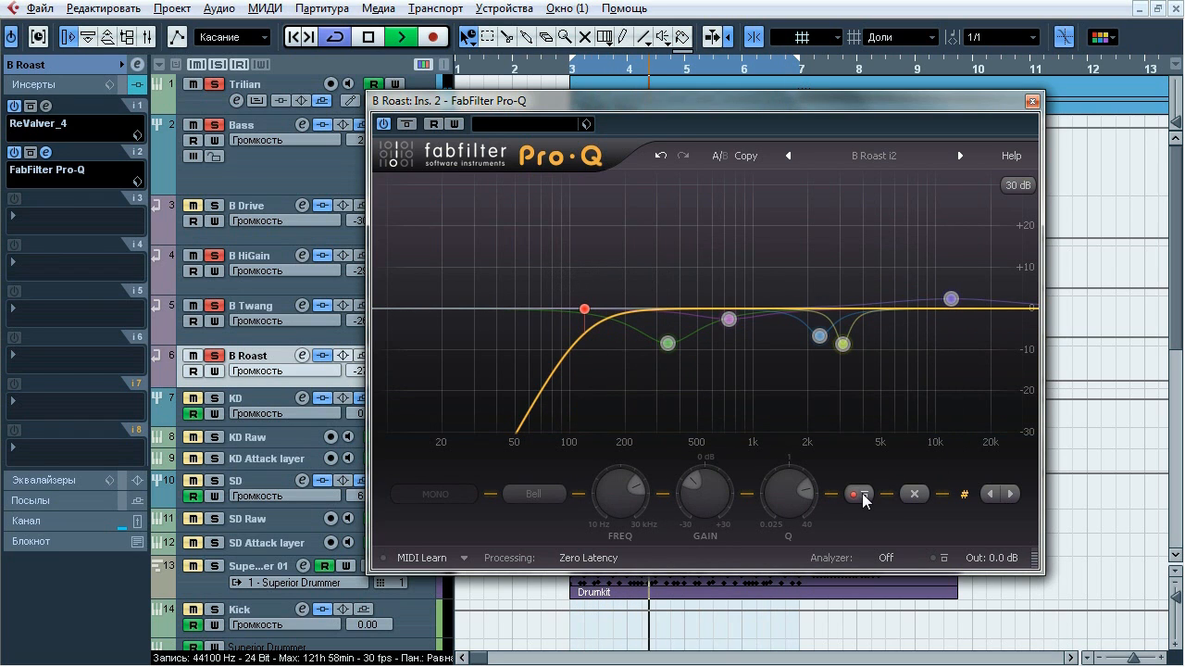
left_click(863, 496)
left_click(863, 496)
left_click(863, 495)
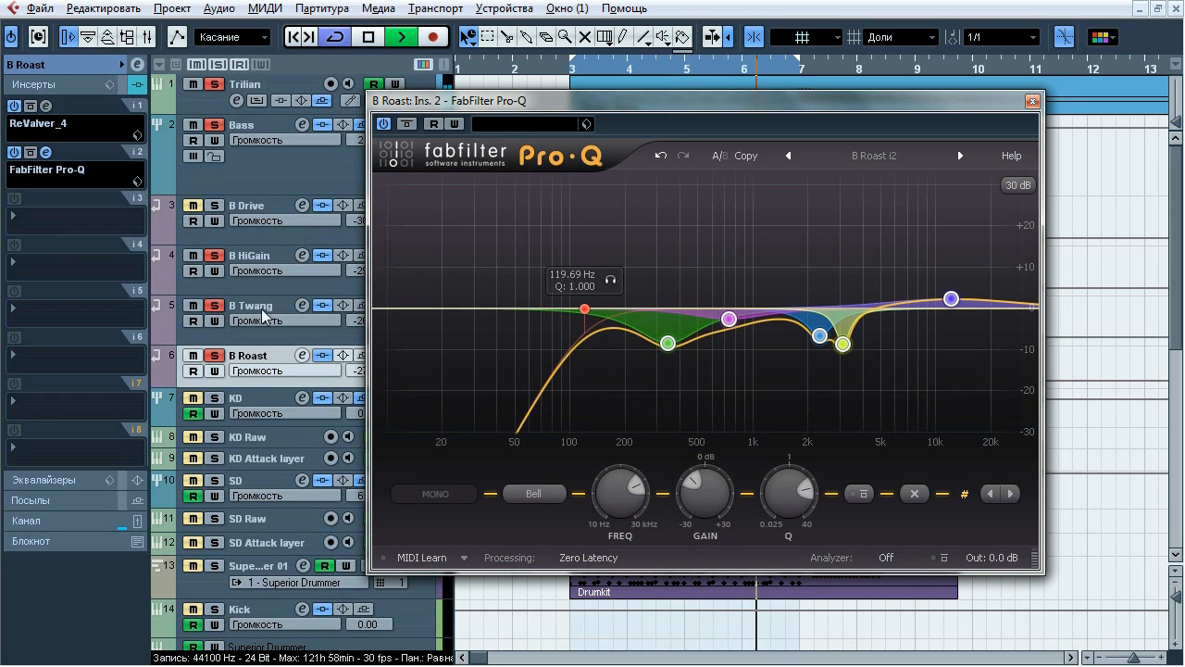
- Audition each Pro-Q band on B Roast in isolation, from the low cut up to the high band, and close the plug-in
left_click(610, 280)
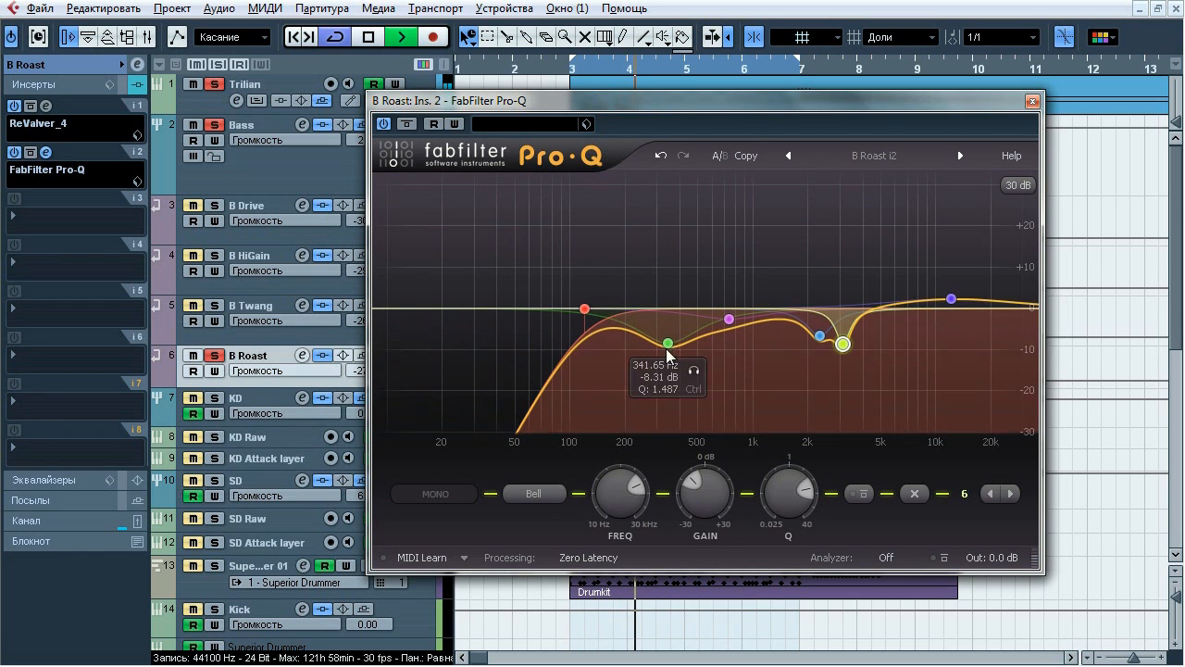
left_click(694, 370)
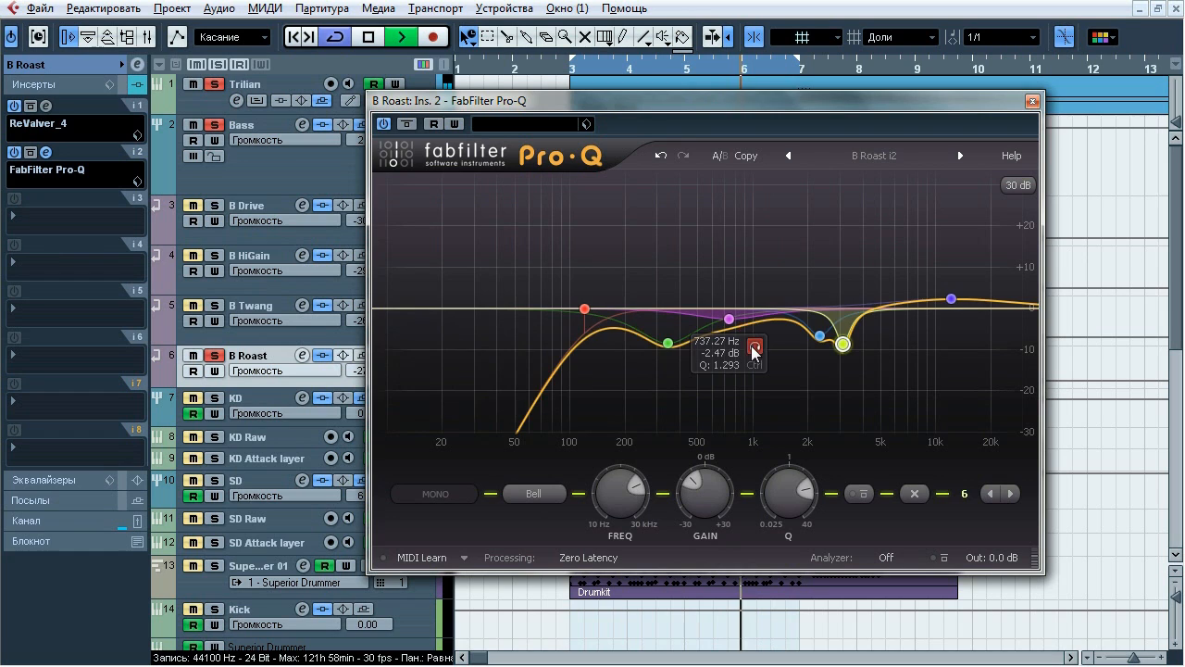
left_click(755, 347)
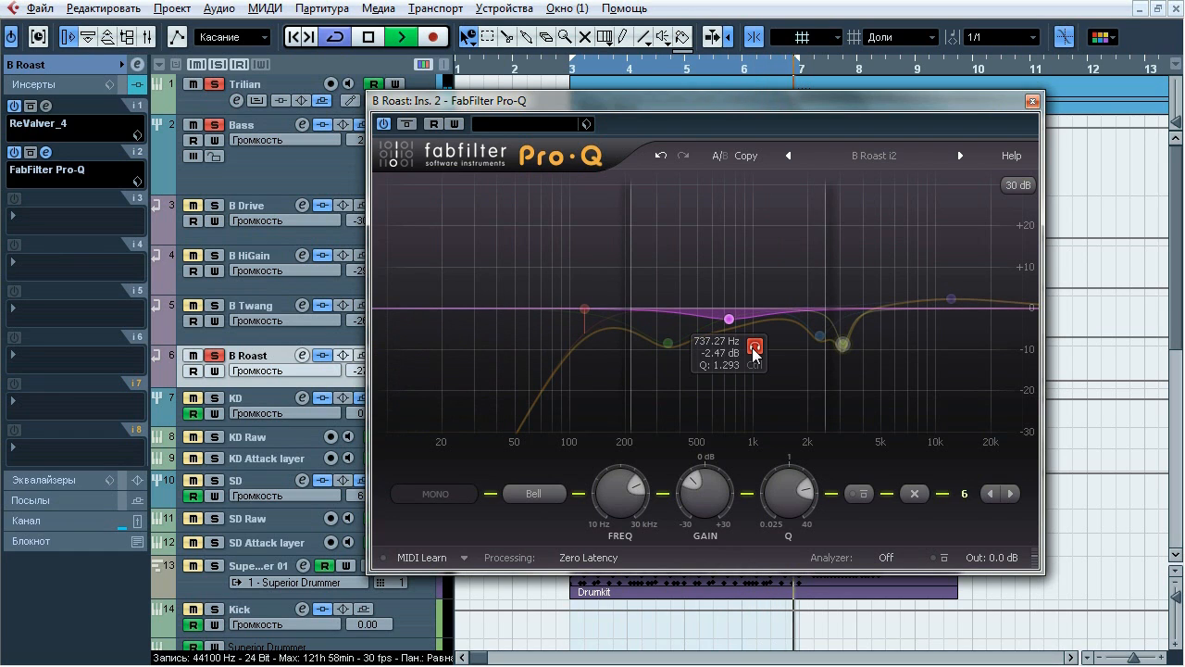
left_click(842, 364)
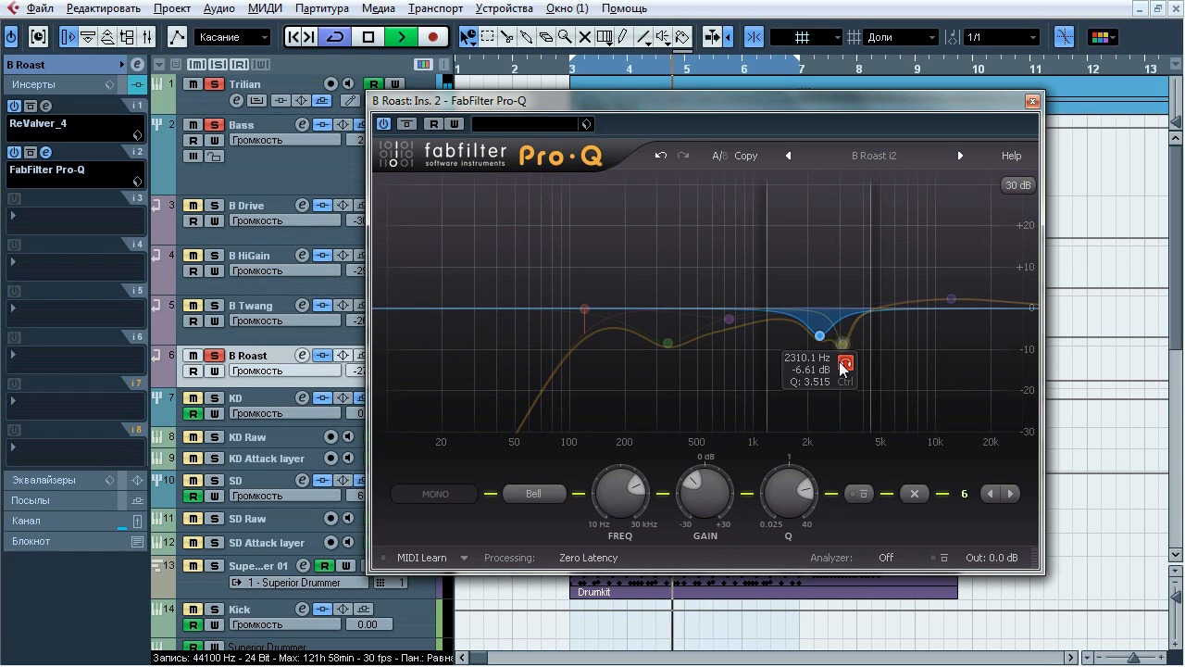
left_click(869, 372)
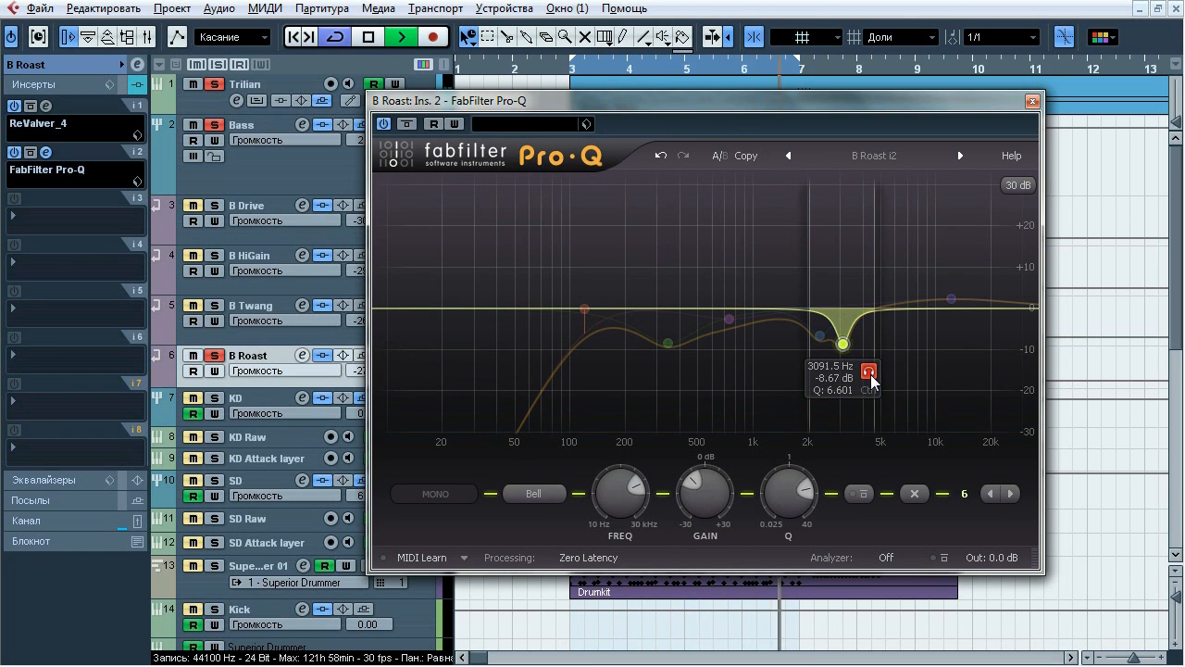
left_click(974, 258)
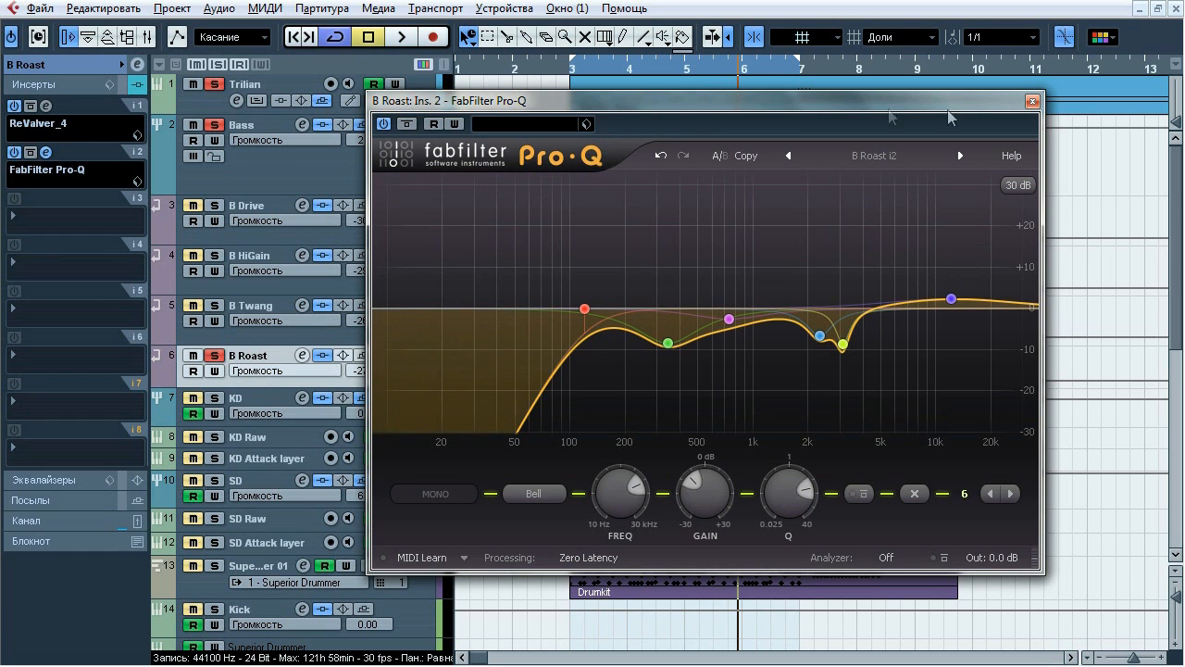
left_click(1032, 101)
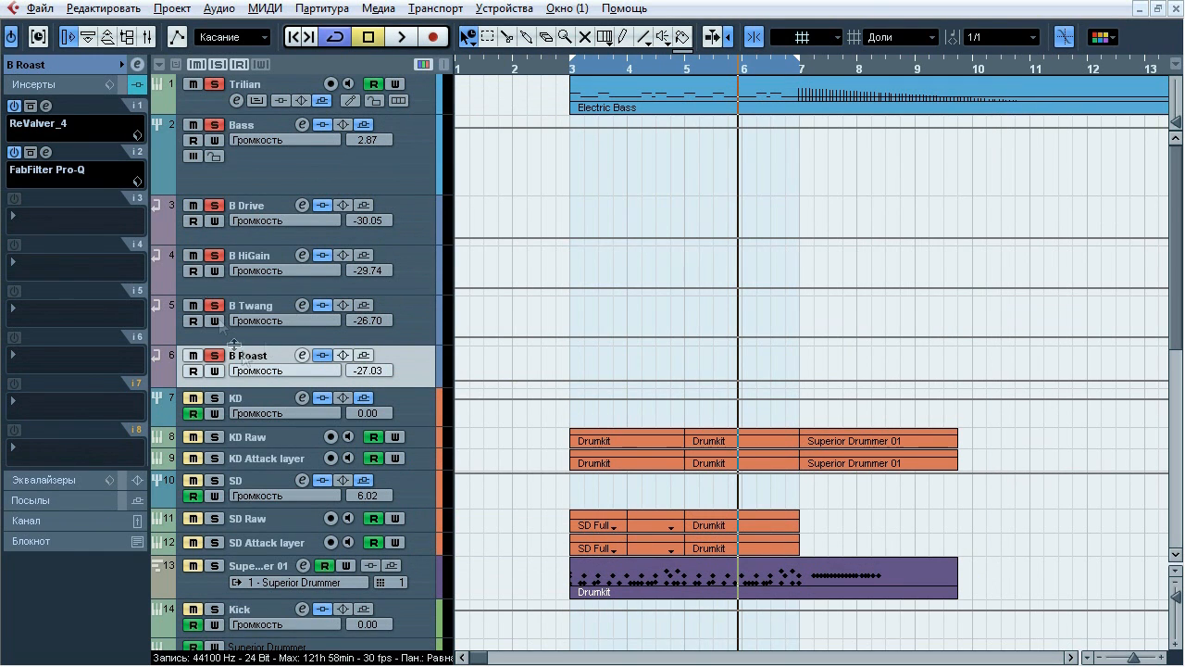
- Select the Bass group, play the loop and compare its whole insert chain bypassed and active, ending with the inserts bypassed
left_click(392, 180)
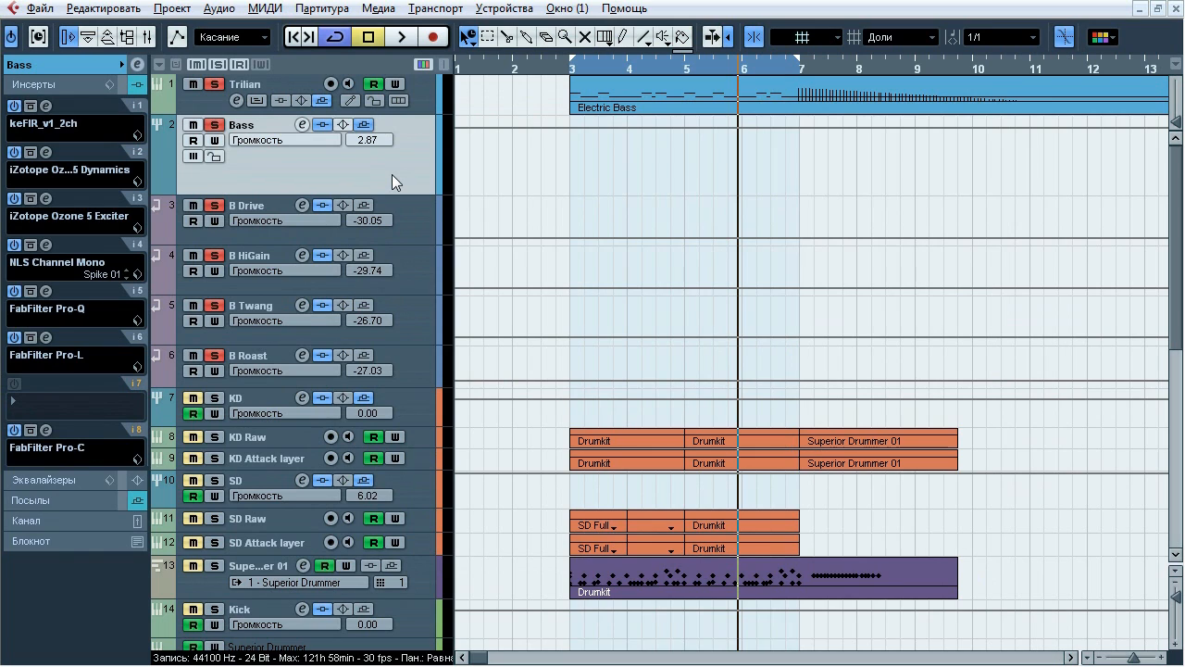
key("space")
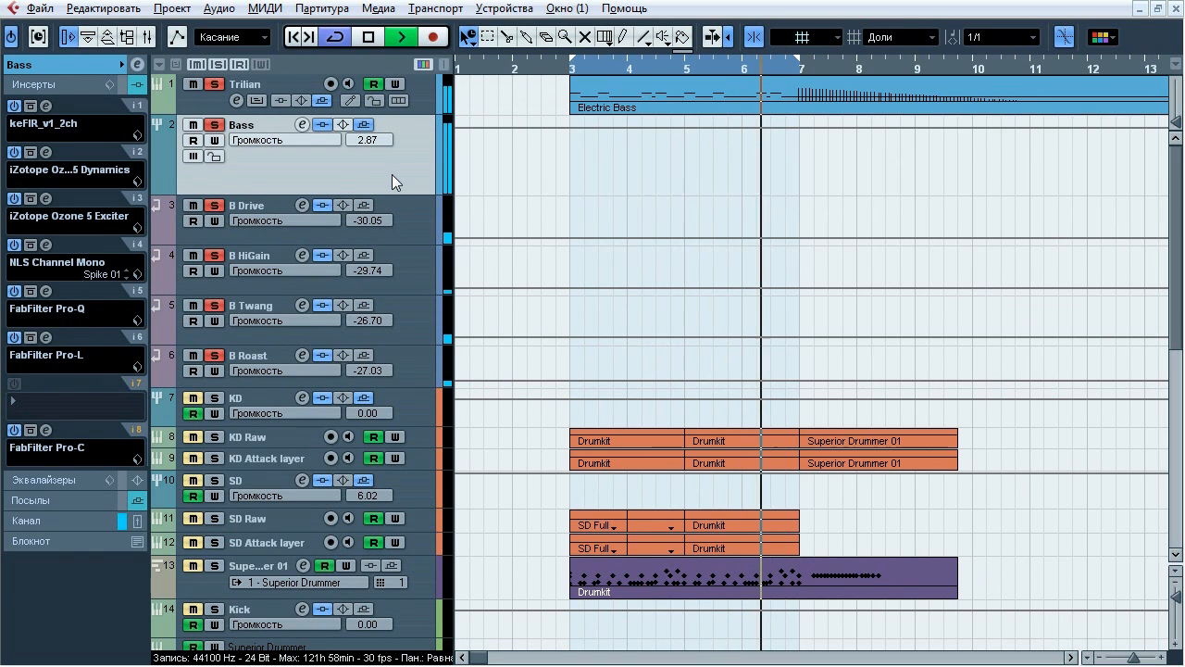
left_click(321, 126)
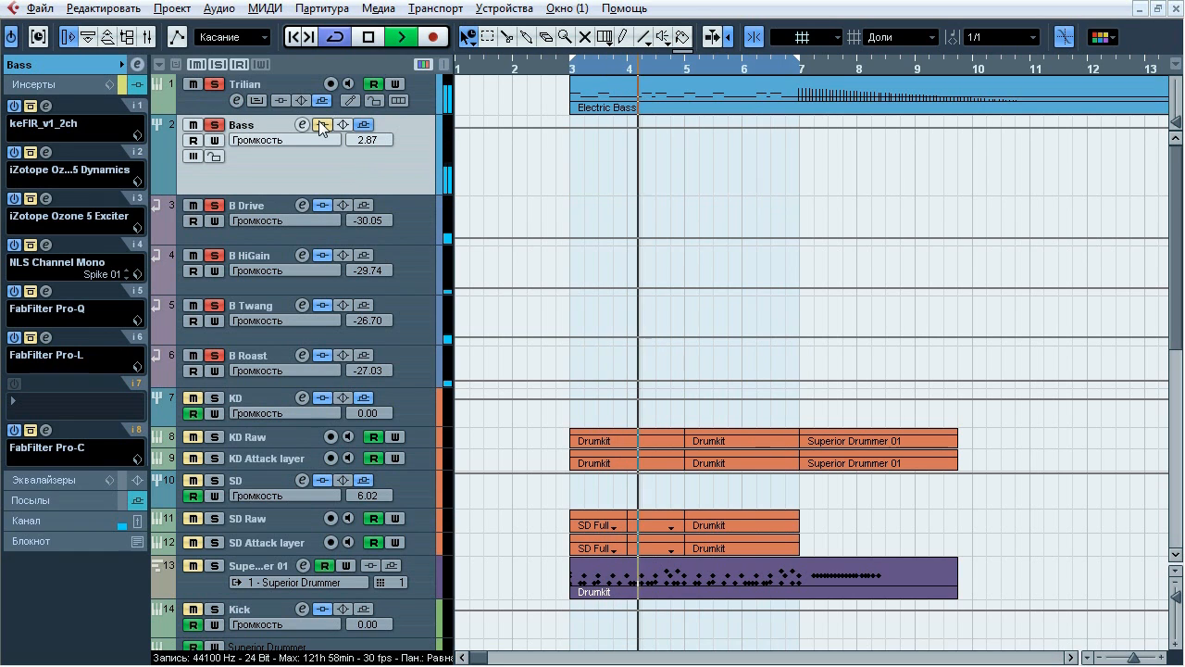
left_click(321, 125)
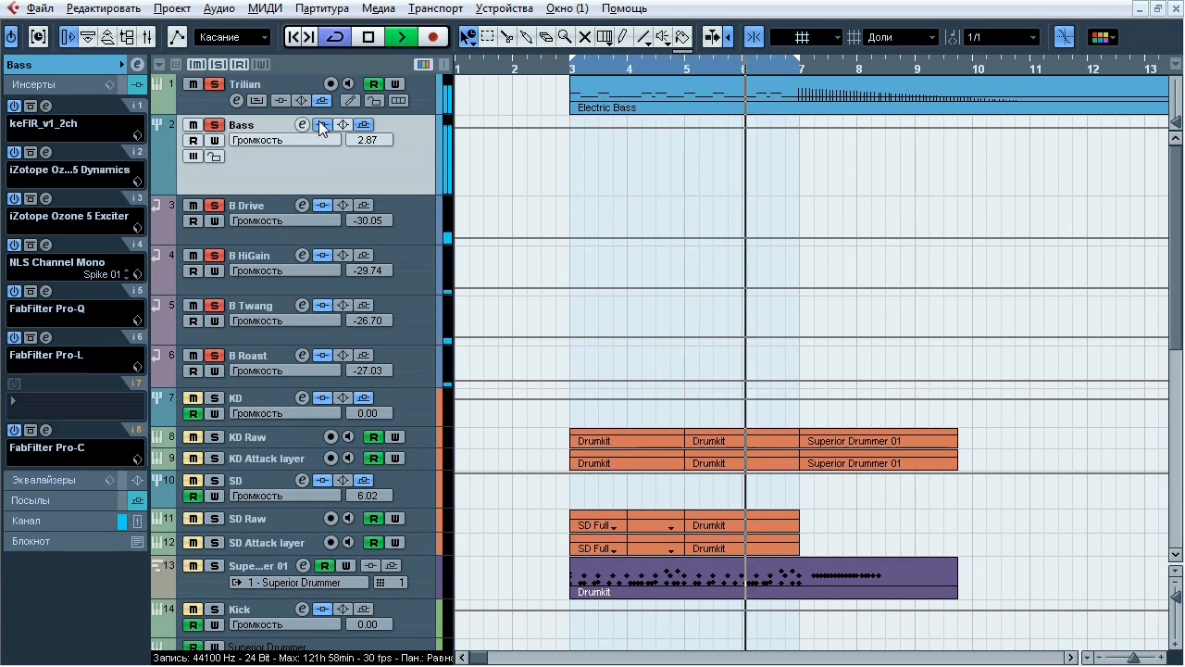
left_click(322, 126)
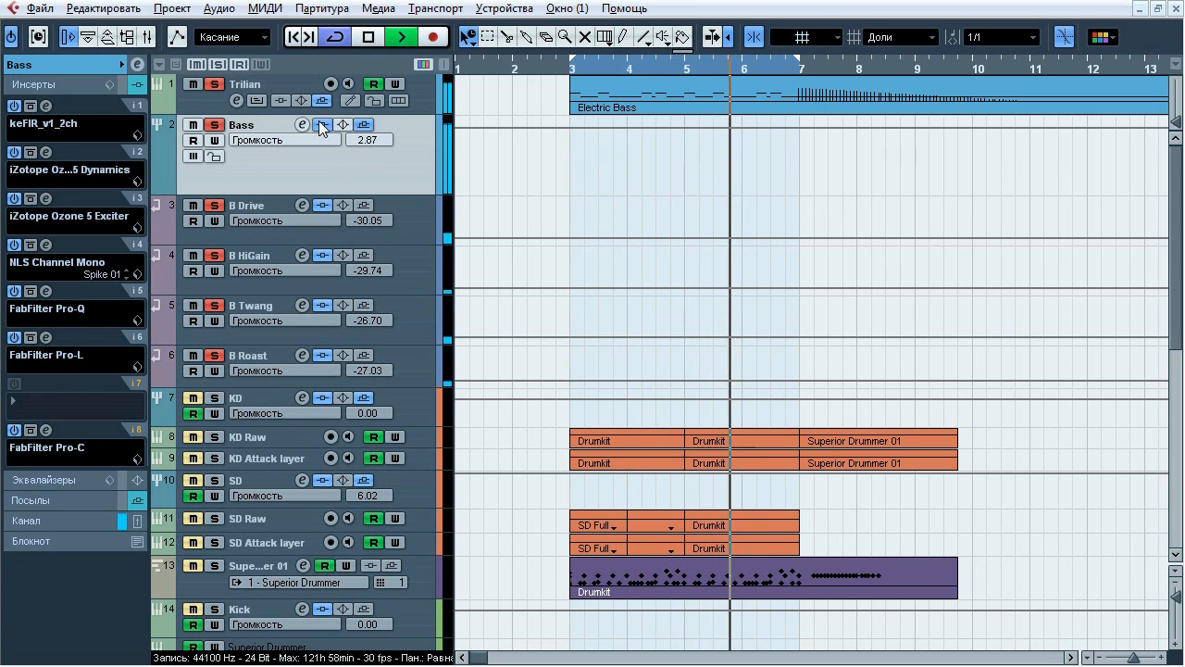
key("space")
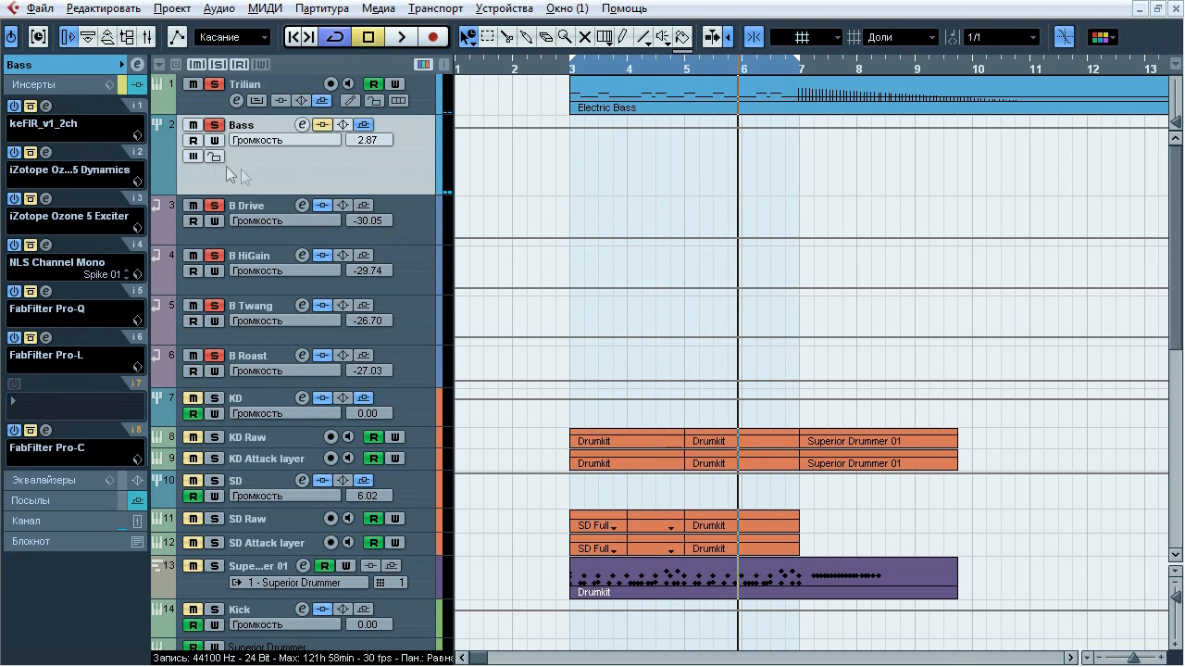
- Open the keFIR_v1_2ch insert on the Bass group, compare it bypassed and active during playback, and close it switched on
left_click(45, 105)
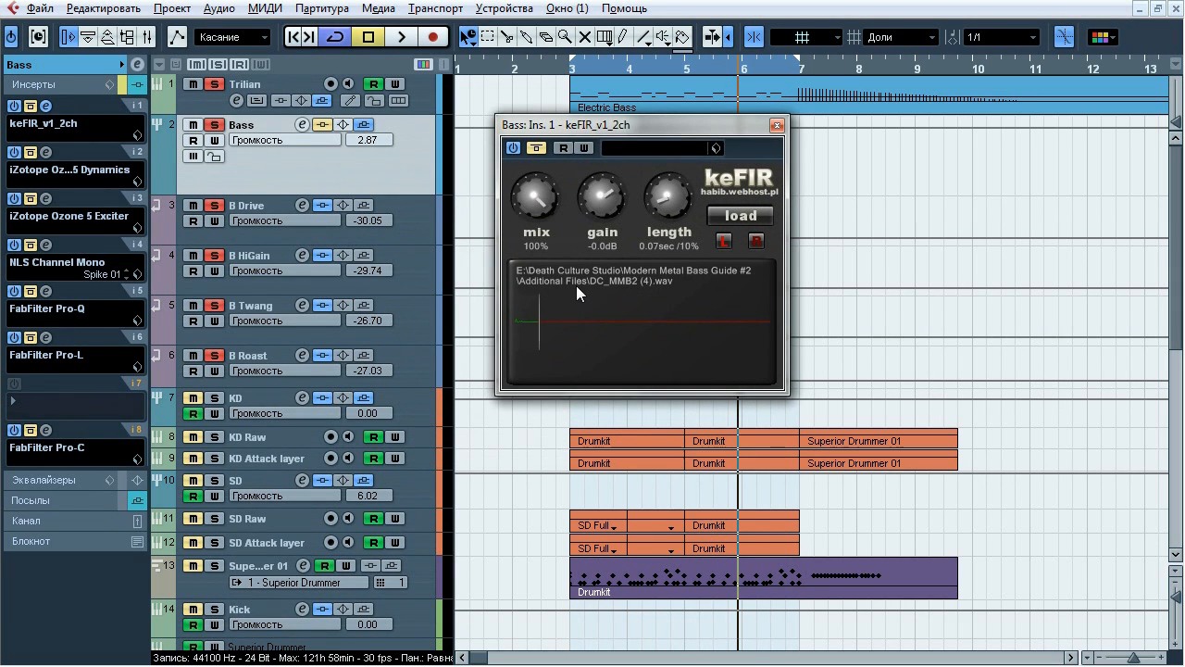
key("space")
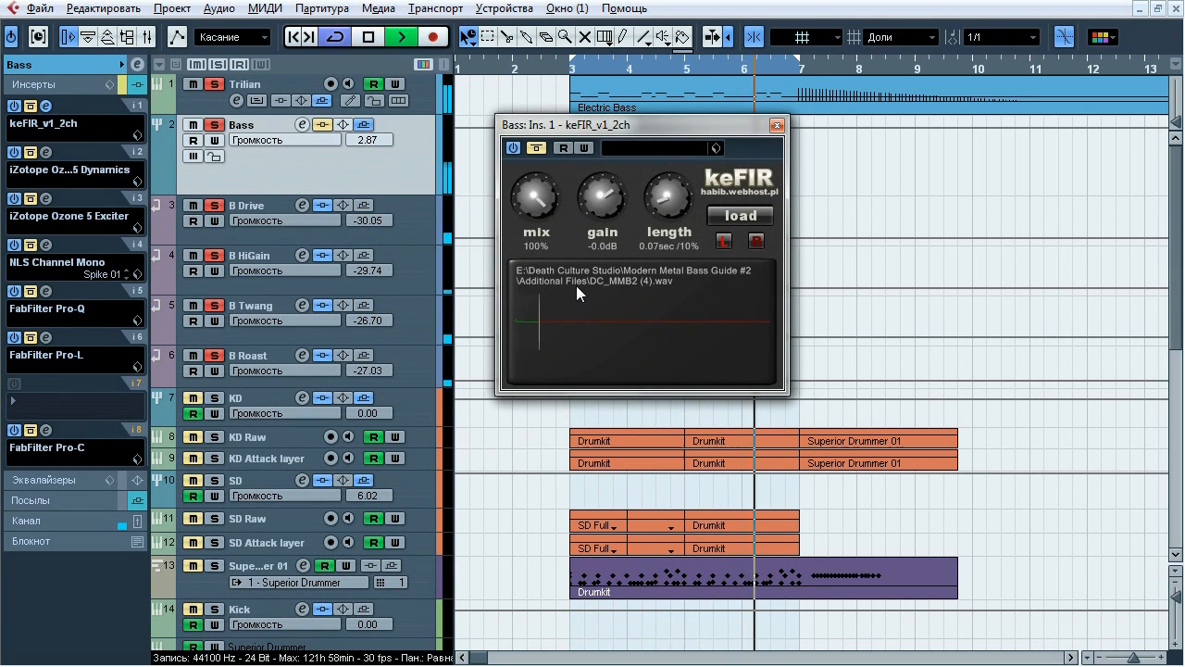
left_click(538, 150)
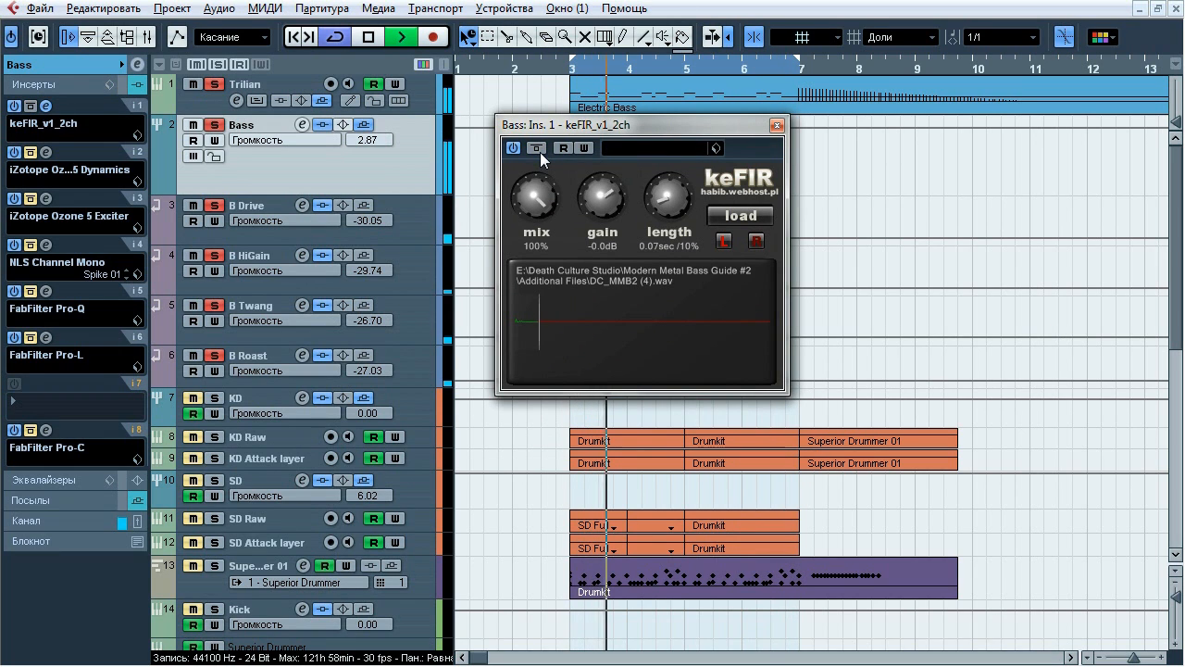
left_click(540, 152)
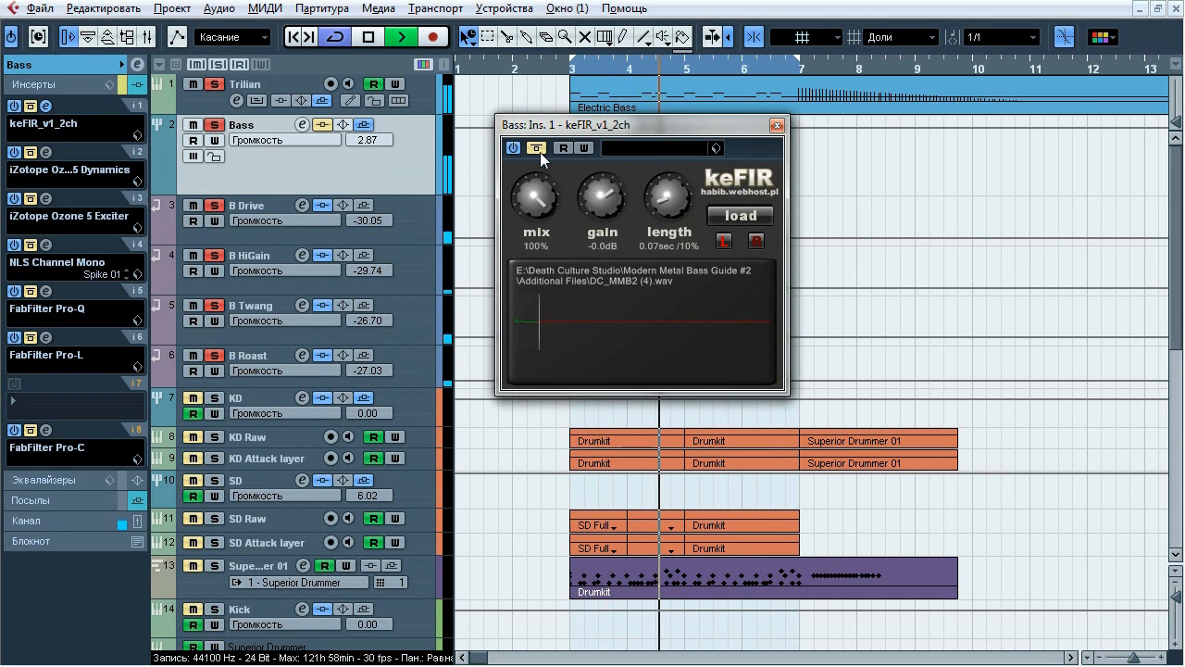
left_click(540, 152)
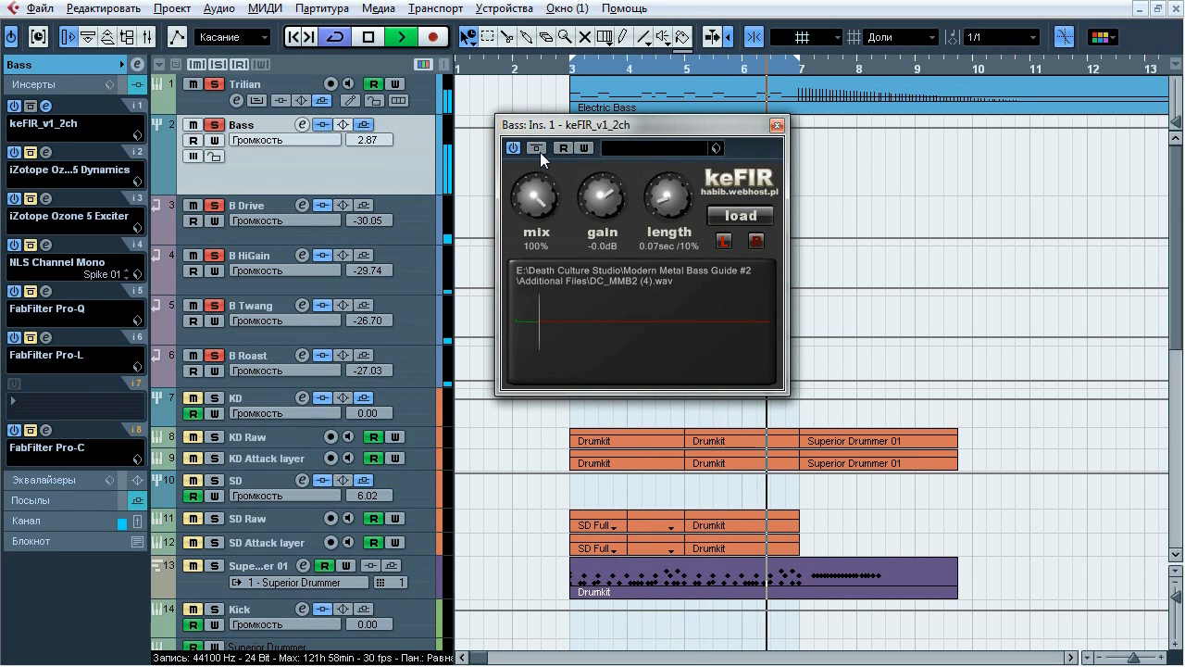
left_click(540, 152)
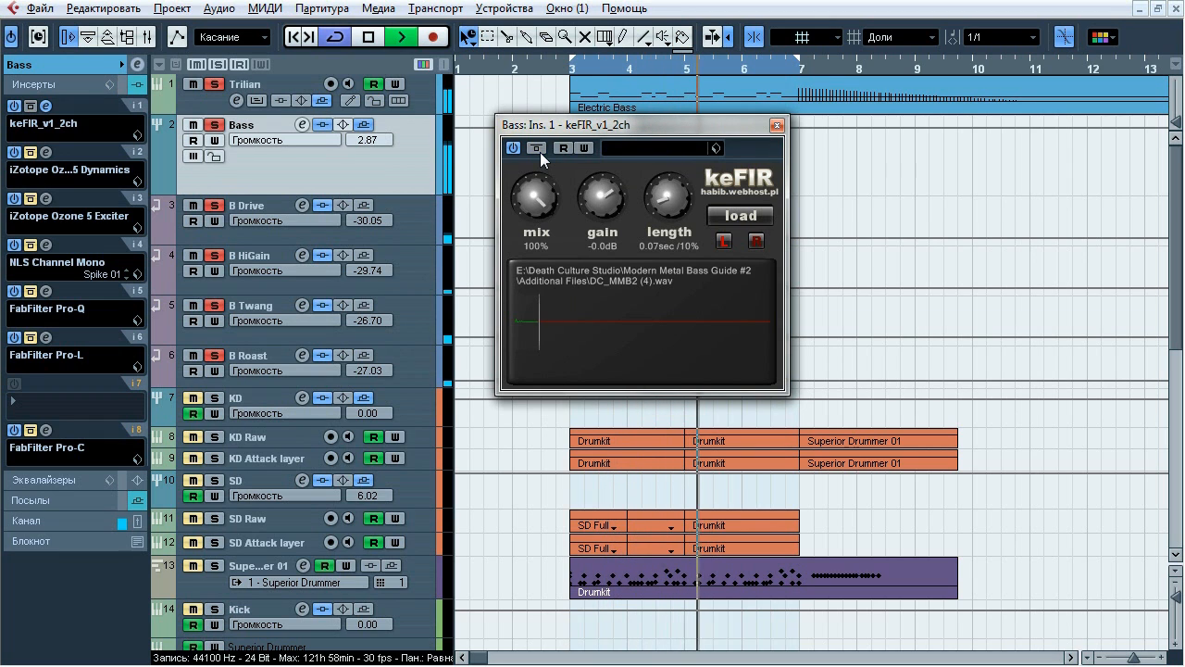
left_click(539, 152)
key("space")
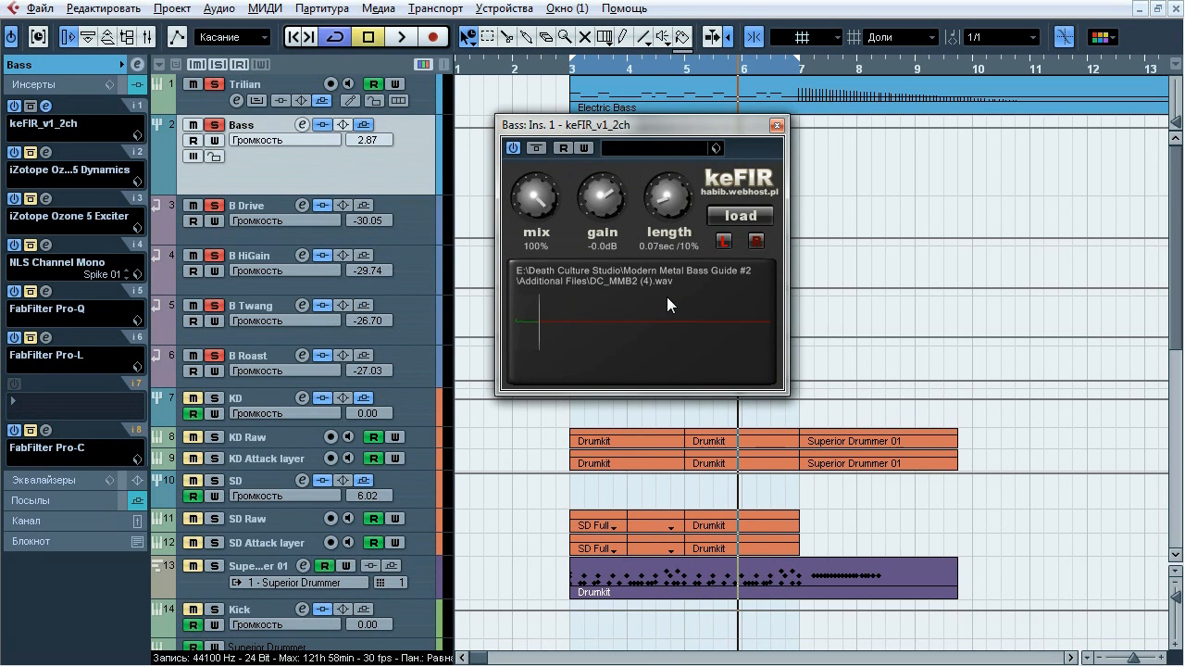
left_click(776, 125)
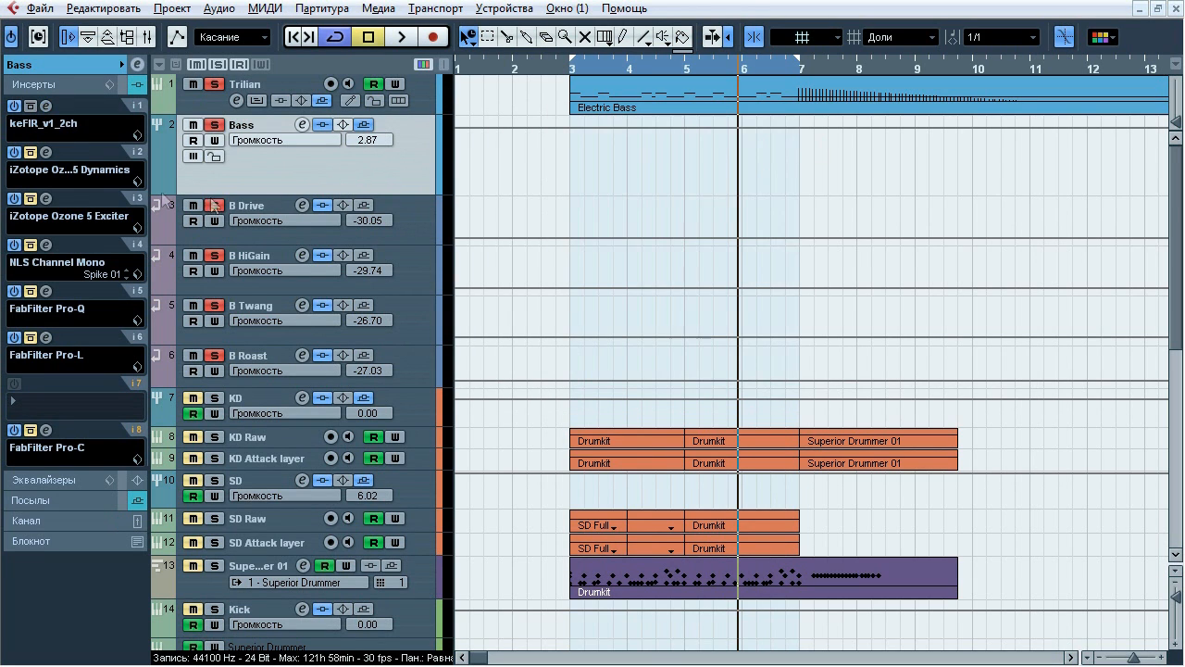
- Open the iZotope Ozone 5 Dynamics insert on the Bass group and review the compression settings of its frequency bands
left_click(46, 152)
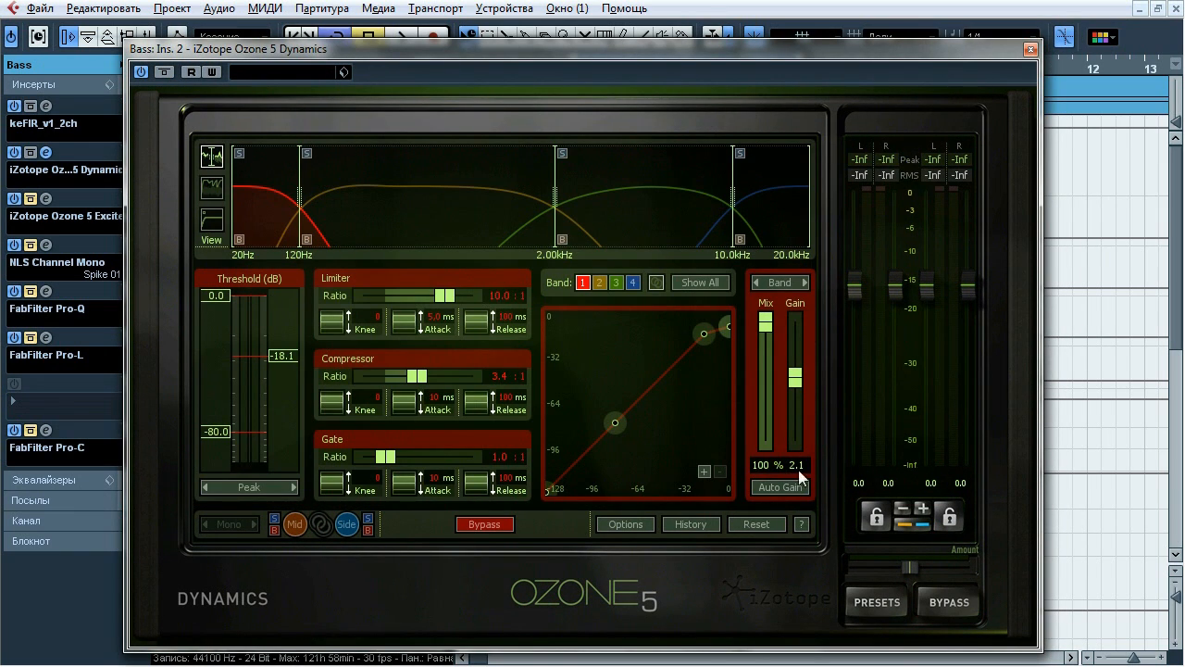
left_click(448, 222)
left_click(654, 213)
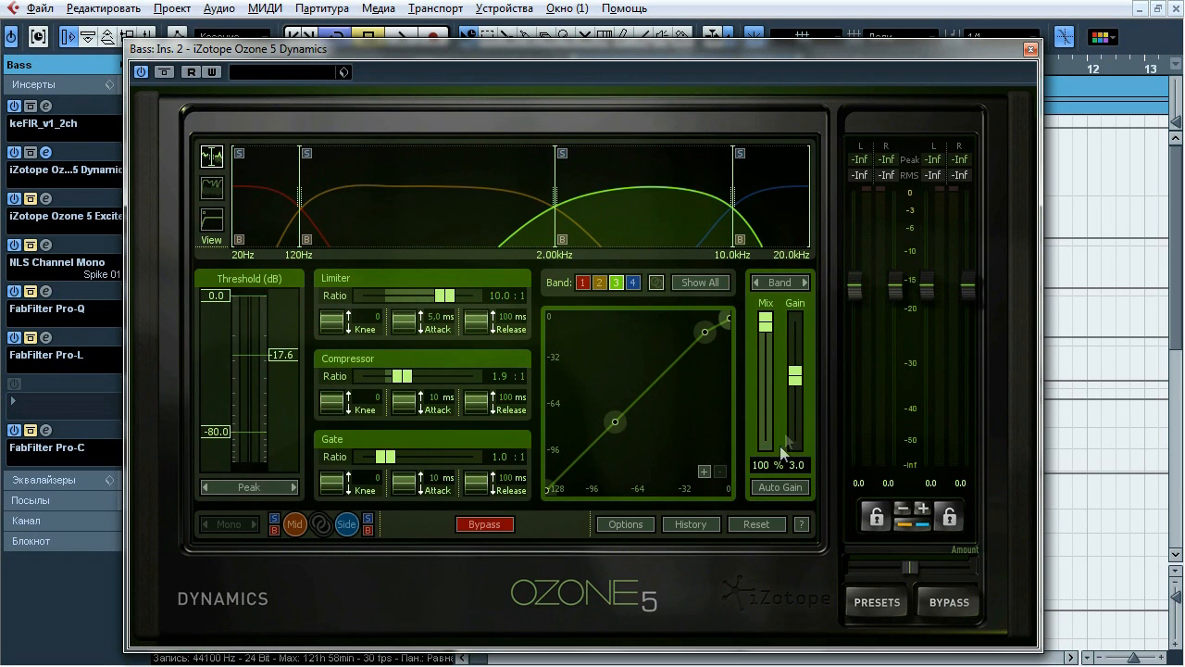
left_click(790, 230)
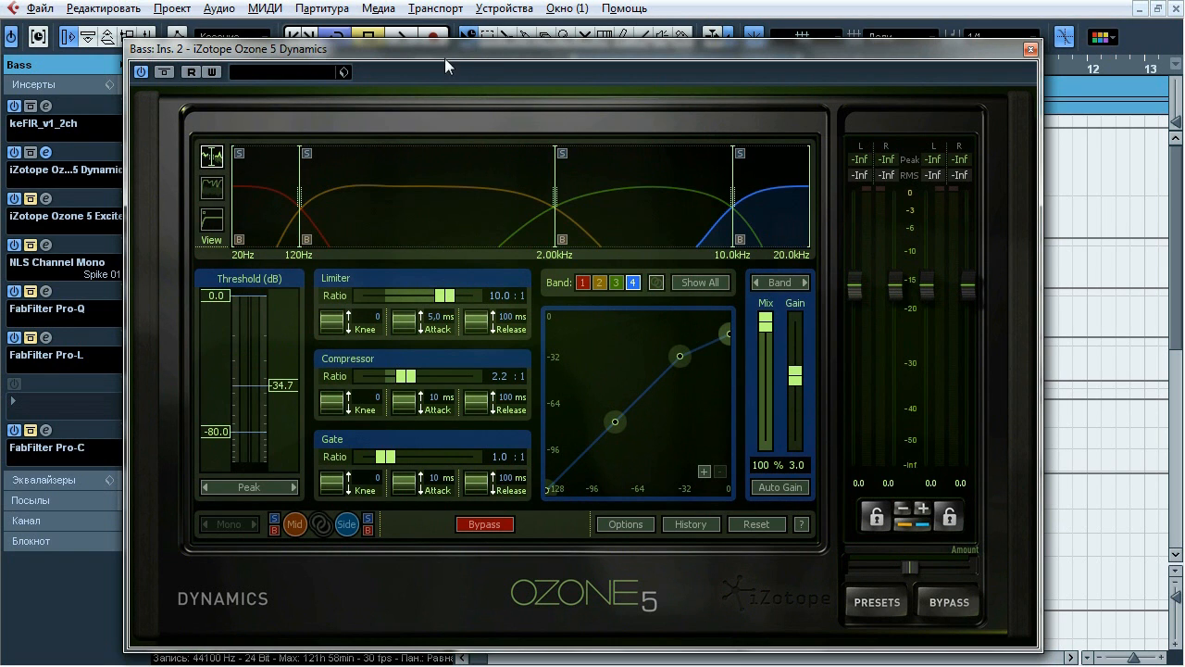
- Start playback and compare the Bass group with Ozone 5 Dynamics bypassed and active
left_click_drag(444, 58, 505, 51)
key("space")
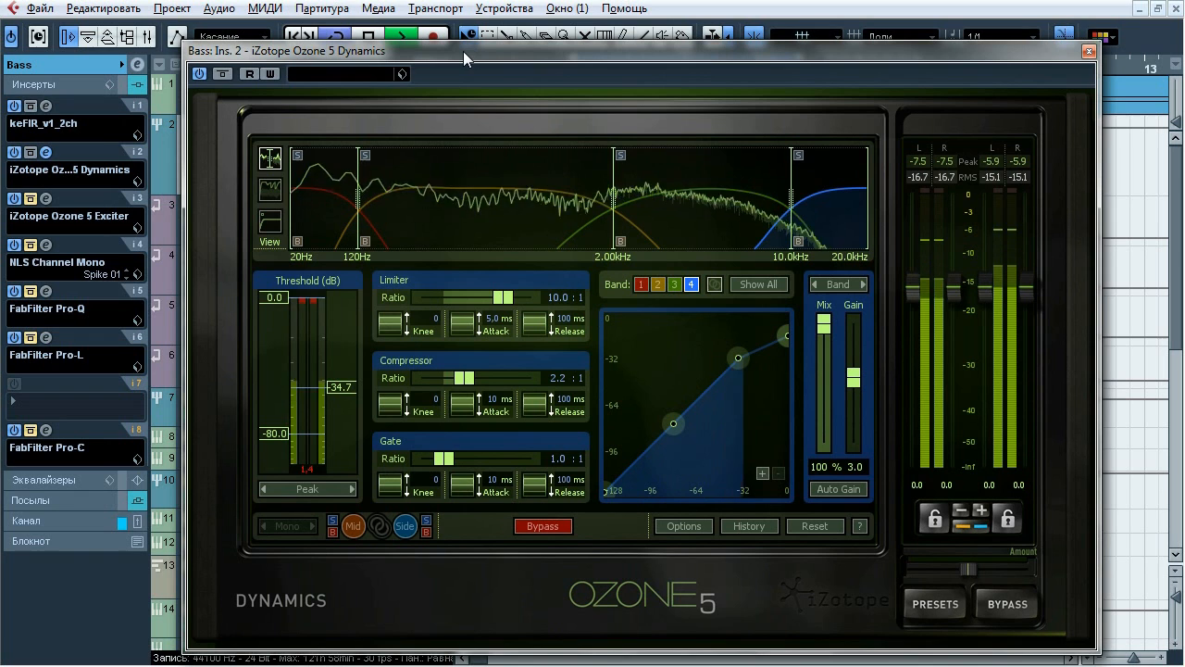
left_click(221, 75)
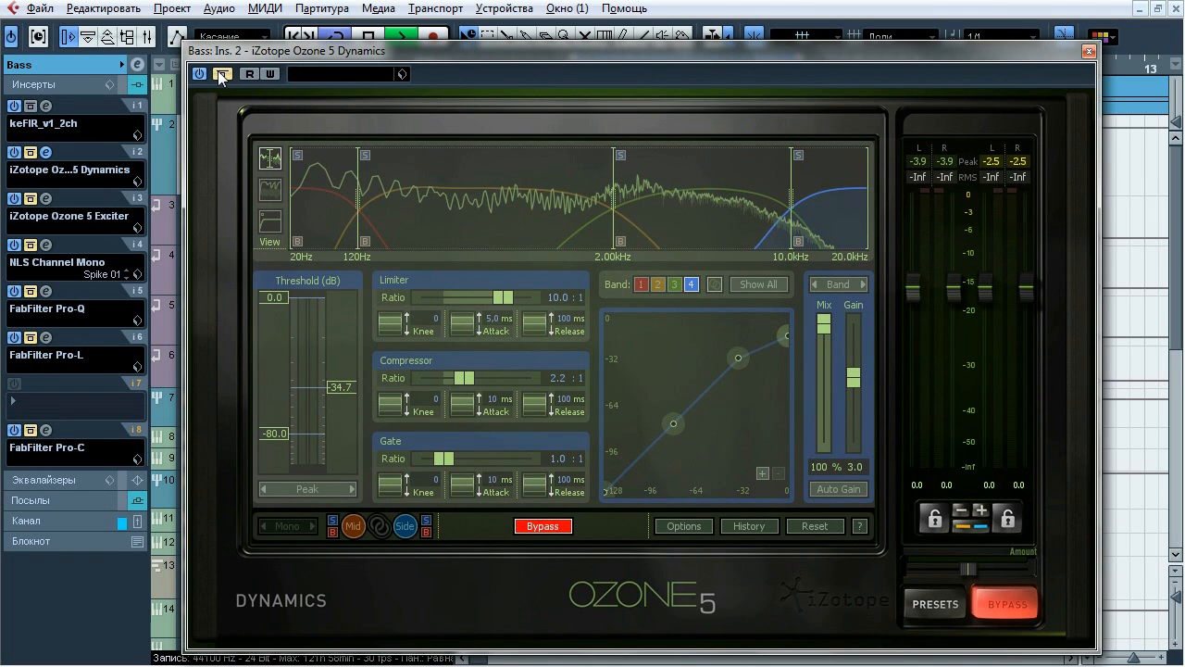
left_click(221, 74)
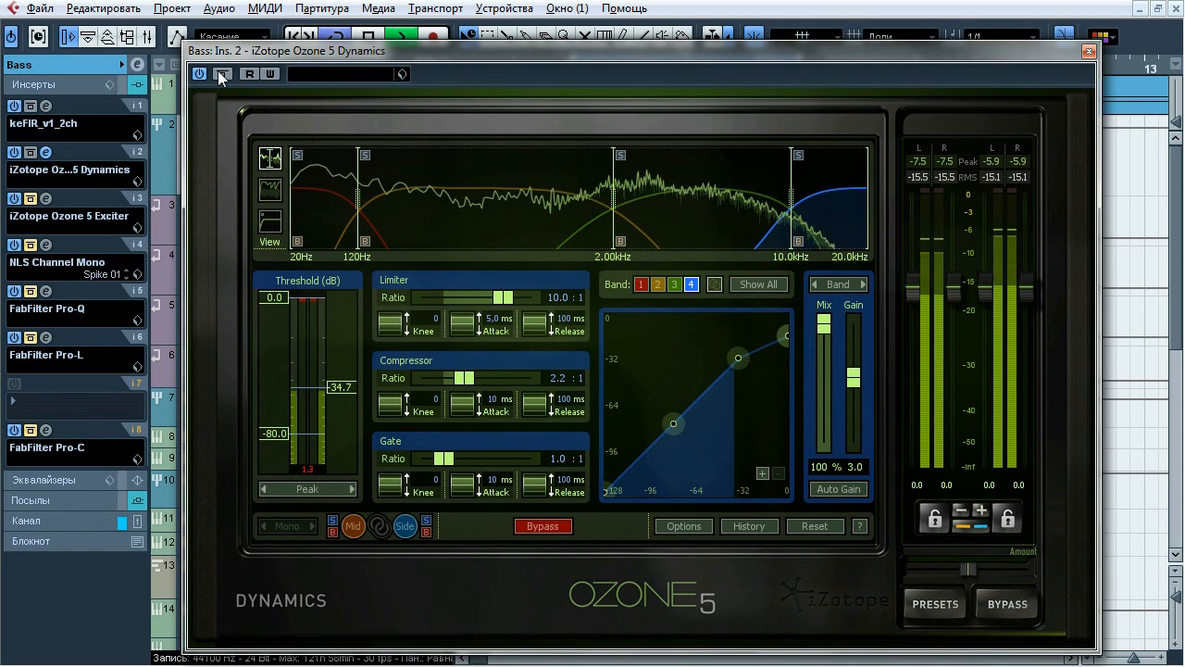
left_click(222, 74)
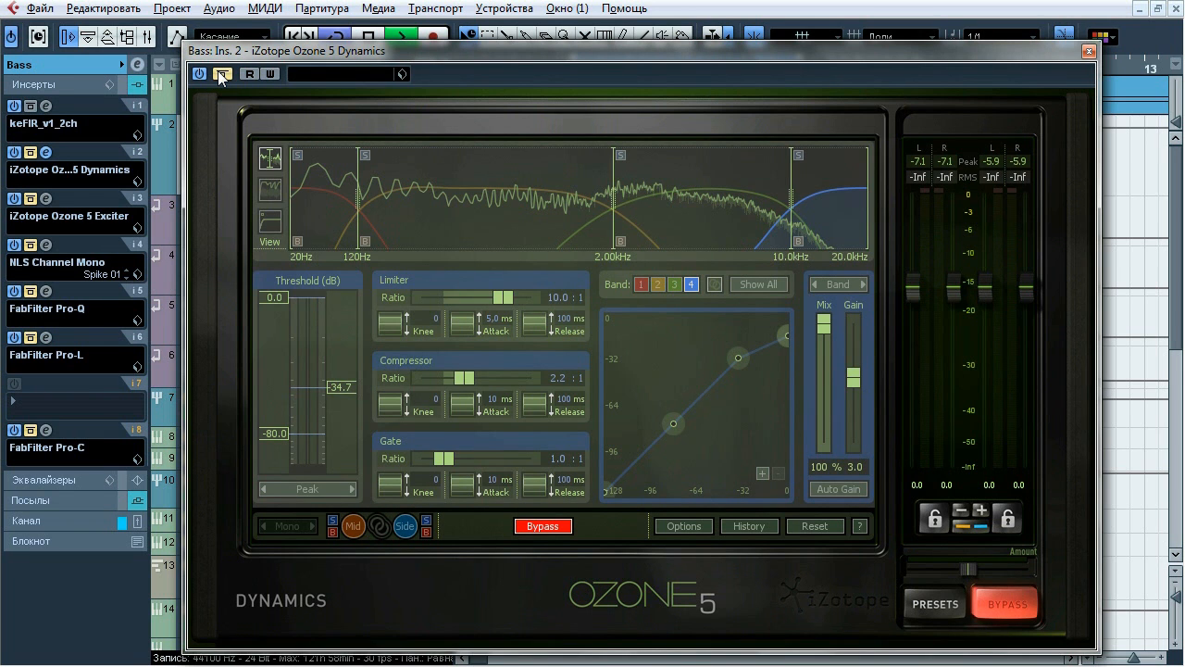
left_click(222, 74)
- Audition the four Ozone 5 Dynamics bands one by one from low to high, stop playback and close the plug-in
left_click(327, 213)
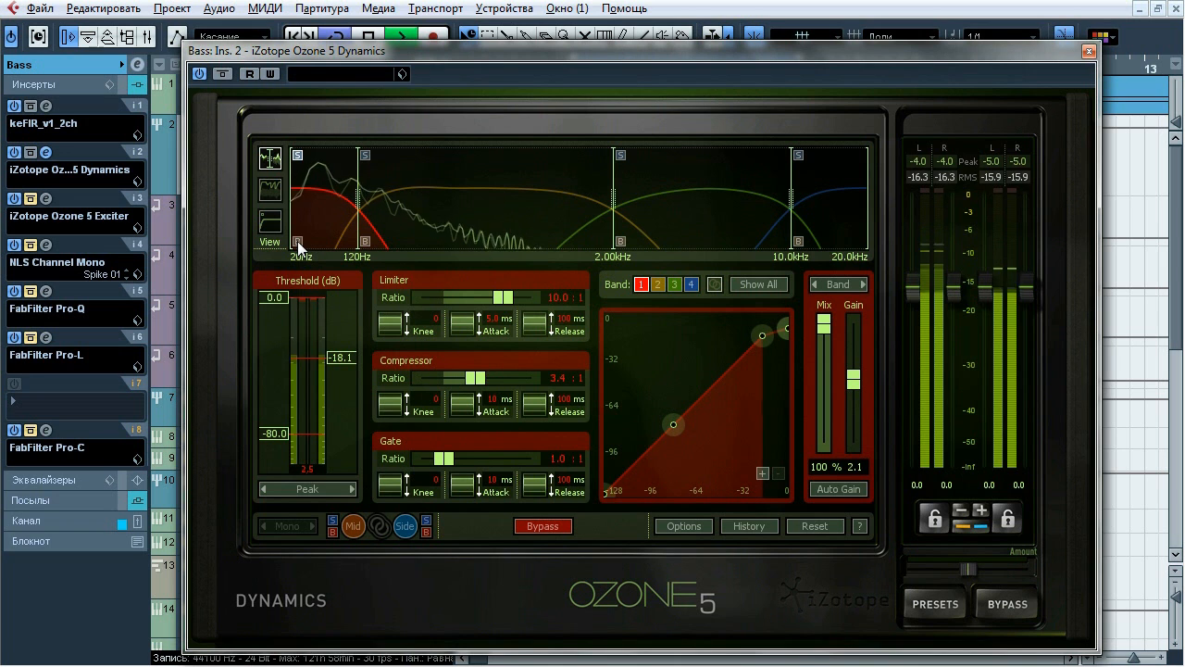
left_click(394, 180)
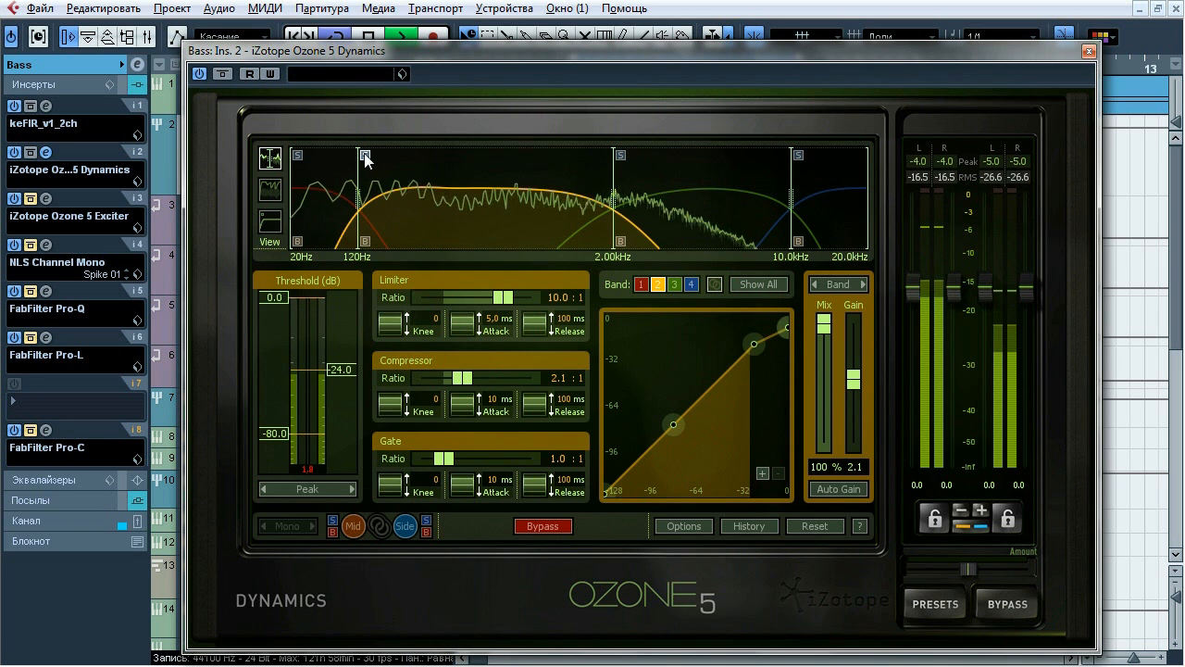
left_click(685, 228)
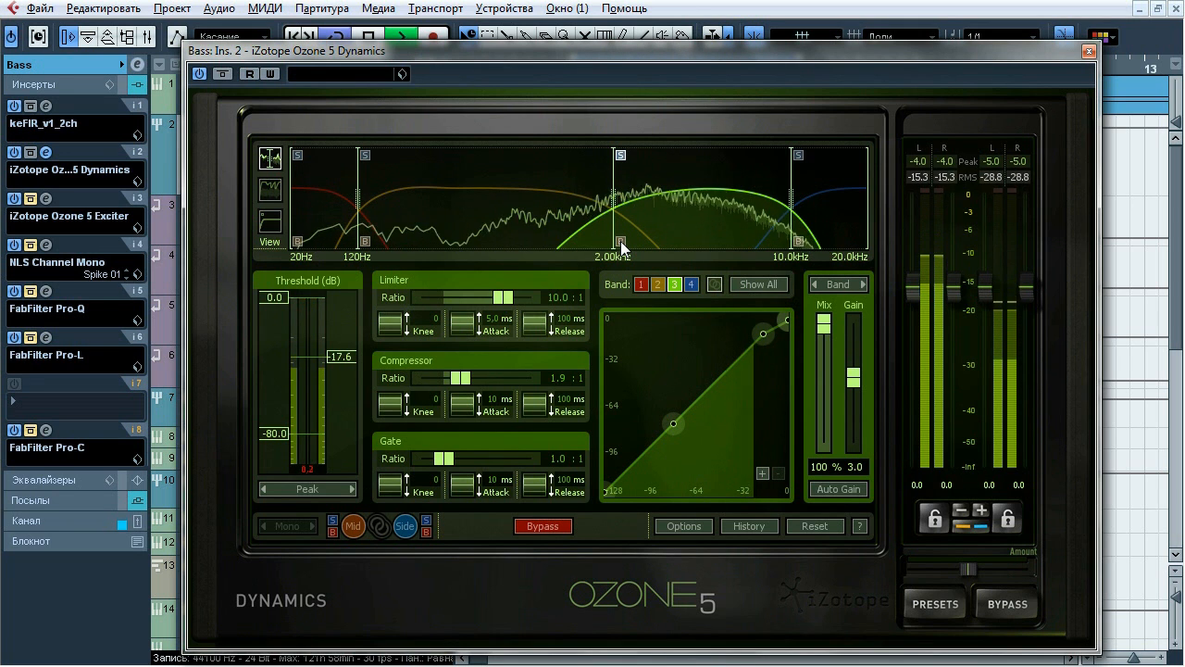
left_click(798, 155)
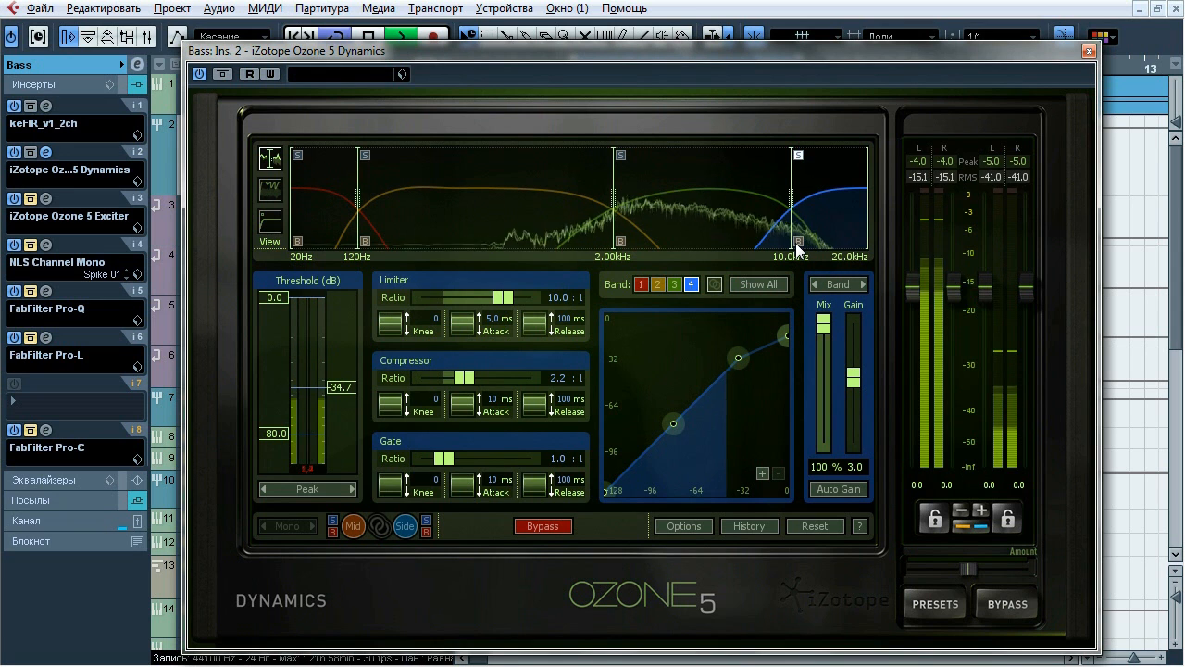
left_click(798, 156)
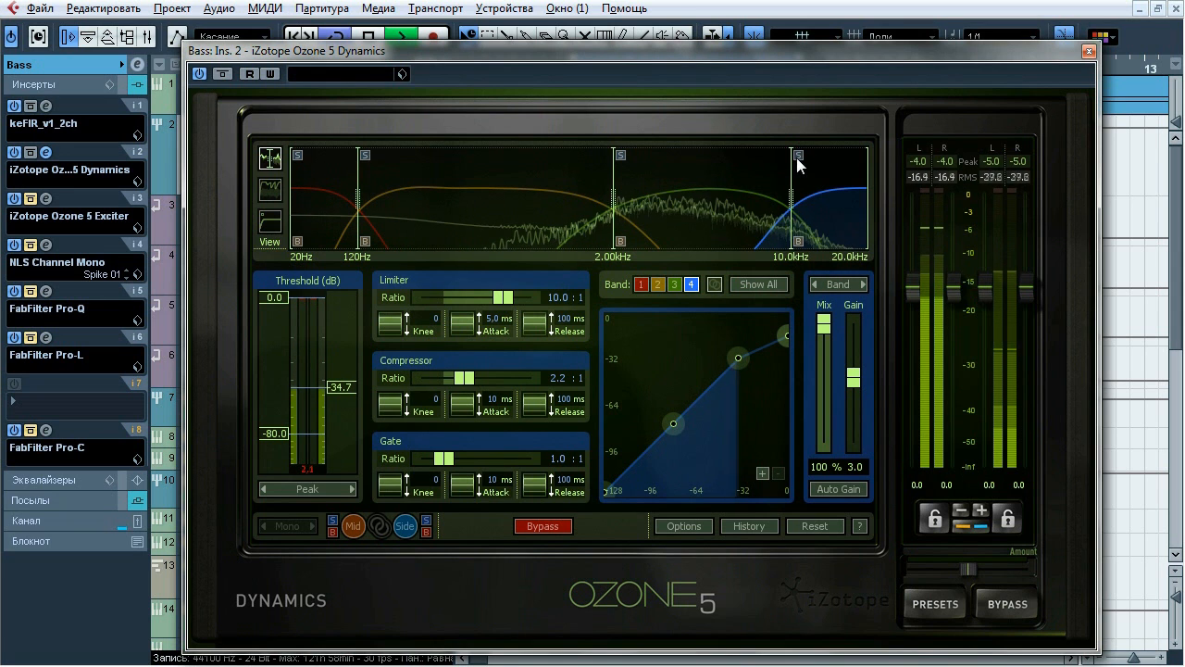
key("space")
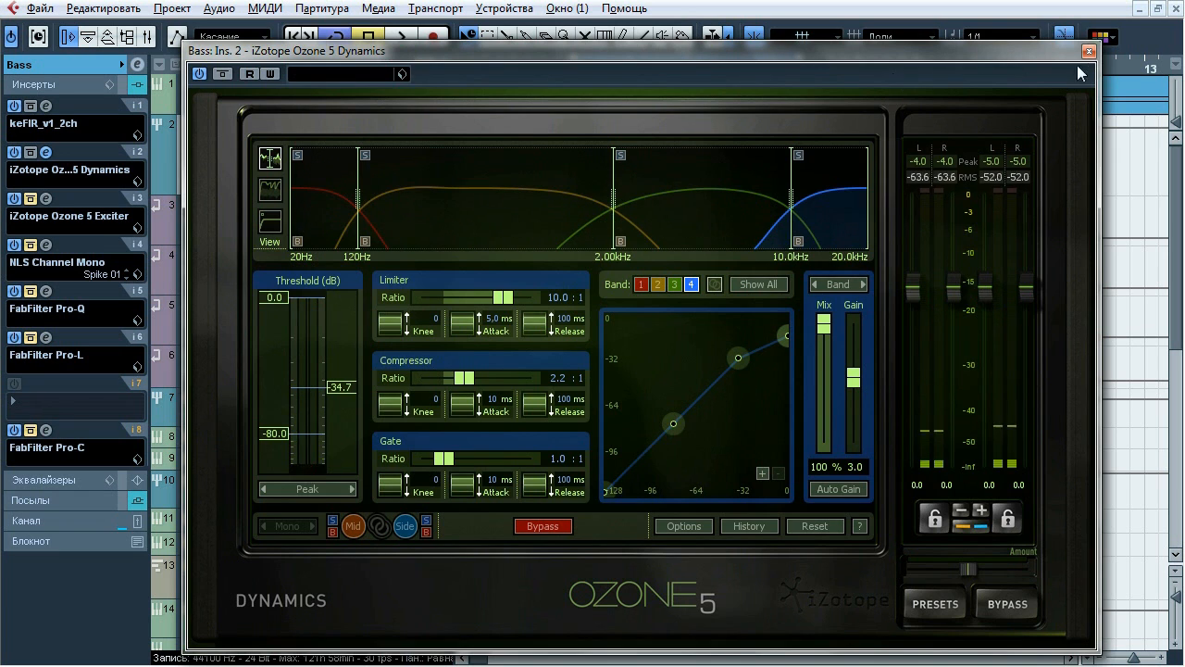
left_click(1089, 51)
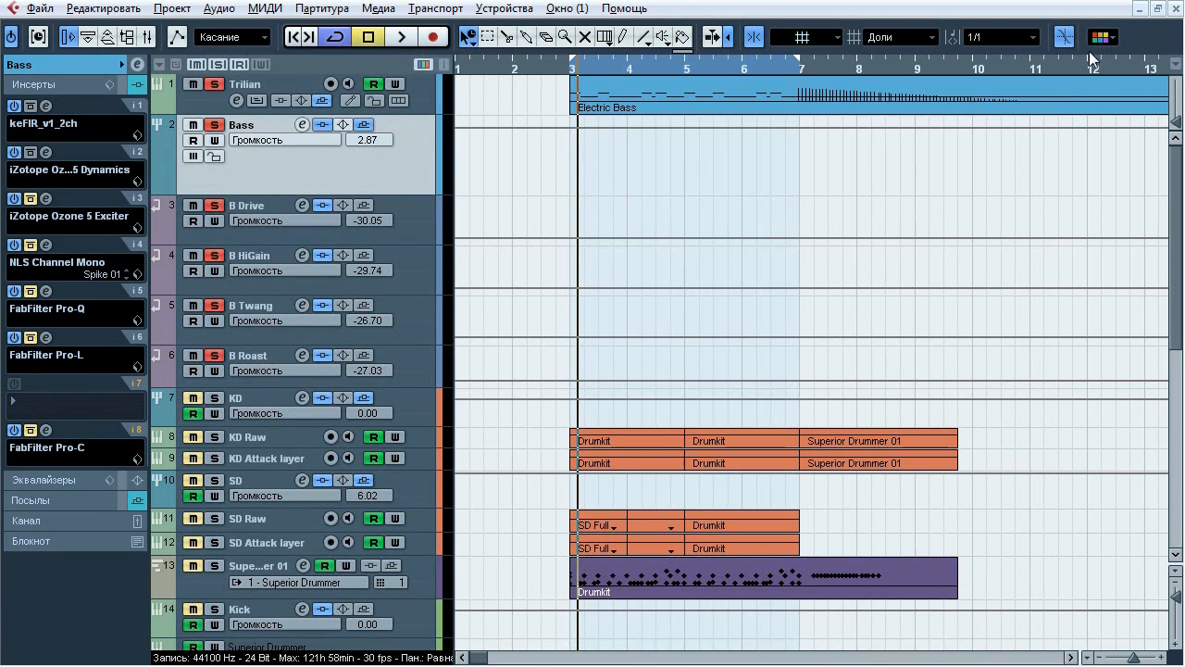
- Open the iZotope Ozone 5 Exciter insert on the Bass group, compare it bypassed and active during playback, and close it switched on
left_click(46, 199)
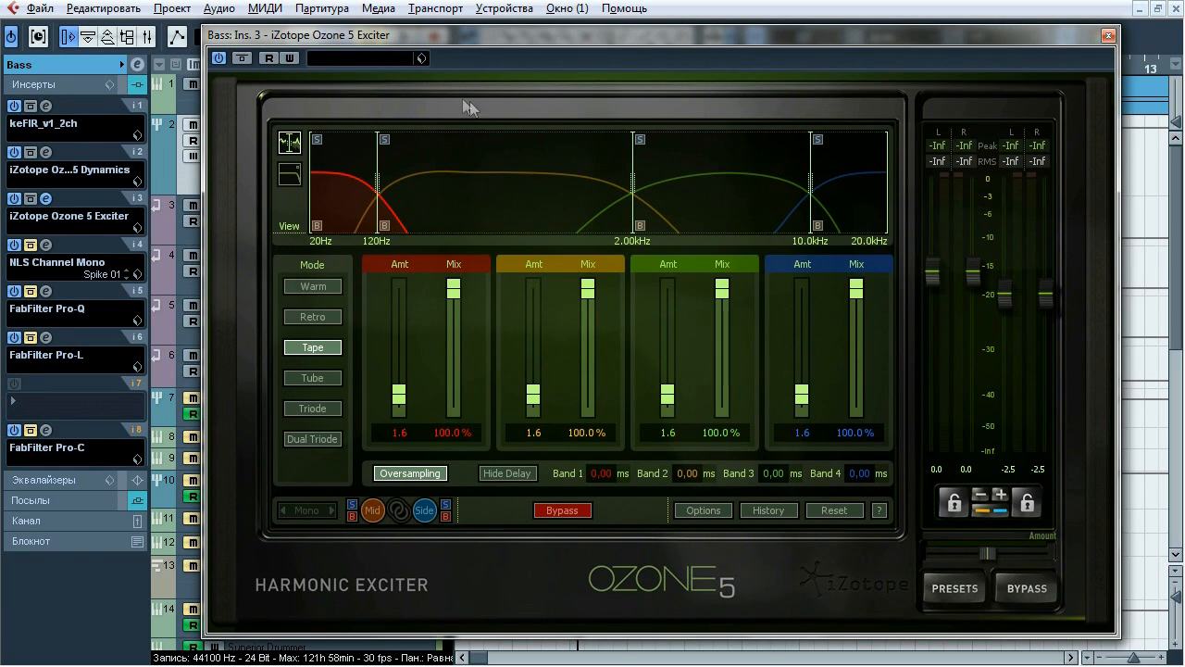
key("space")
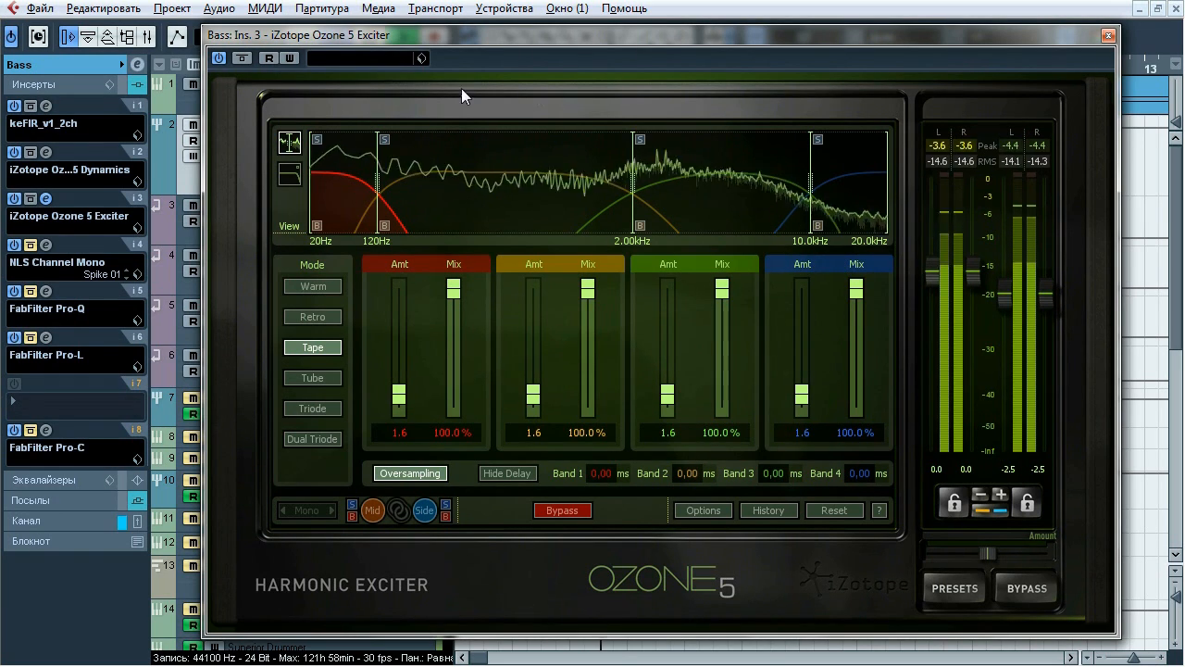
left_click(241, 58)
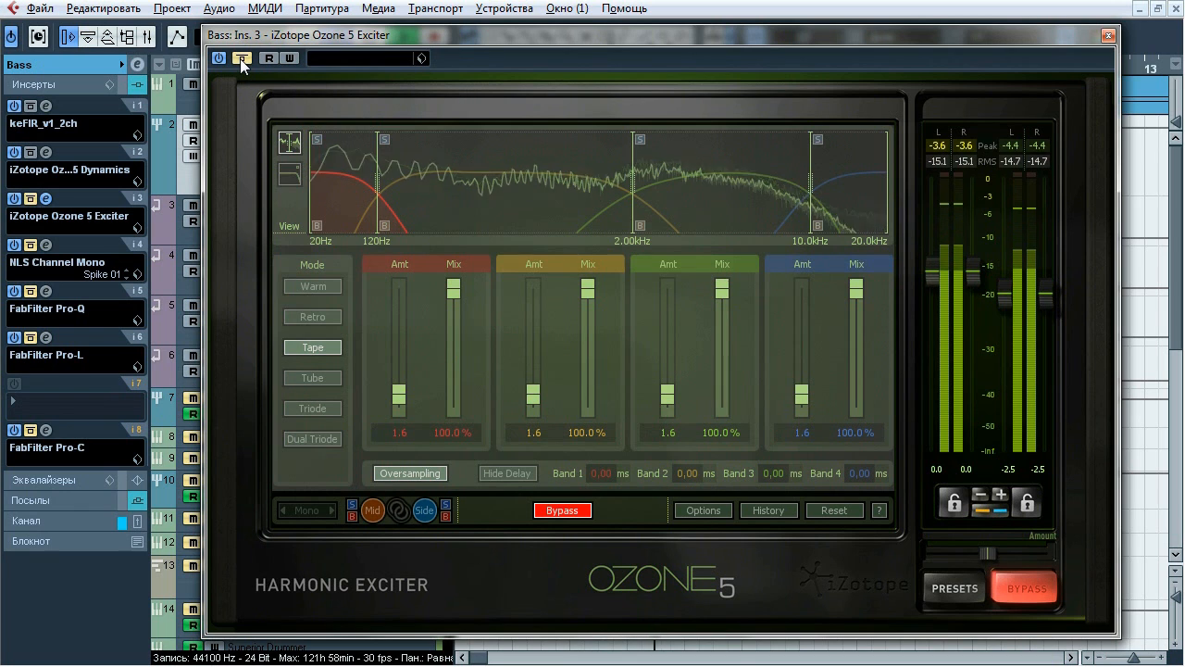
left_click(240, 58)
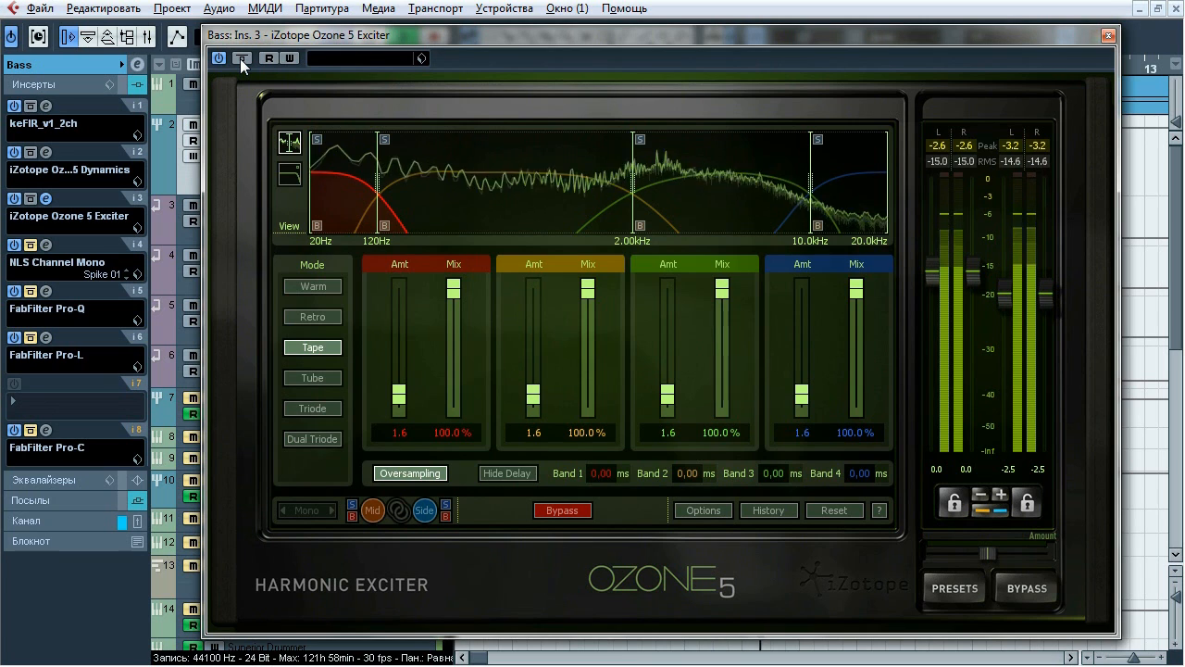
left_click(240, 59)
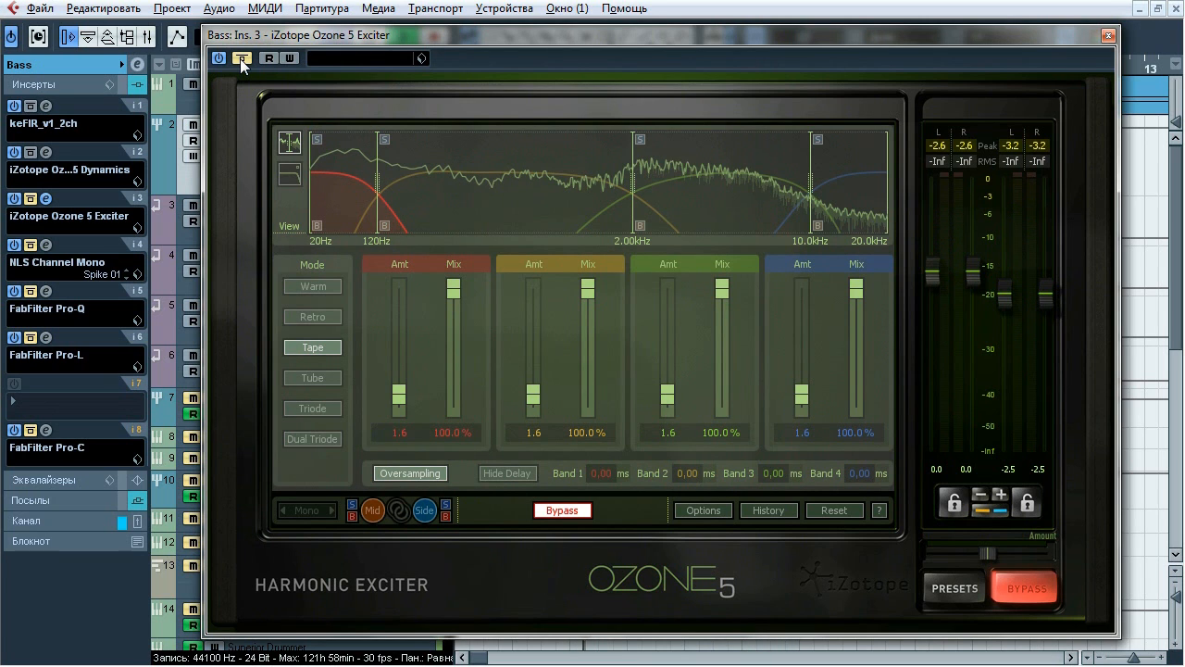
left_click(240, 58)
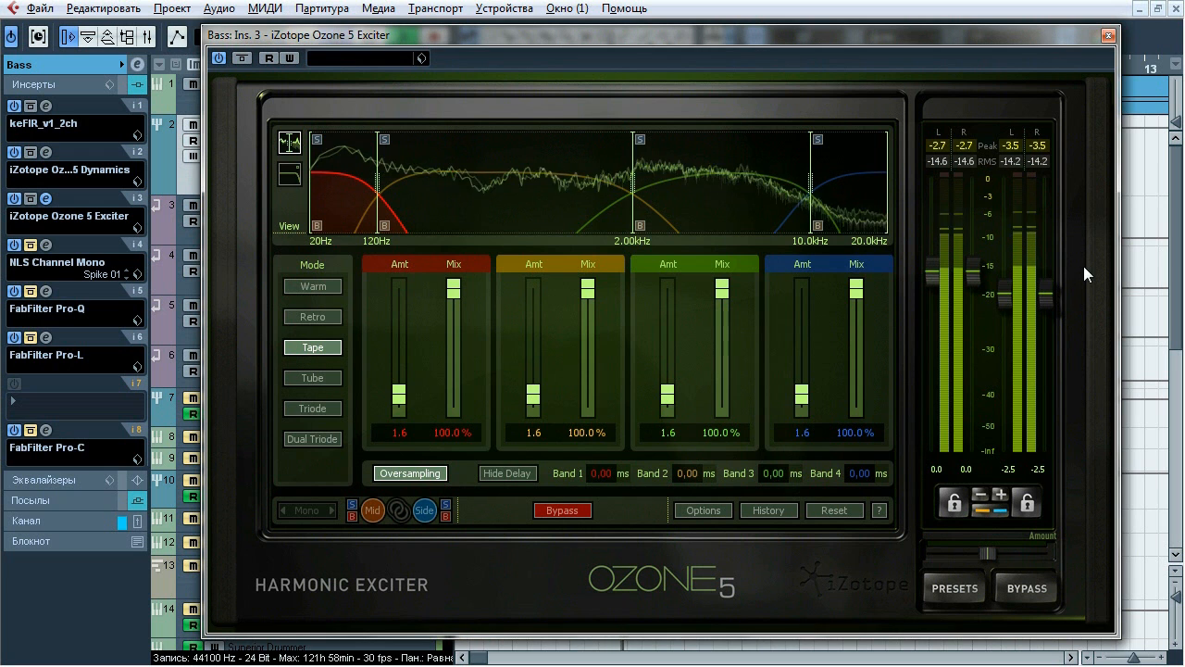
left_click(1108, 35)
- Open the NLS Channel Mono insert on the Bass group, compare it bypassed and active during playback, and close it switched on
left_click(46, 245)
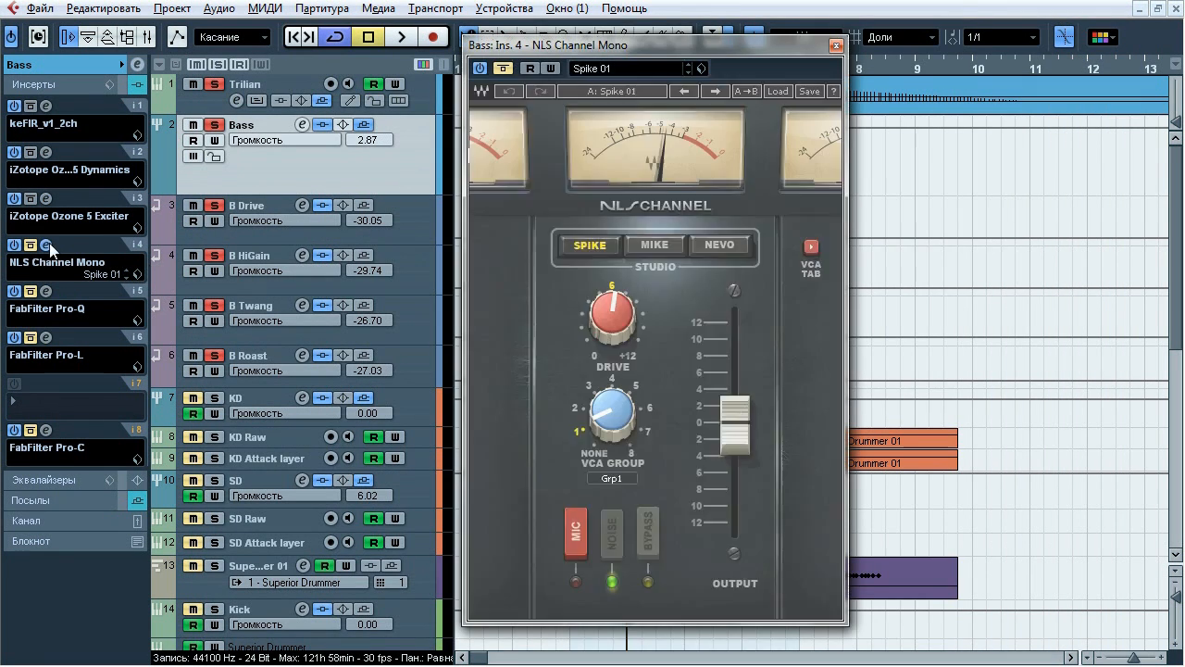
left_click_drag(548, 48, 508, 71)
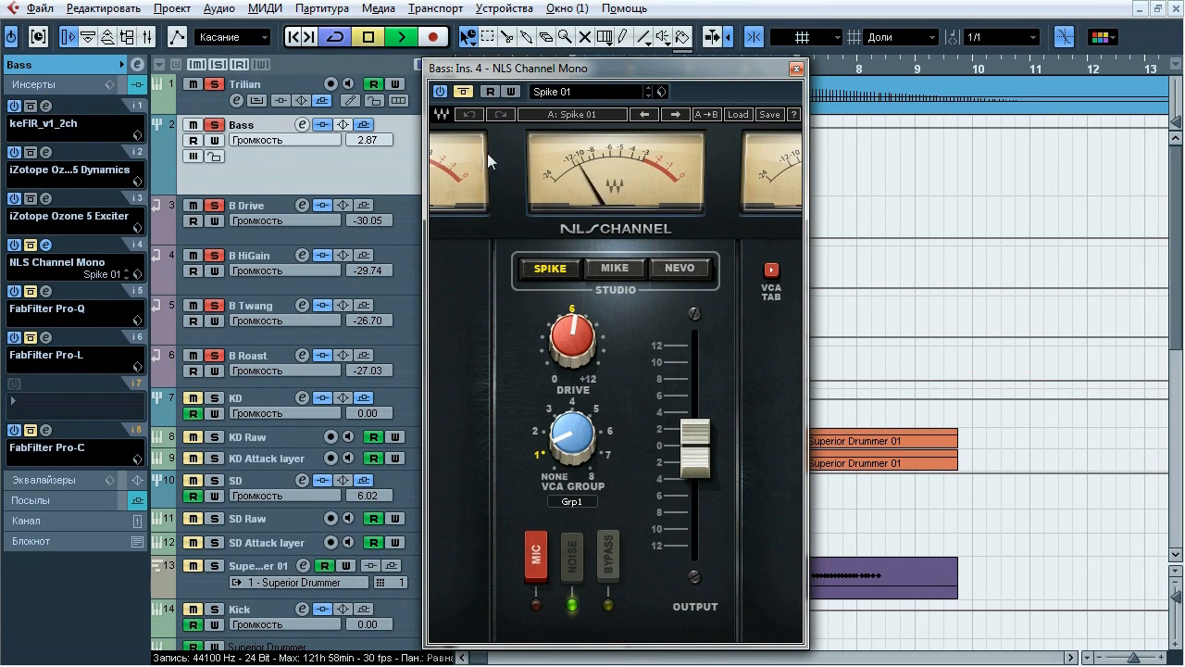
left_click(466, 92)
left_click(466, 92)
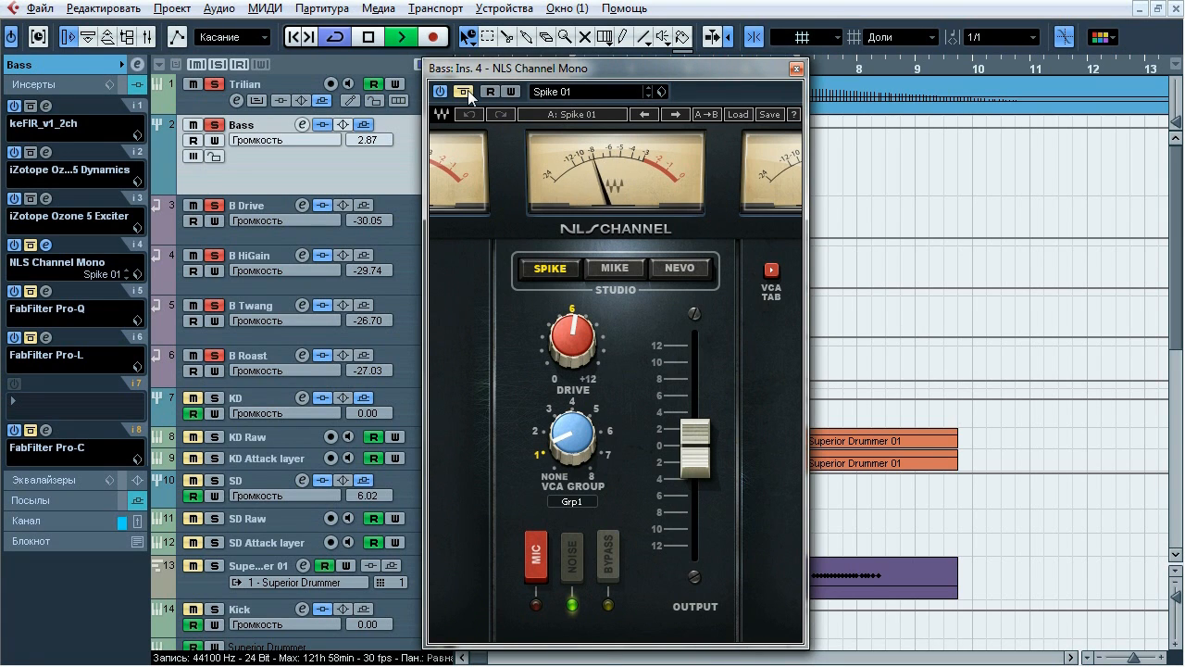
left_click(466, 91)
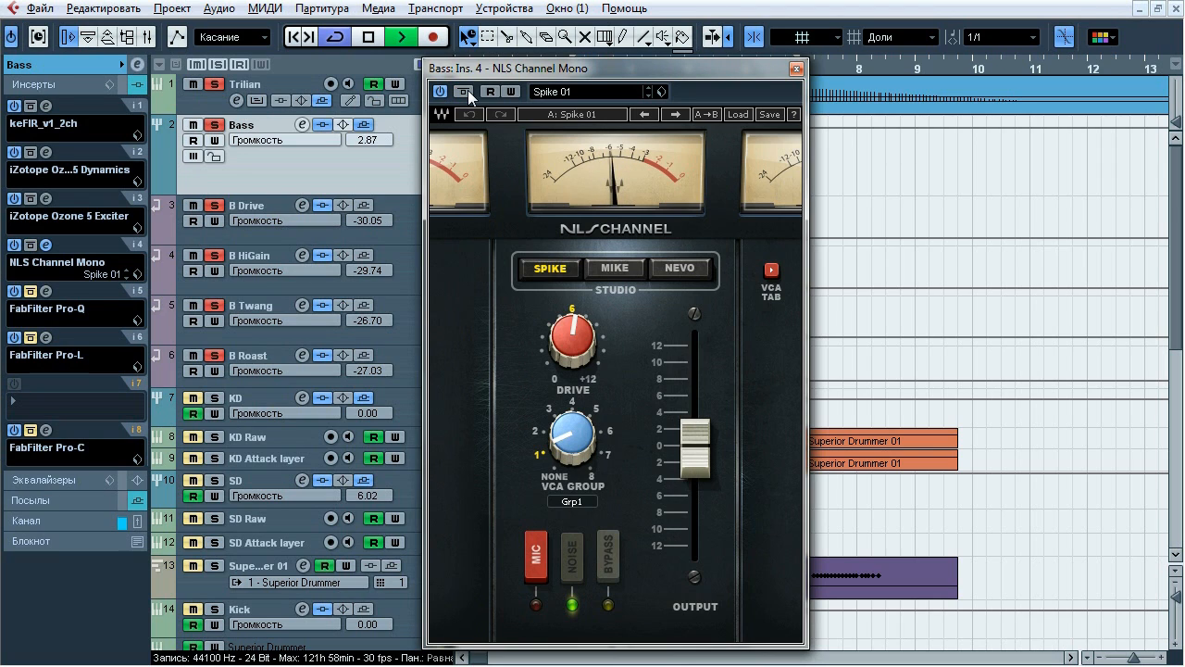
left_click(466, 92)
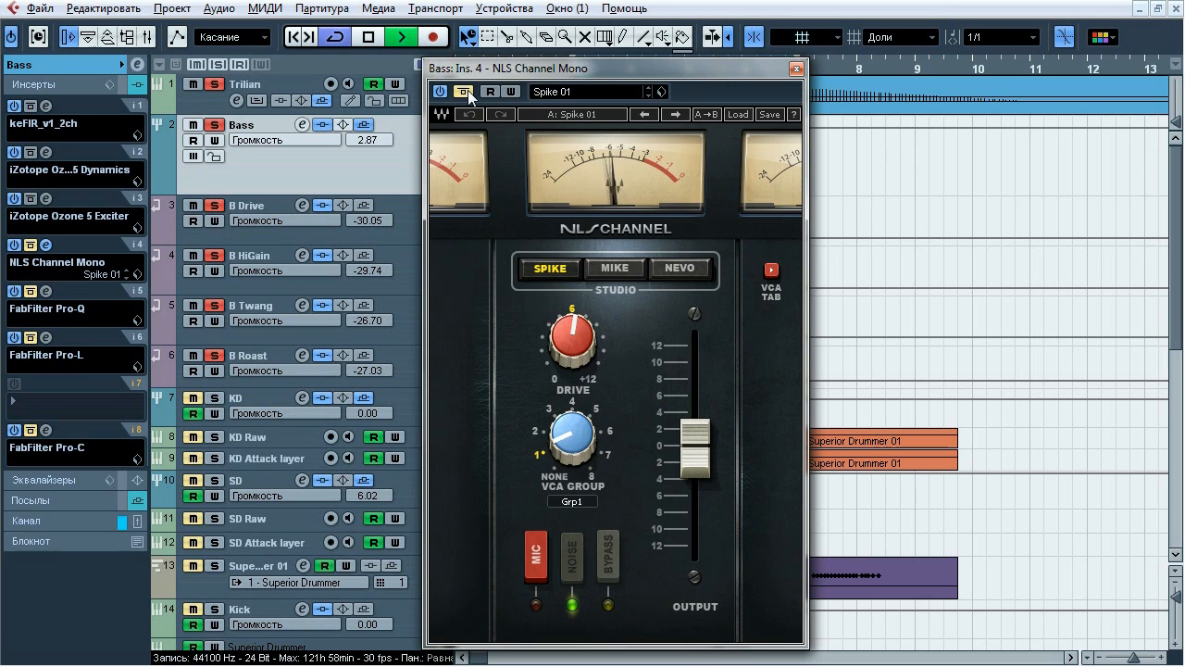
left_click(465, 92)
key("space")
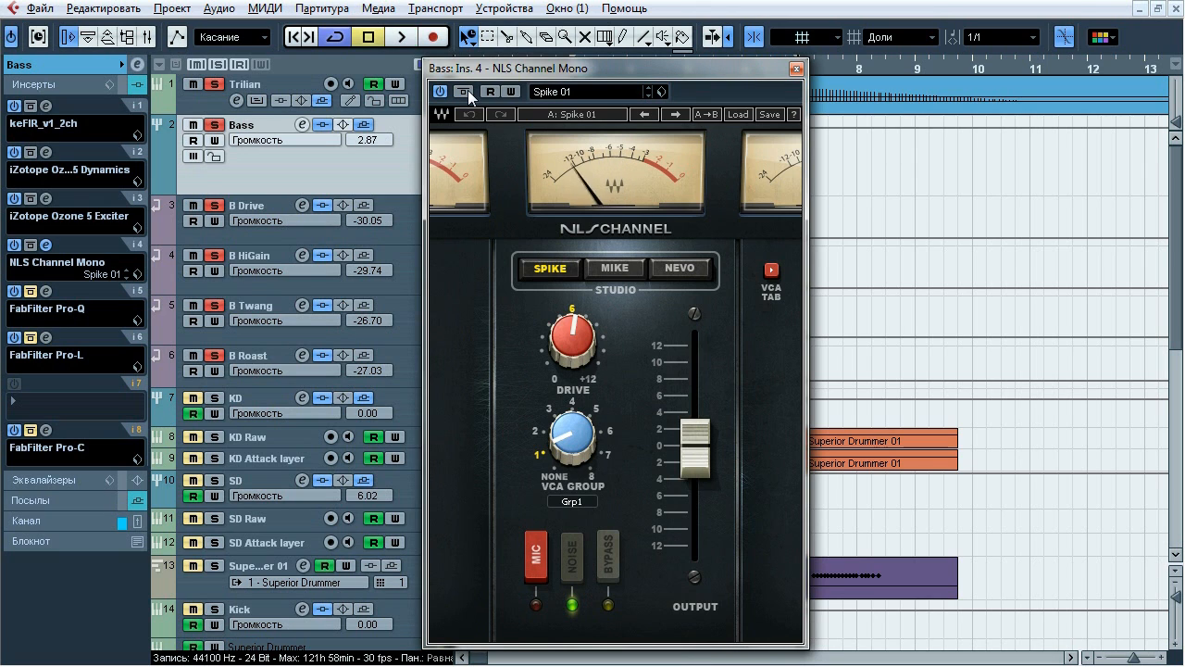
left_click(797, 68)
- Open the FabFilter Pro-Q insert on the Bass group, compare it bypassed and active during playback, and leave it switched on
left_click(46, 292)
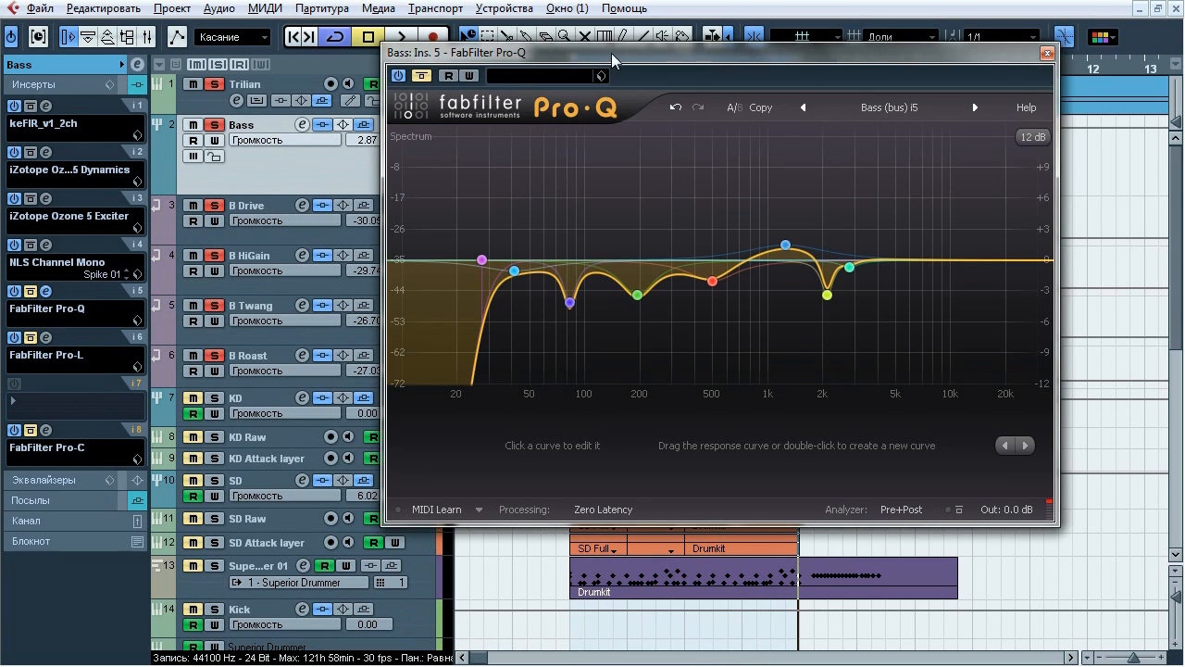
left_click_drag(606, 55, 567, 69)
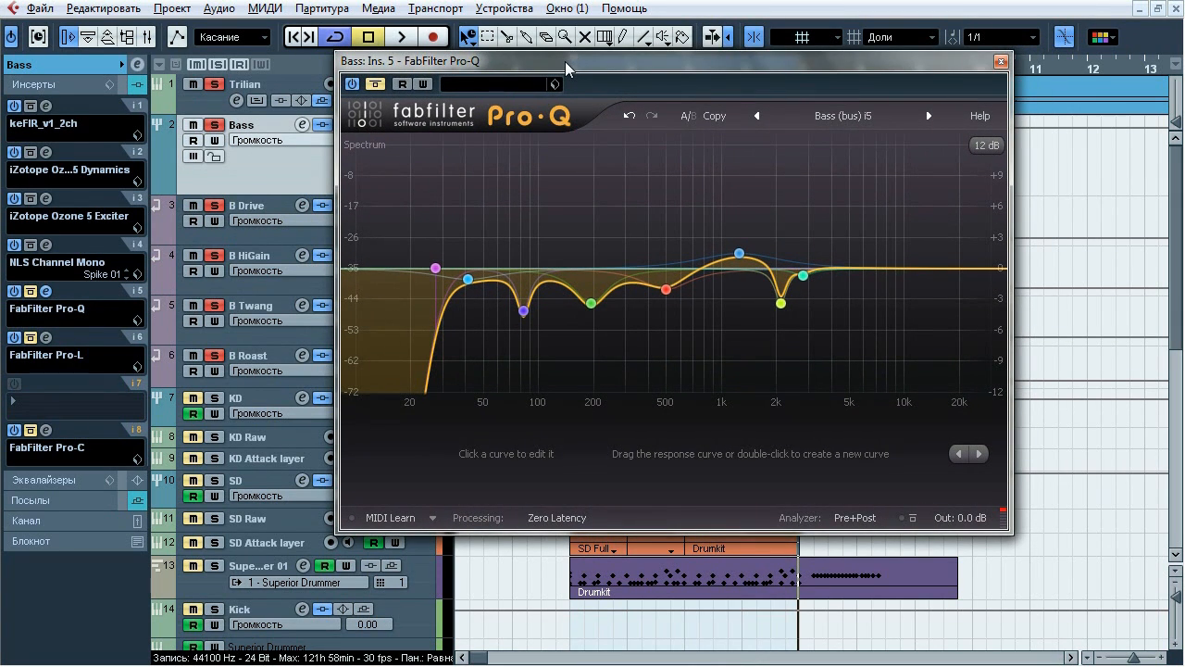
left_click(375, 85)
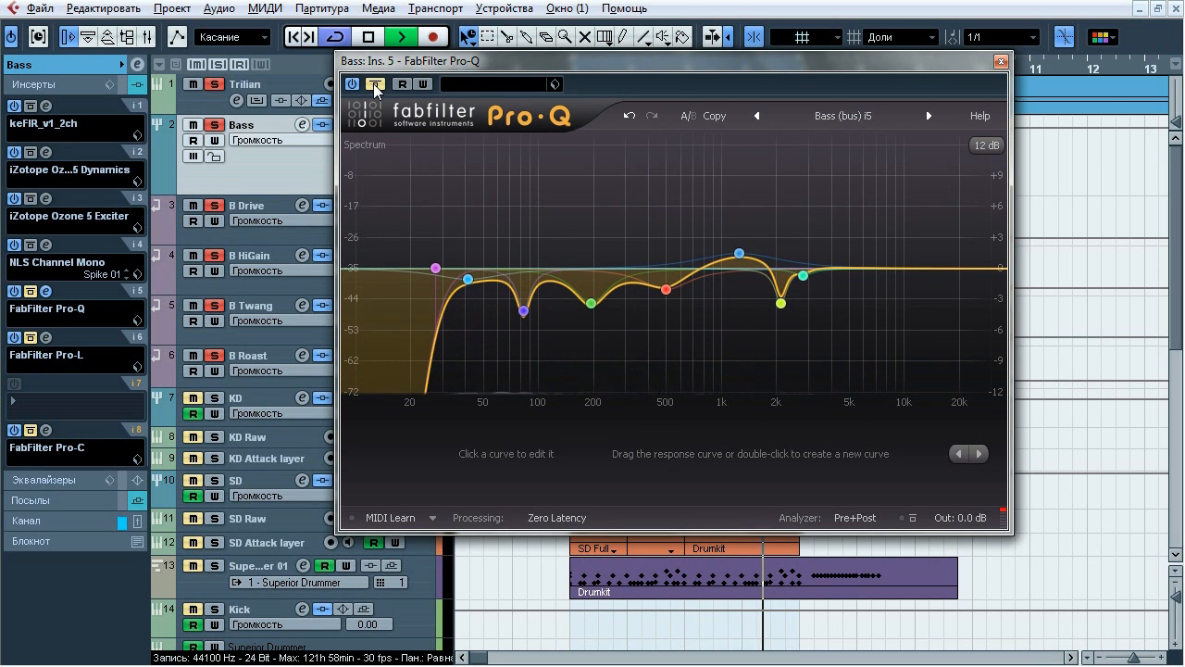
left_click(375, 85)
- Audition the FabFilter Pro-Q bands one by one from the low cut upwards, stop playback and close the equalizer
mouse_move(428, 224)
left_click(462, 238)
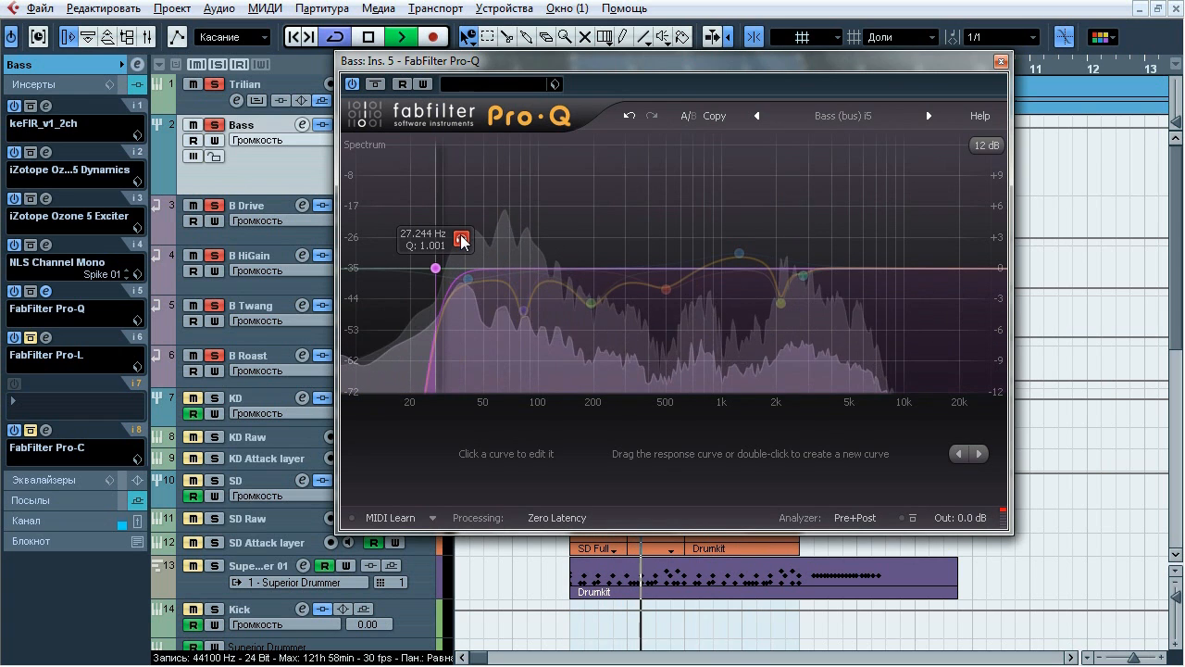
left_click(462, 239)
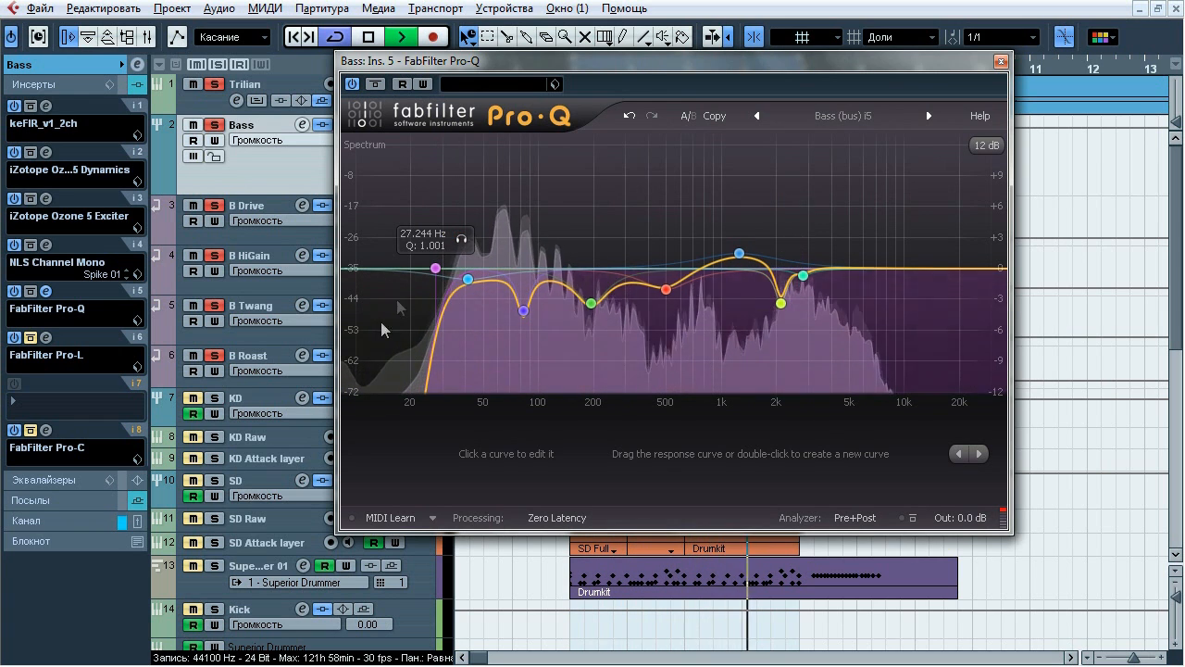
left_click(462, 239)
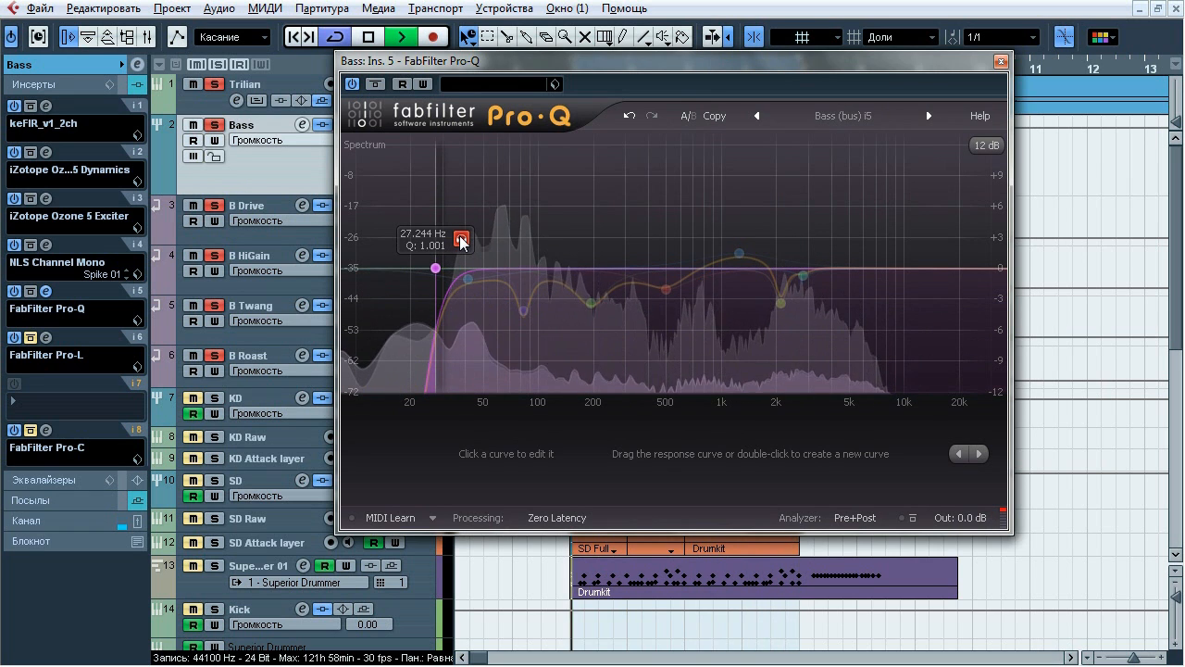
left_click(496, 309)
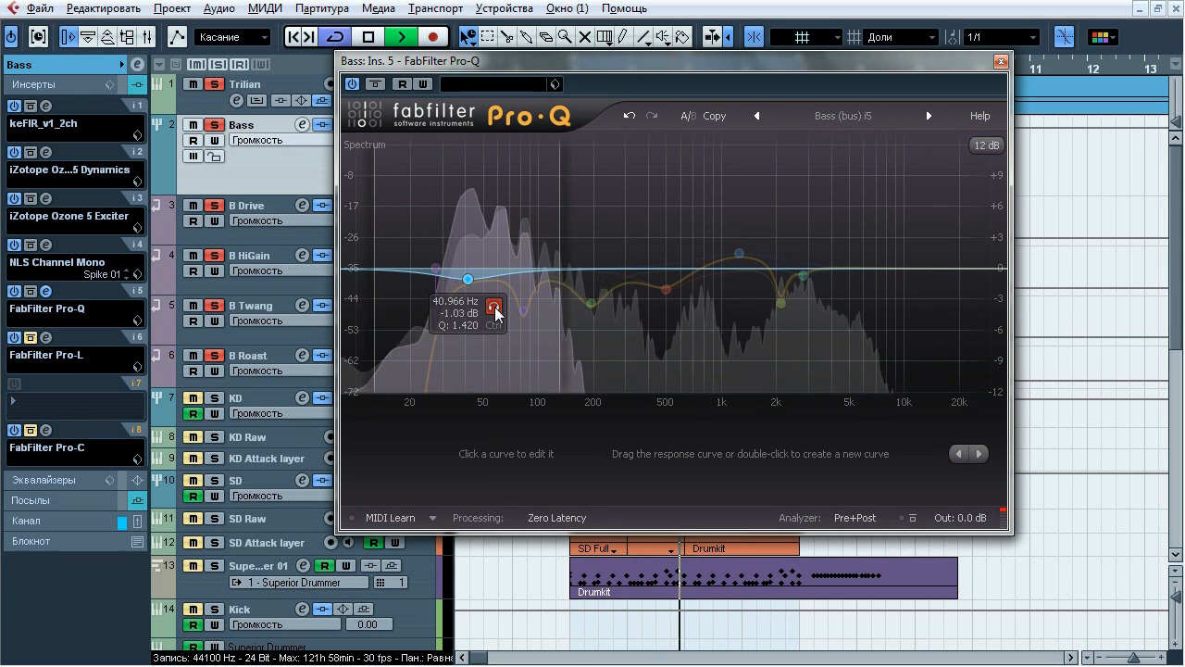
left_click(546, 340)
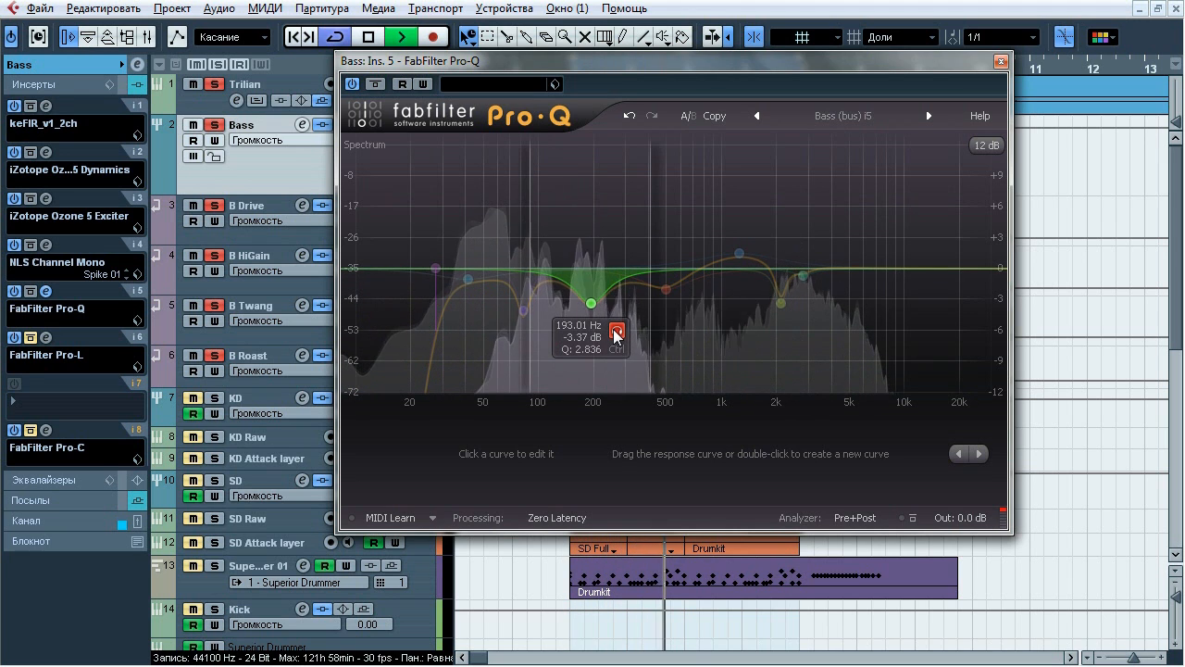
left_click(693, 318)
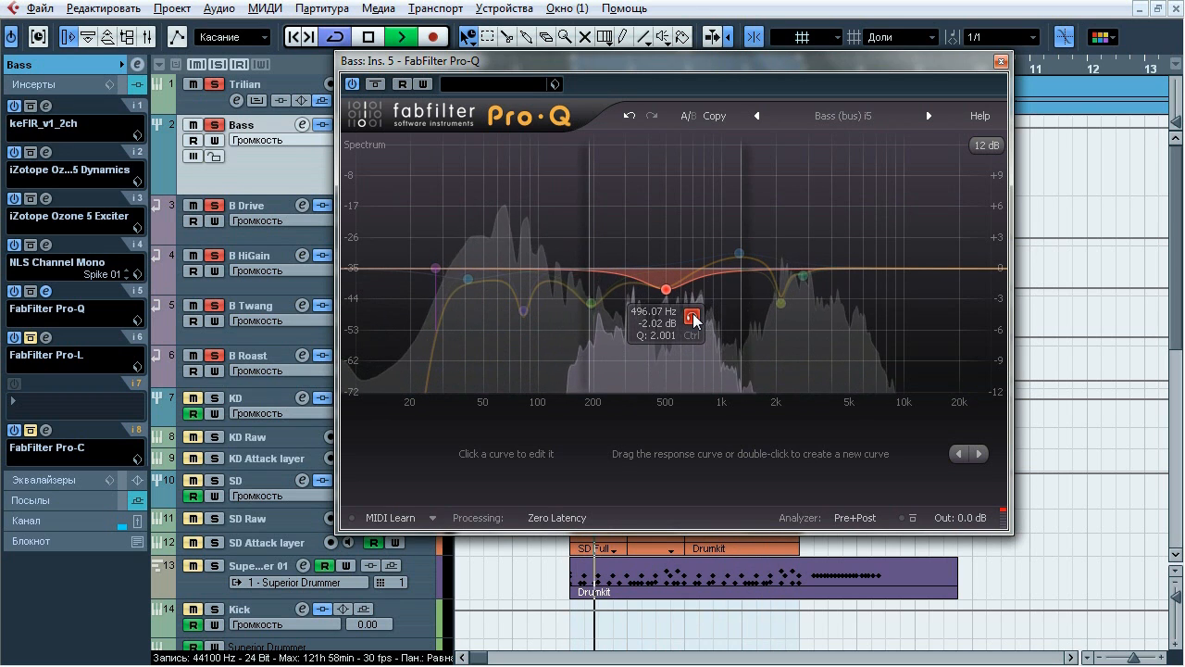
left_click(765, 212)
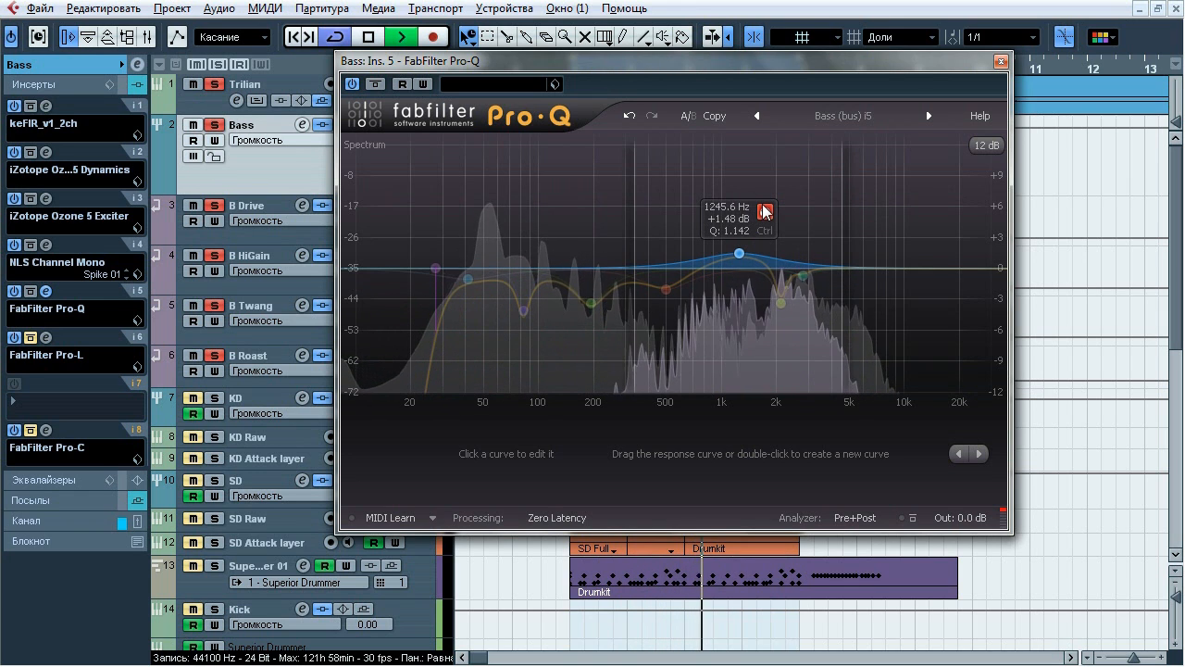
mouse_move(783, 309)
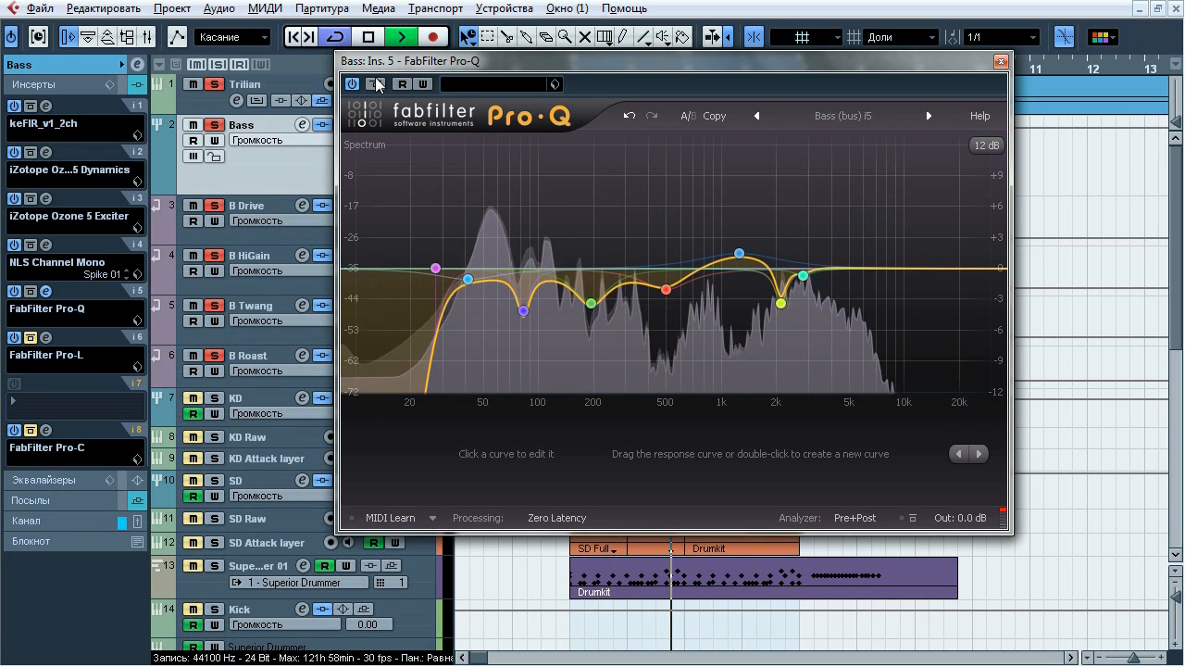
key("space")
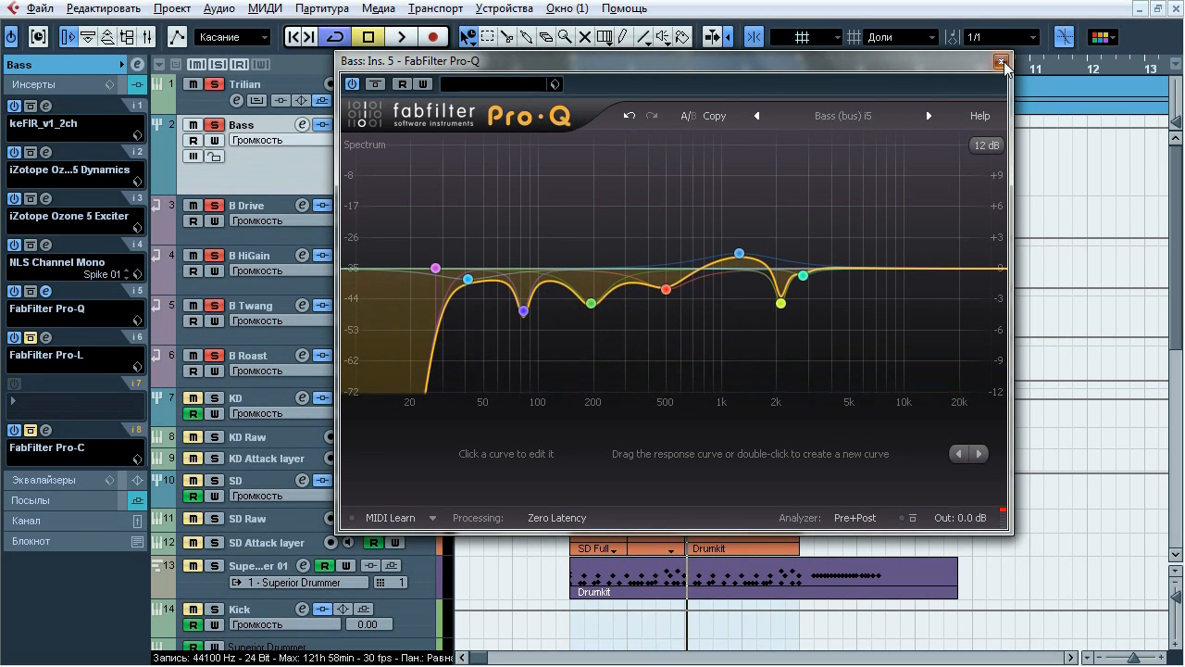
left_click(1001, 62)
- Open the FabFilter Pro-L insert on the Bass group and switch the limiter on during playback
left_click(46, 337)
left_click_drag(495, 88, 524, 88)
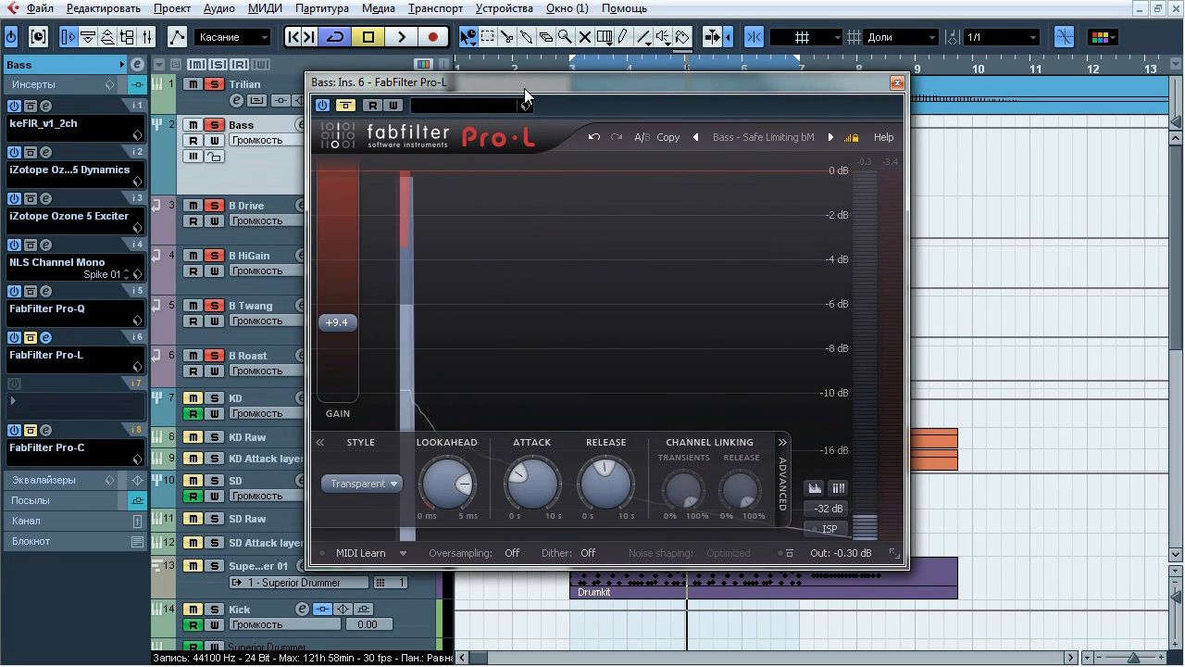
key("space")
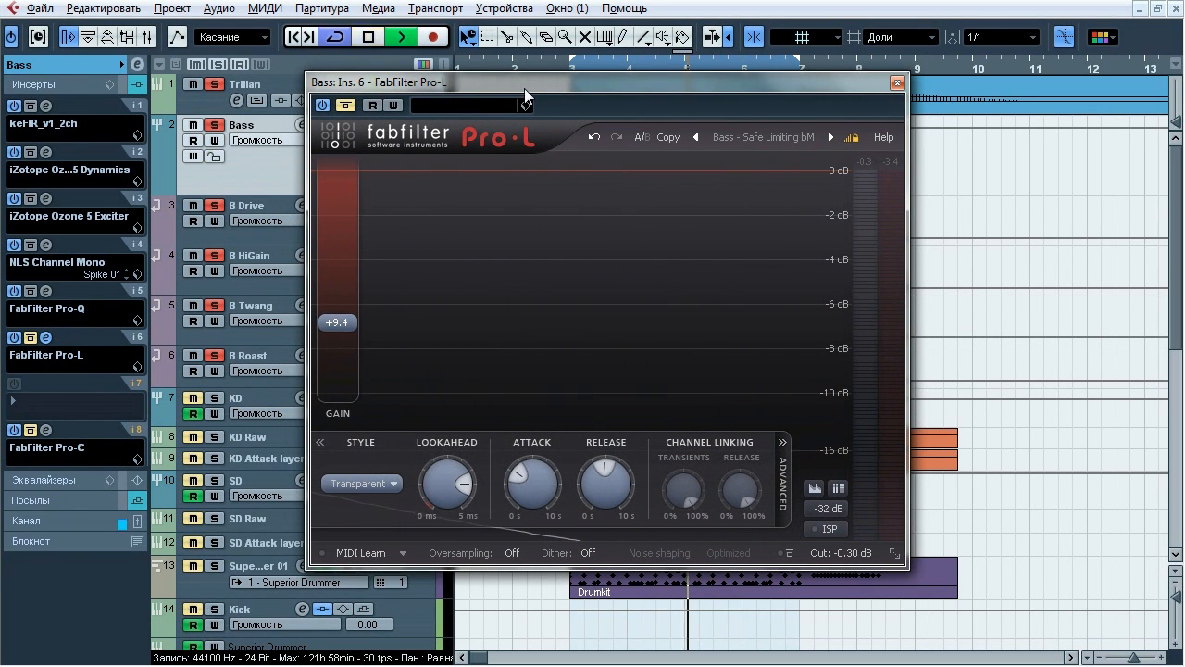
left_click(345, 105)
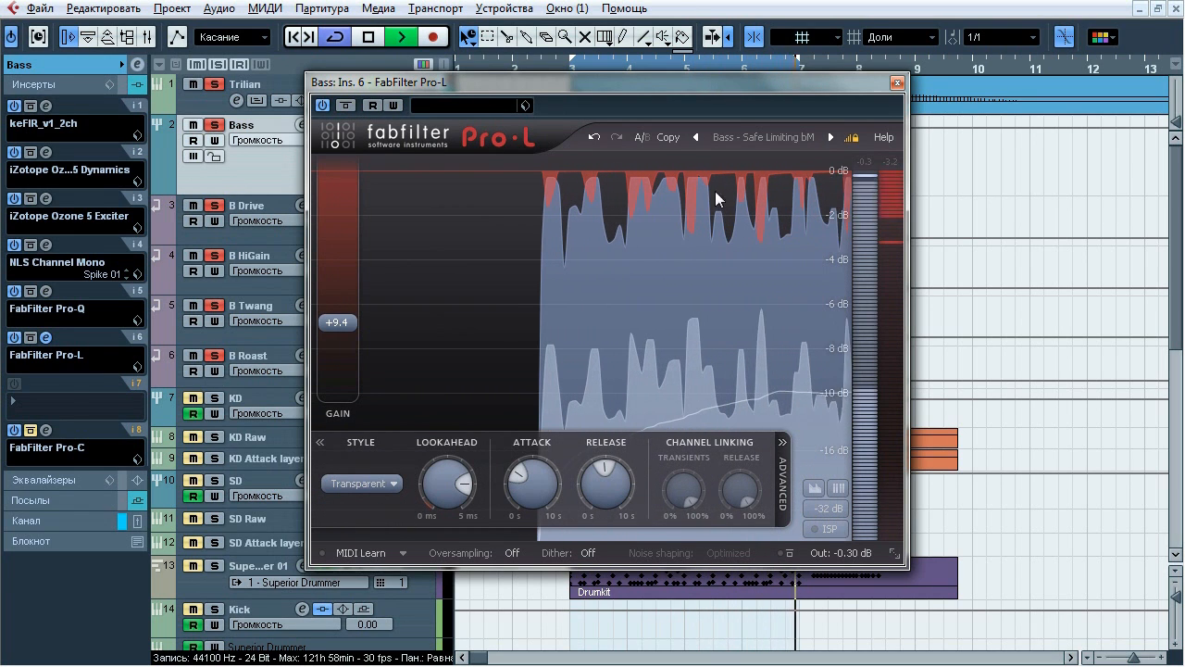
- Compare the Bass group with FabFilter Pro-L bypassed and active, stop playback and close the limiter switched on
left_click(349, 105)
left_click(350, 106)
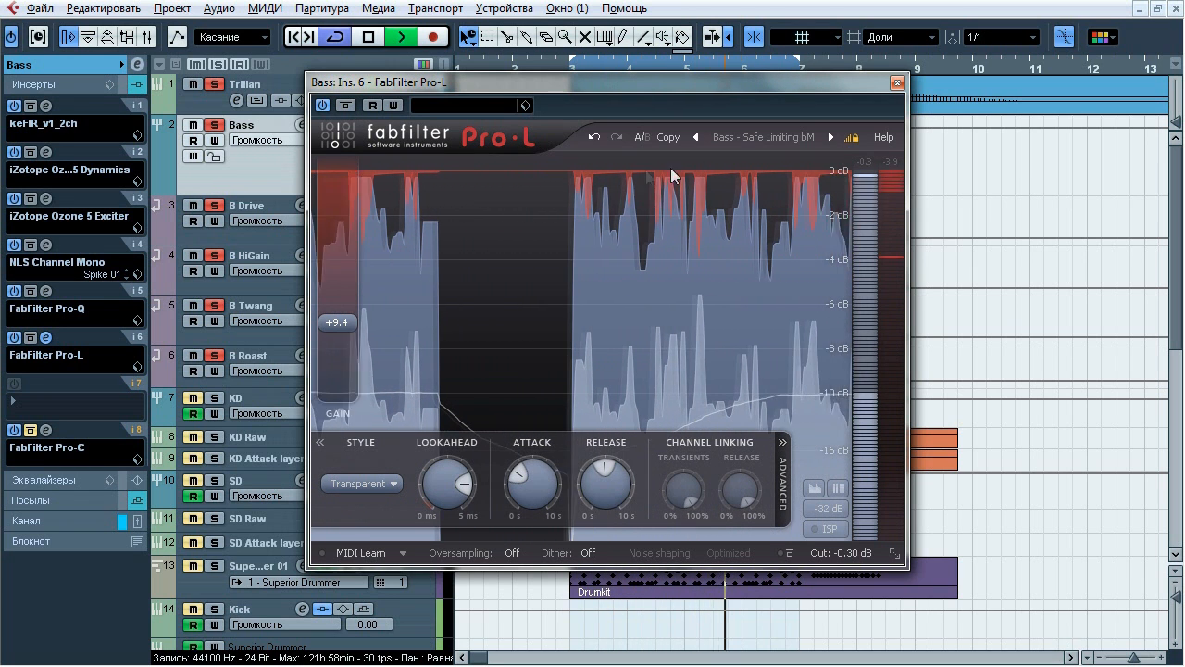
left_click(349, 105)
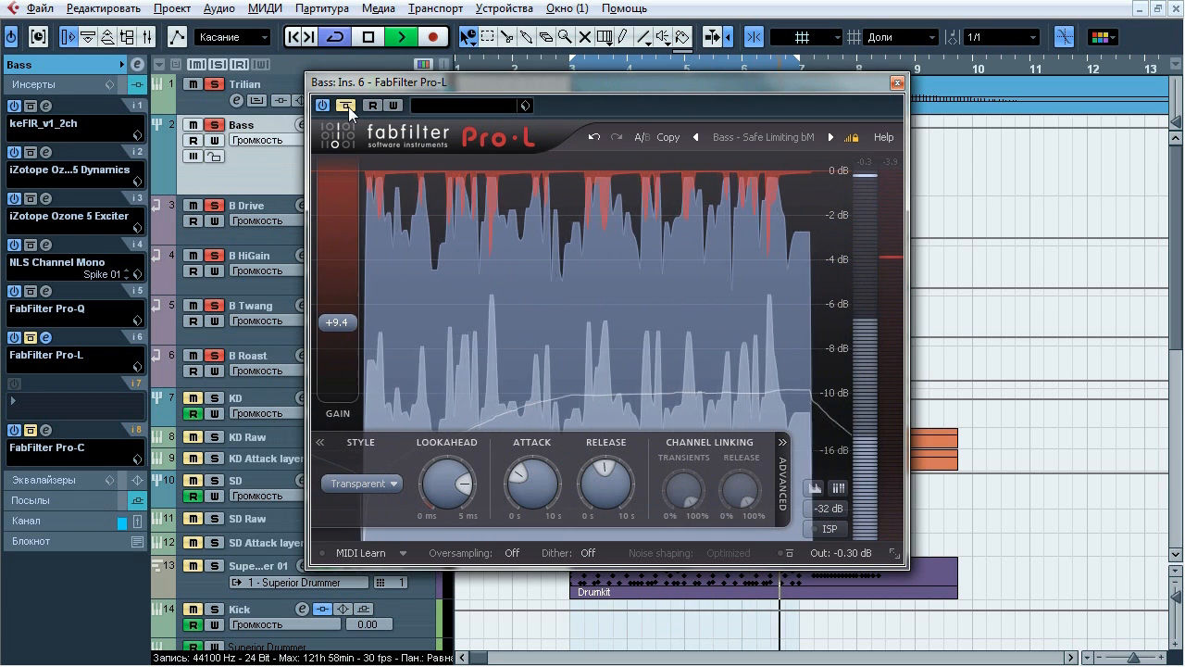
left_click(347, 106)
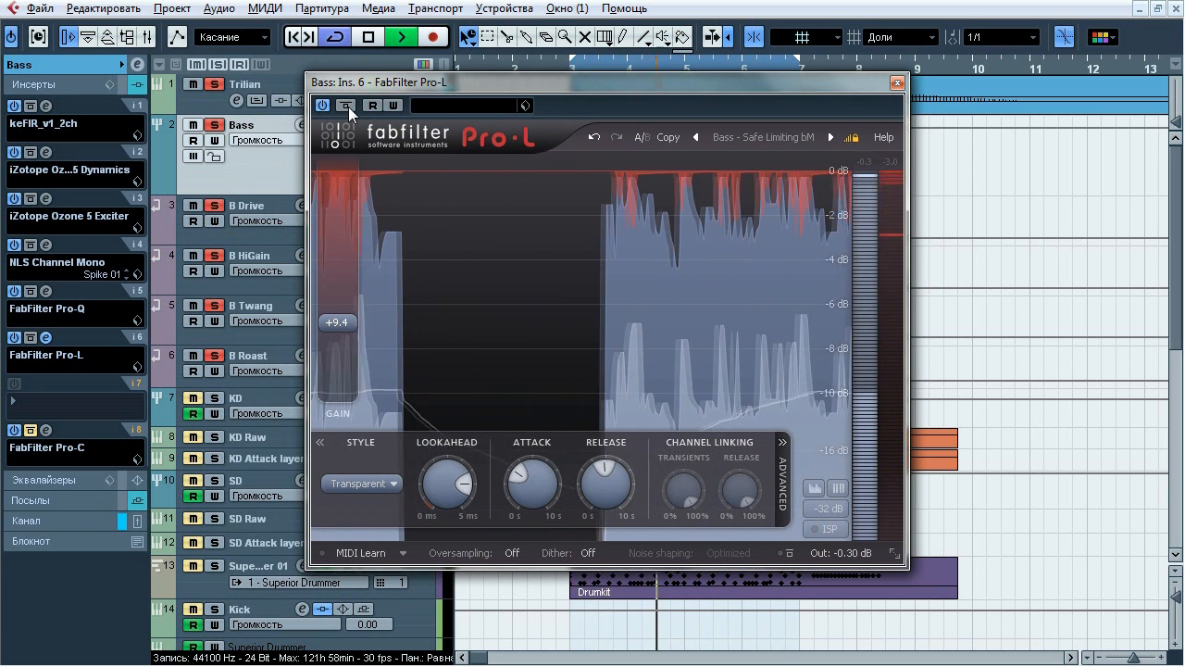
left_click(347, 106)
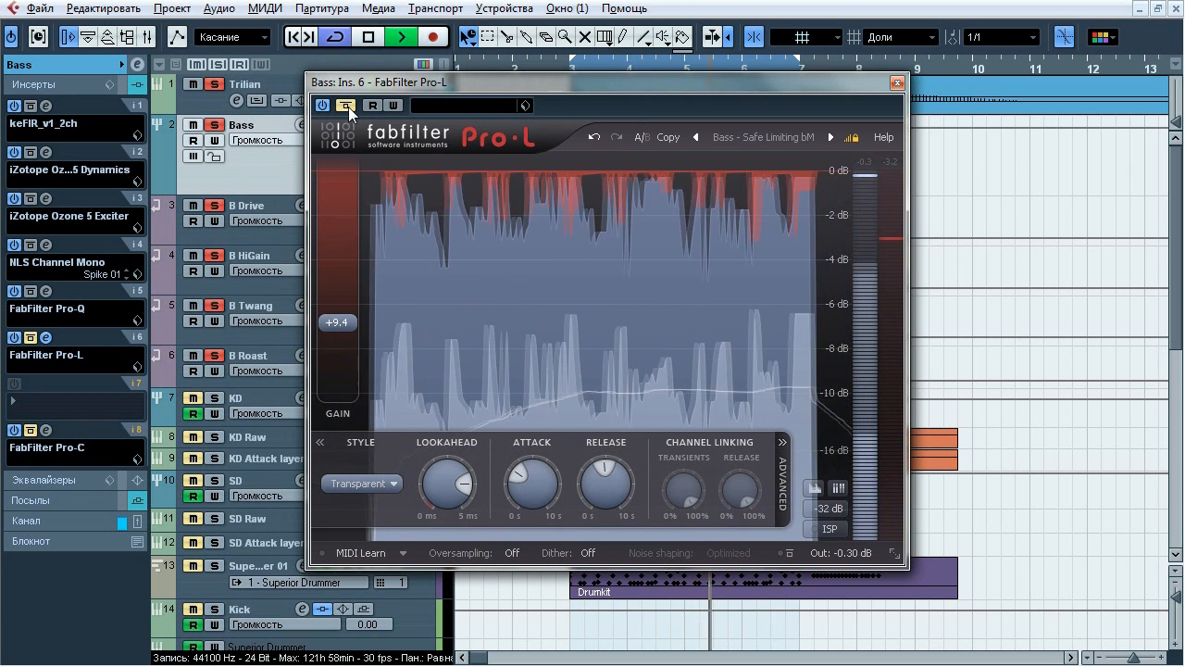
left_click(347, 106)
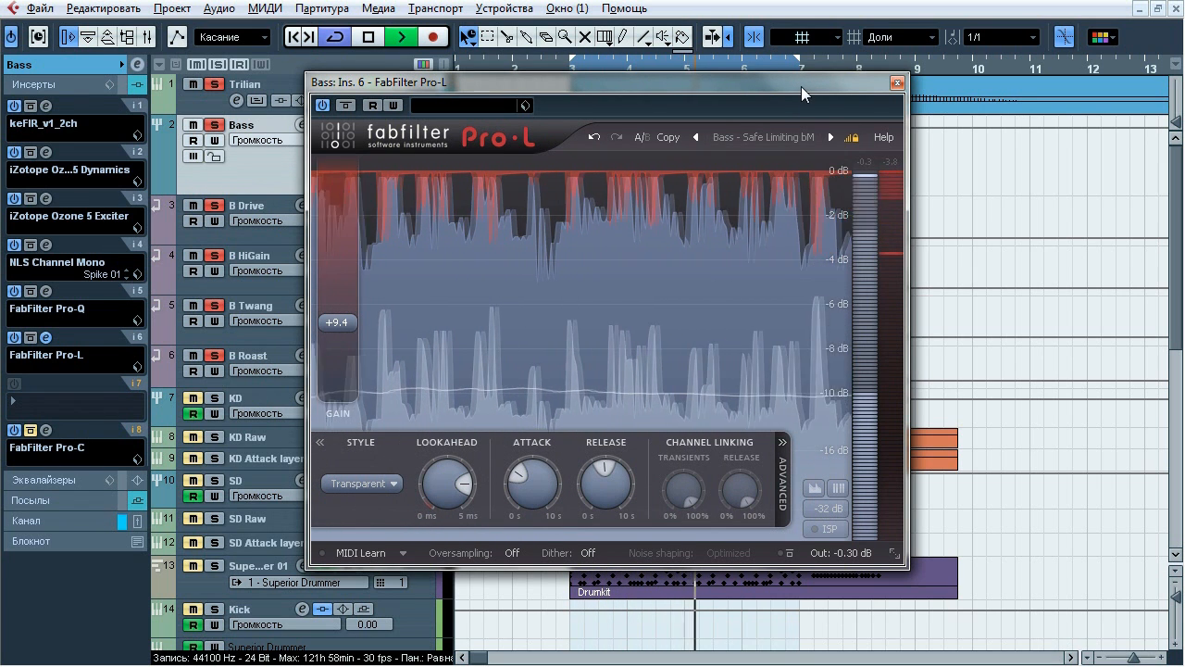
key("space")
left_click(897, 82)
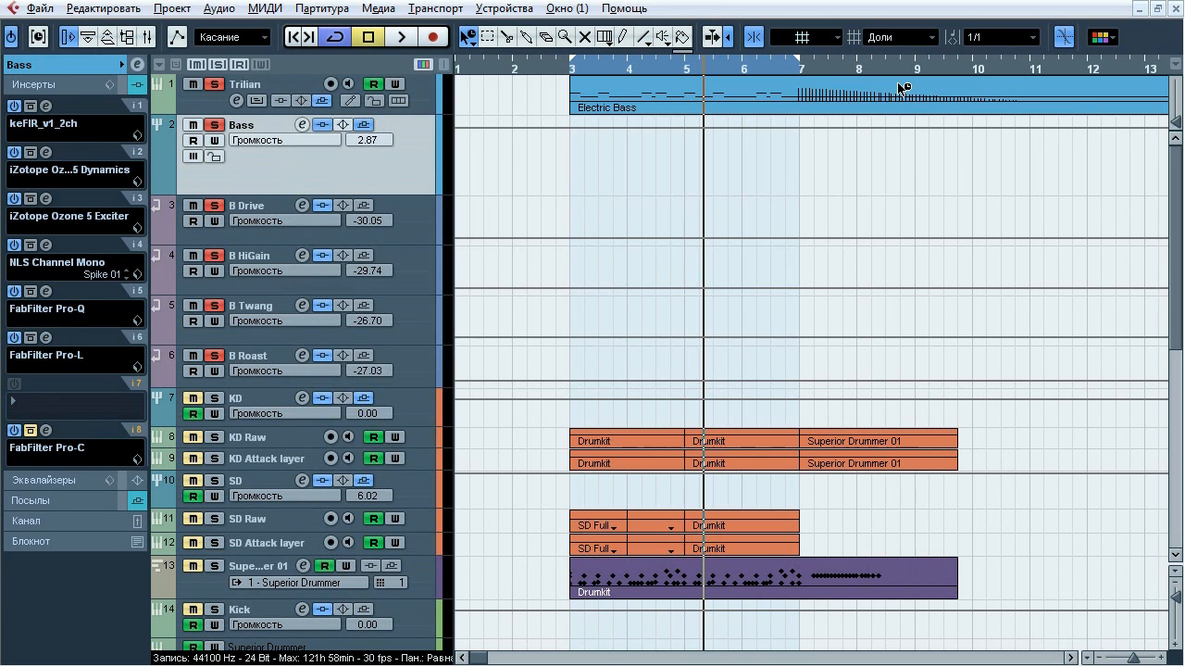
- Open the FabFilter Pro-C insert on the Bass group, check the KD group's side-chain send to it, and return to the Bass inserts
left_click(49, 435)
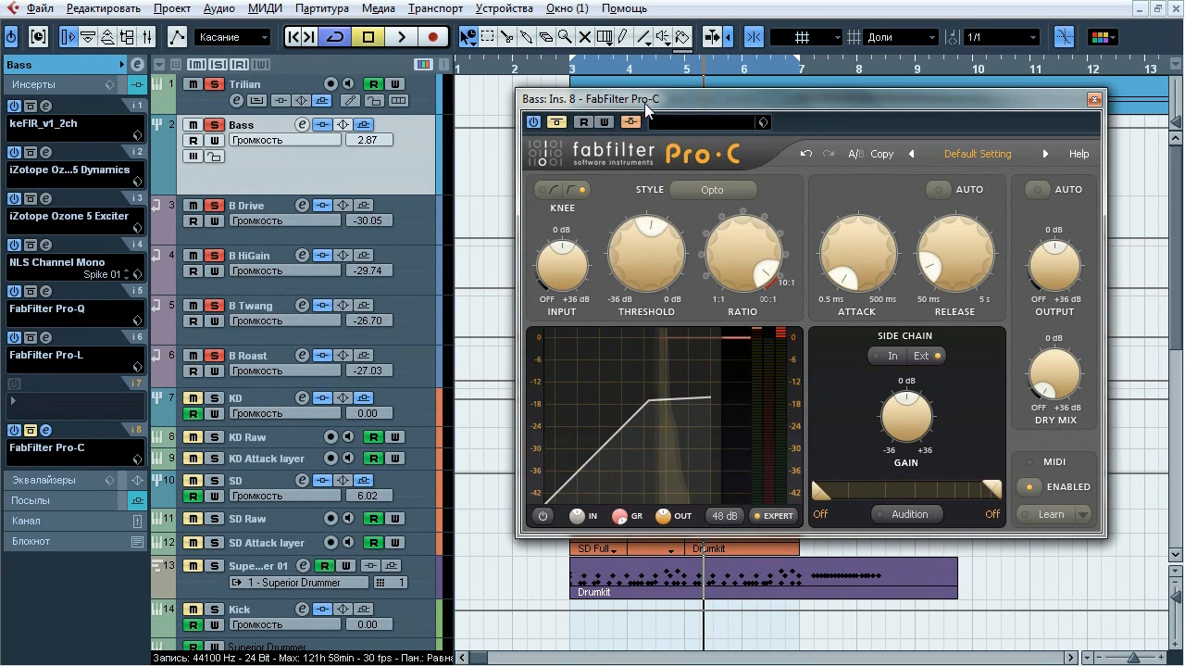
left_click_drag(648, 104, 661, 98)
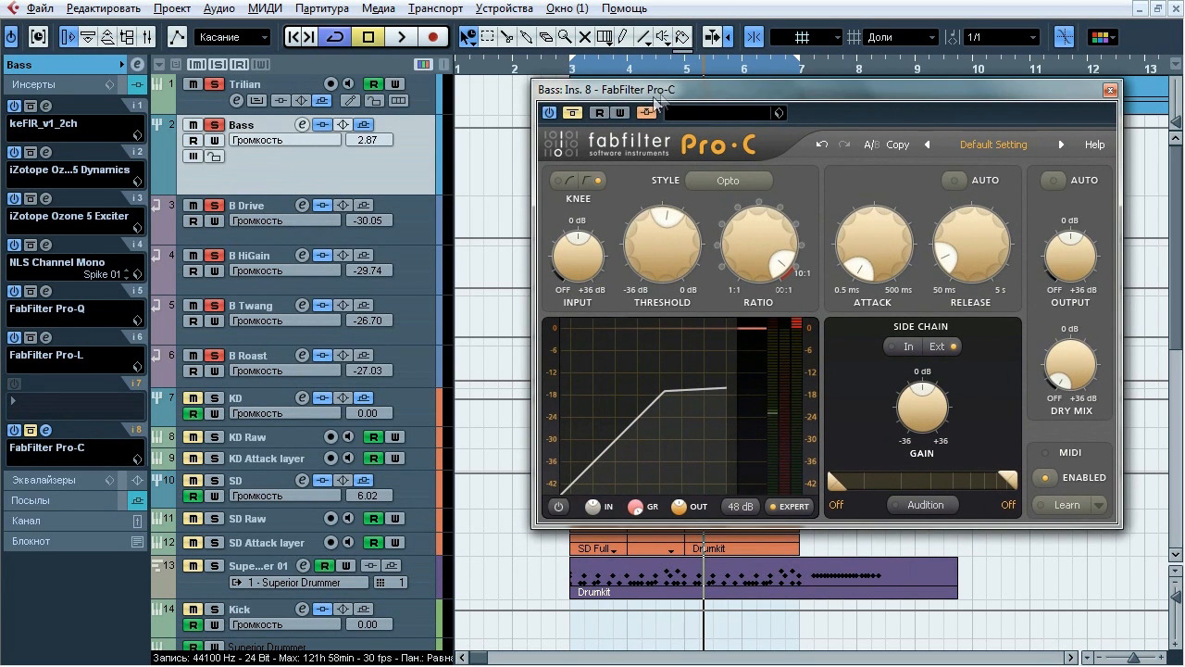
left_click(248, 406)
left_click(80, 505)
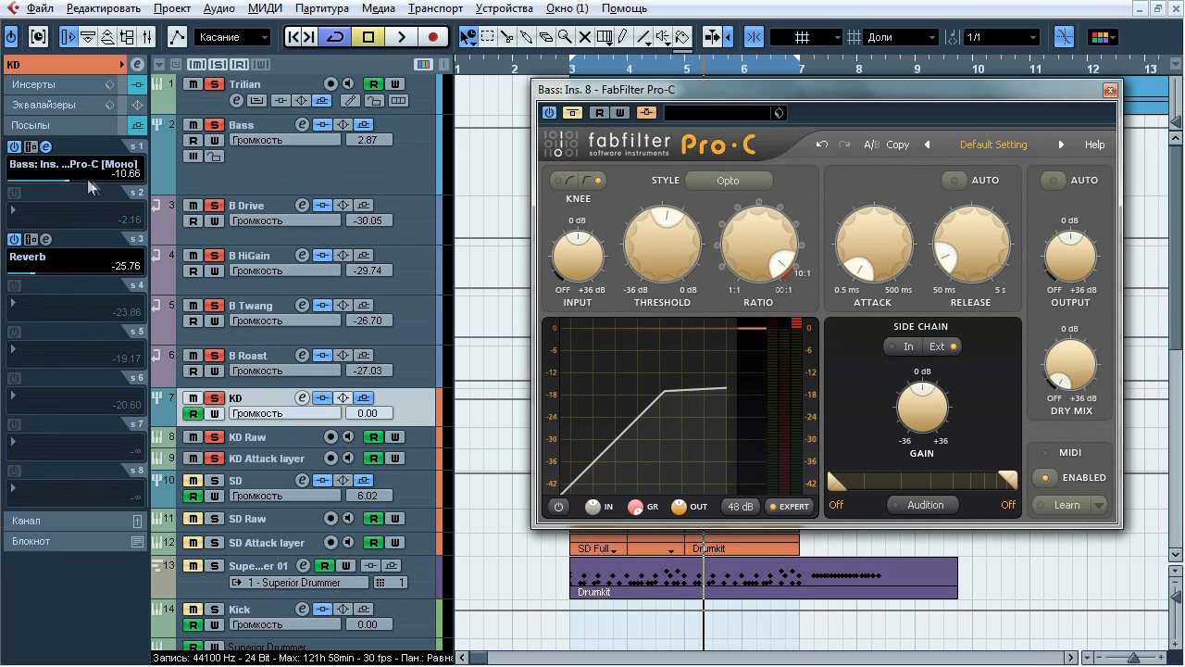
left_click(263, 185)
left_click(76, 85)
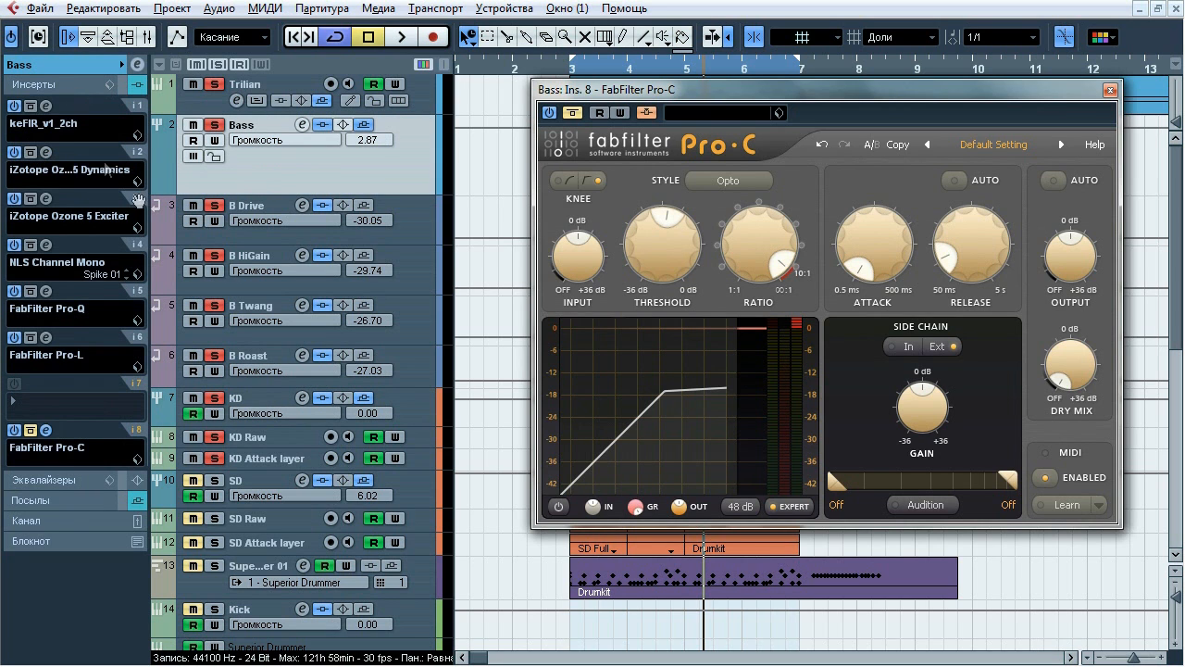
- Compare the Bass group with FabFilter Pro-C active and bypassed during playback, stop playback and close the compressor switched on
left_click_drag(631, 93, 604, 125)
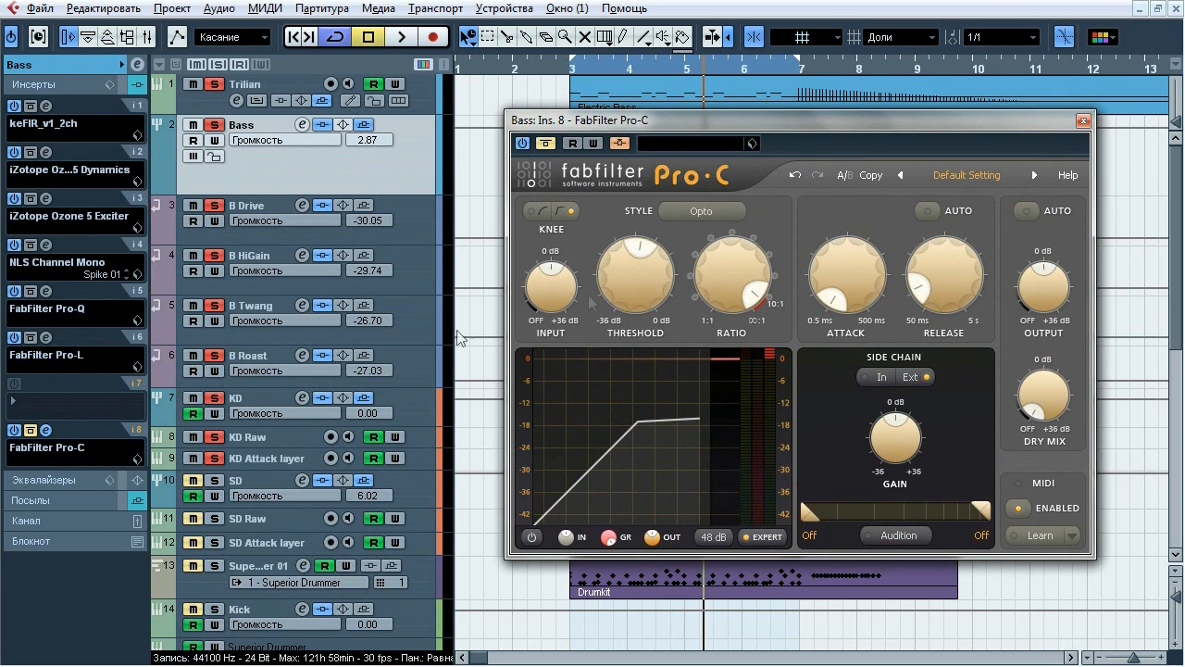
left_click(401, 37)
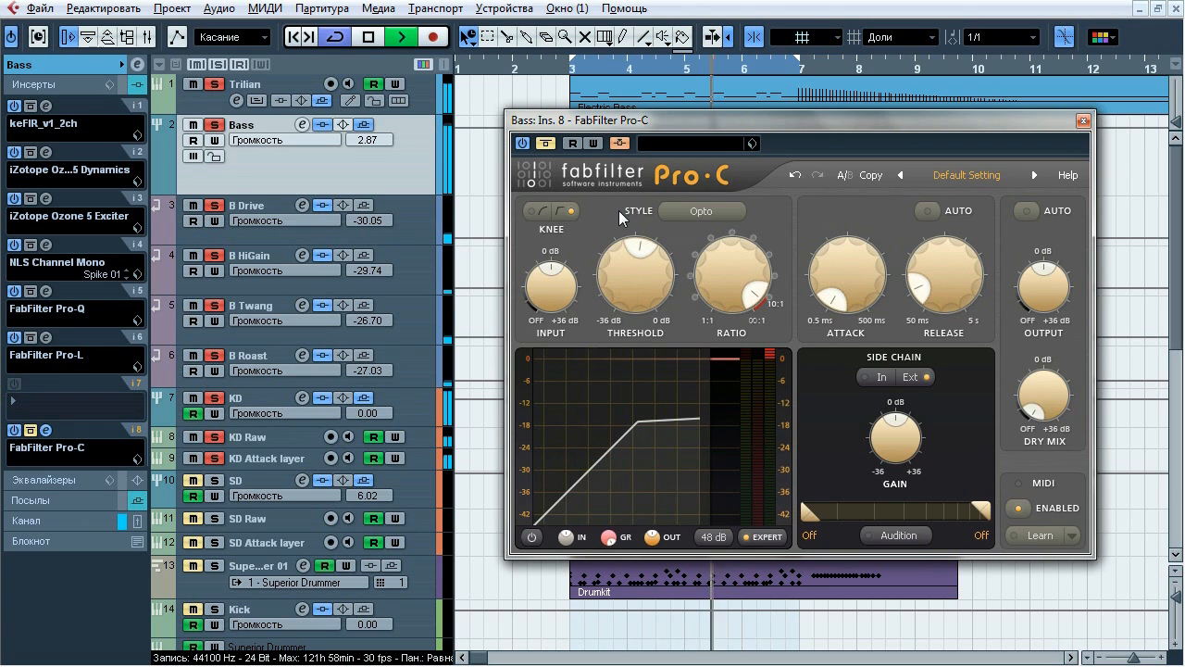
left_click(546, 144)
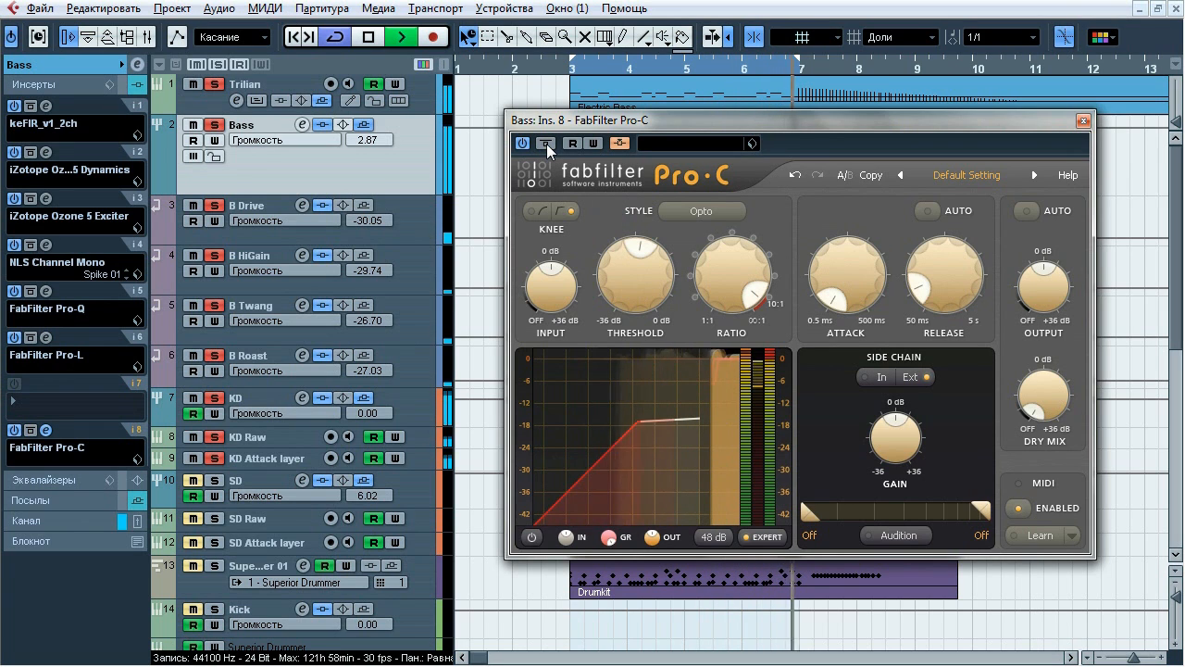
left_click(546, 144)
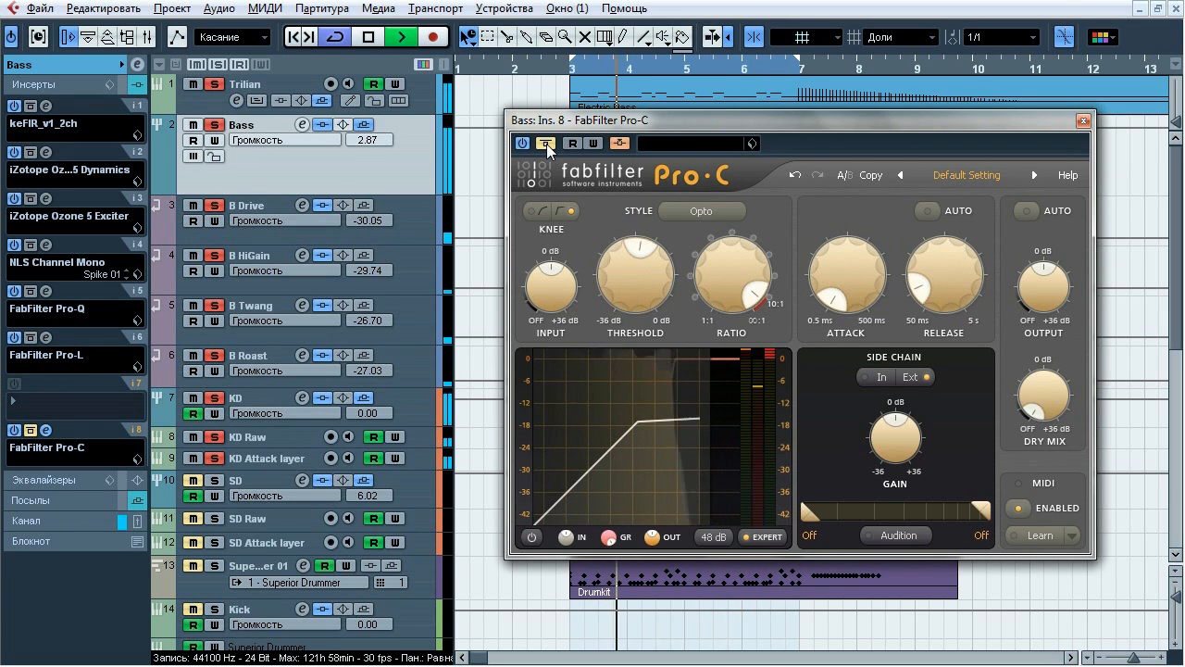
left_click(546, 145)
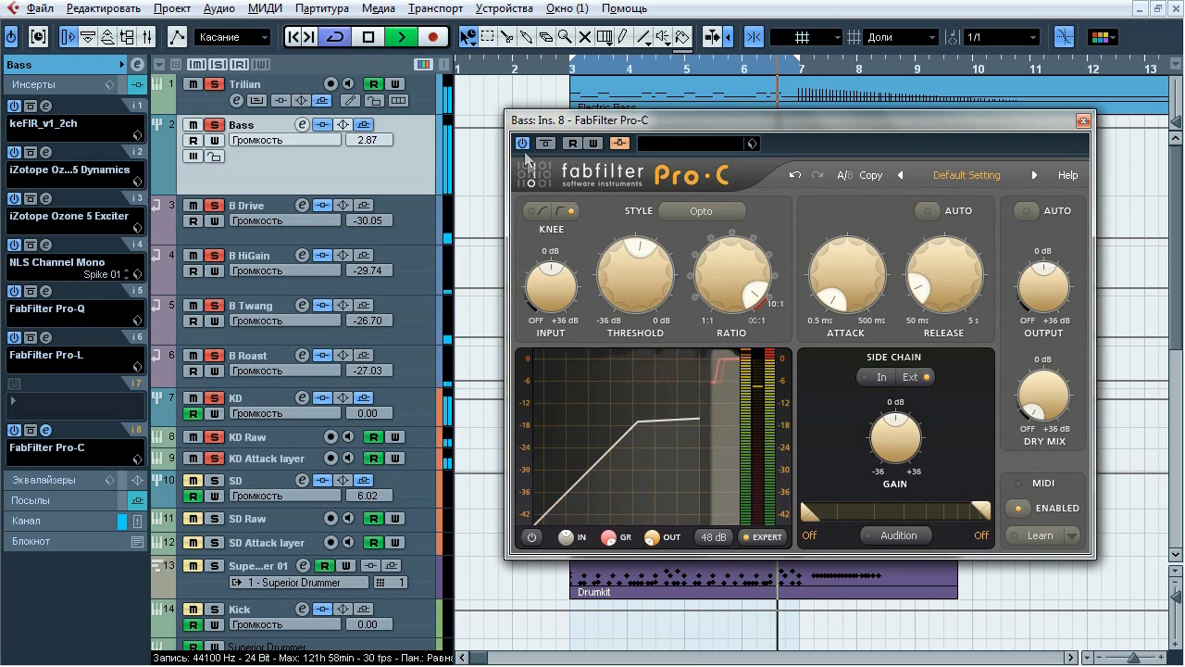
left_click(550, 148)
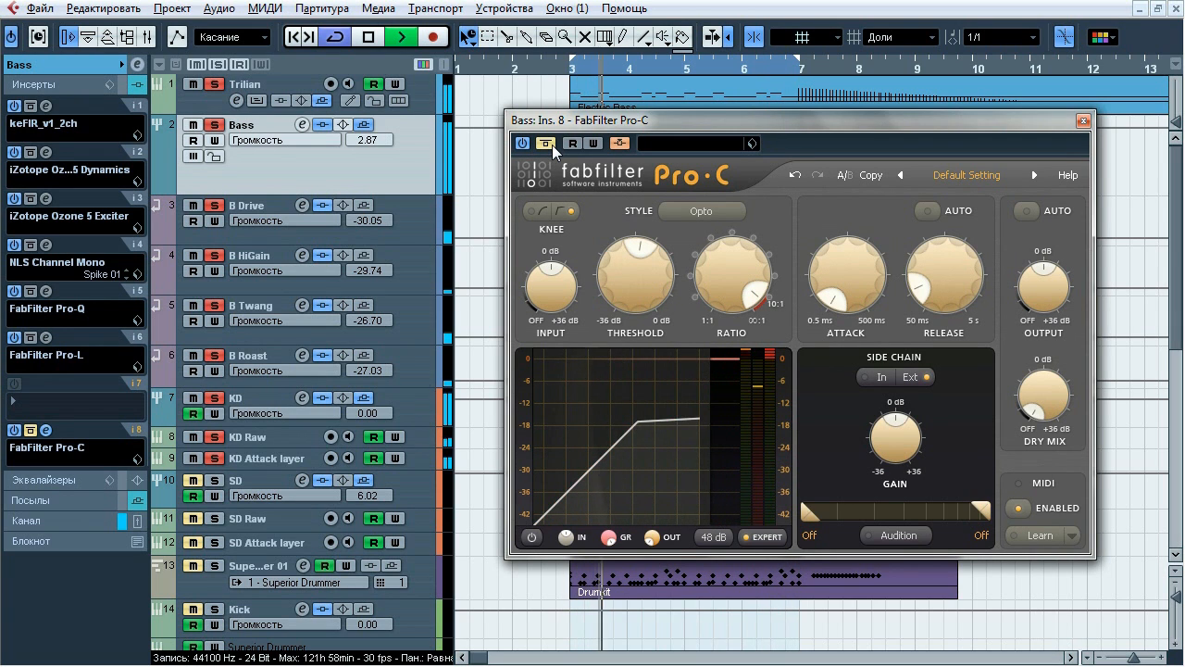
left_click(550, 147)
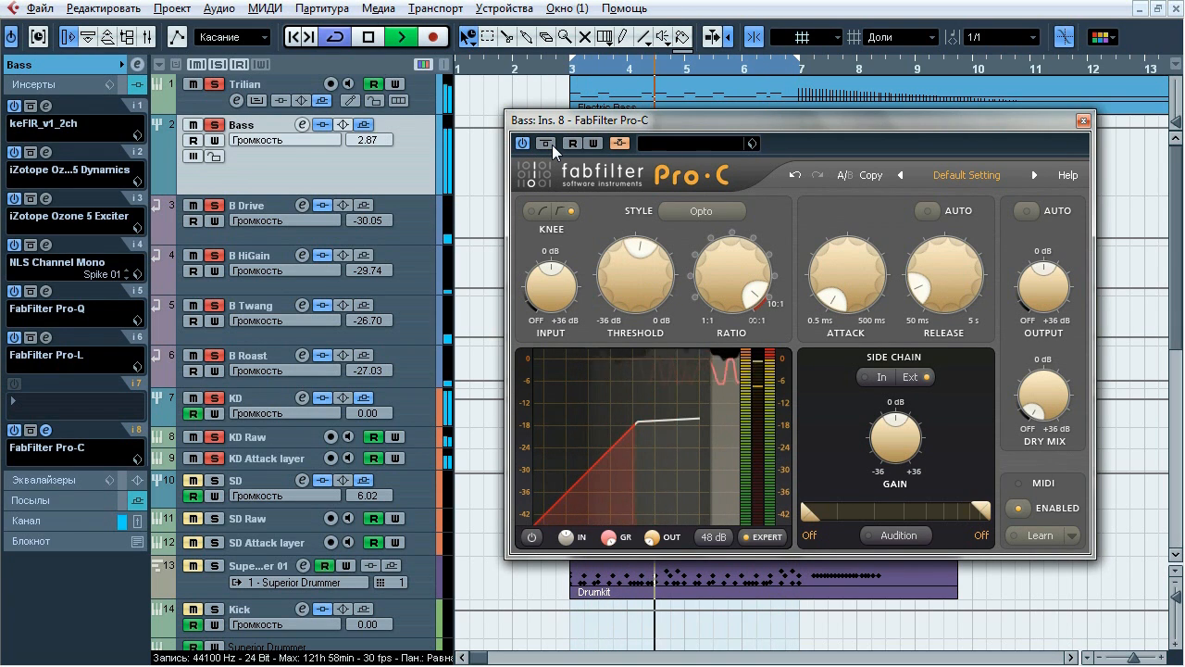
key("space")
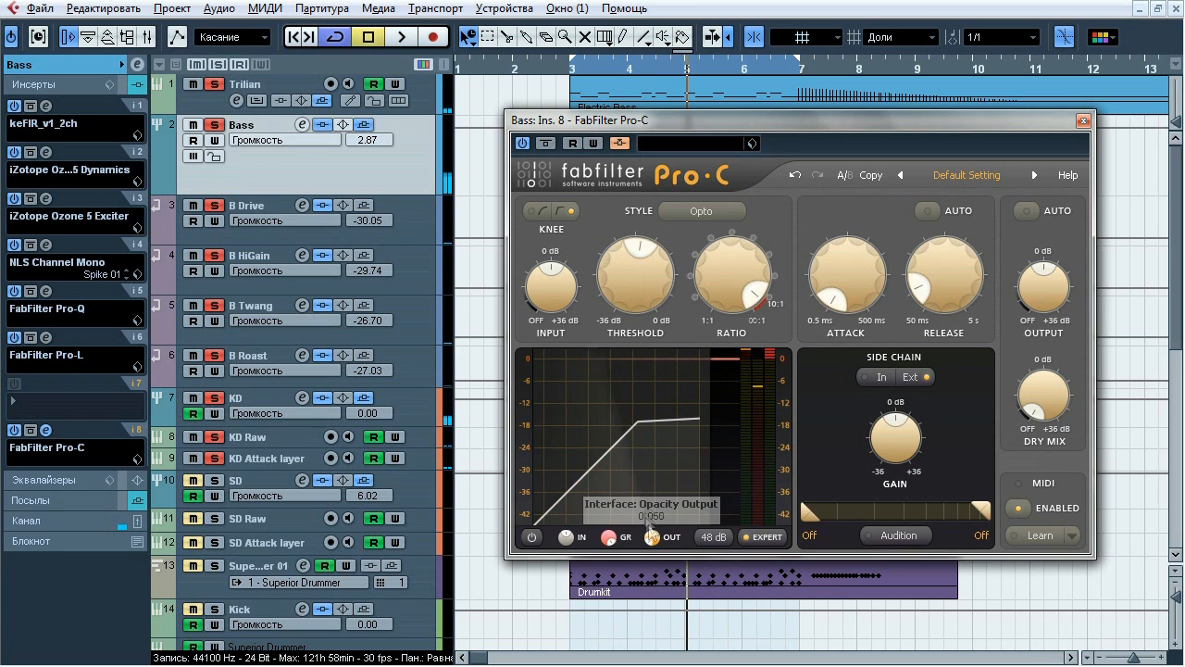
left_click(1083, 121)
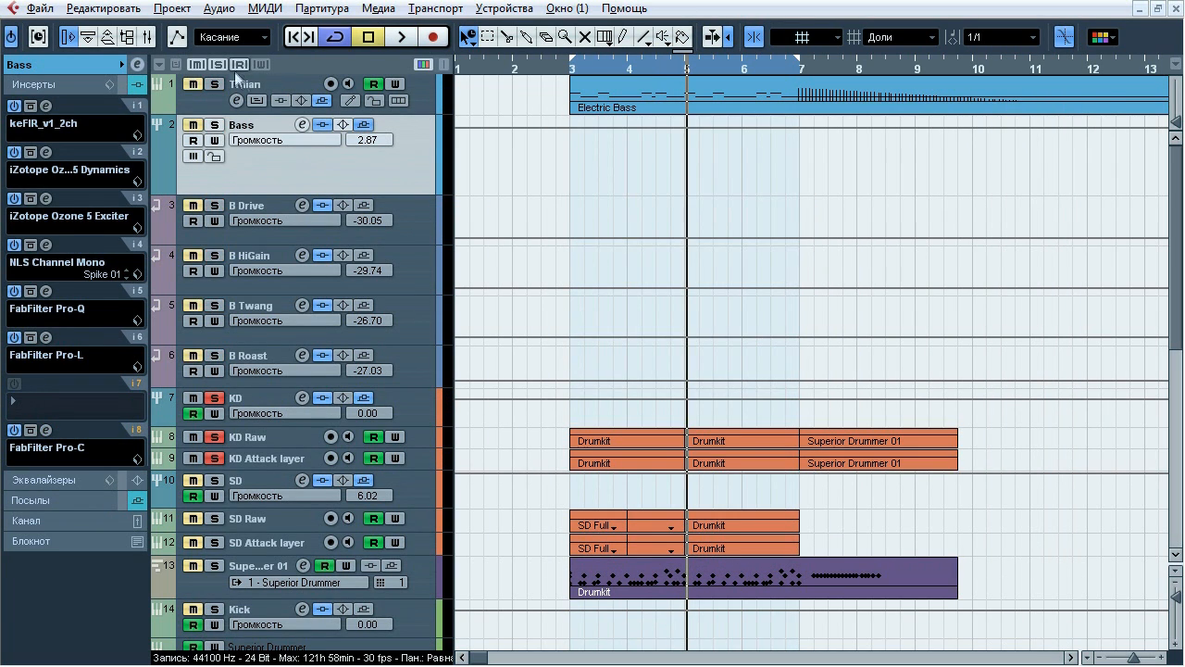
- Audition the full arrangement with all solos cleared and looping off, and stop playback near the end of the drum parts
key("space")
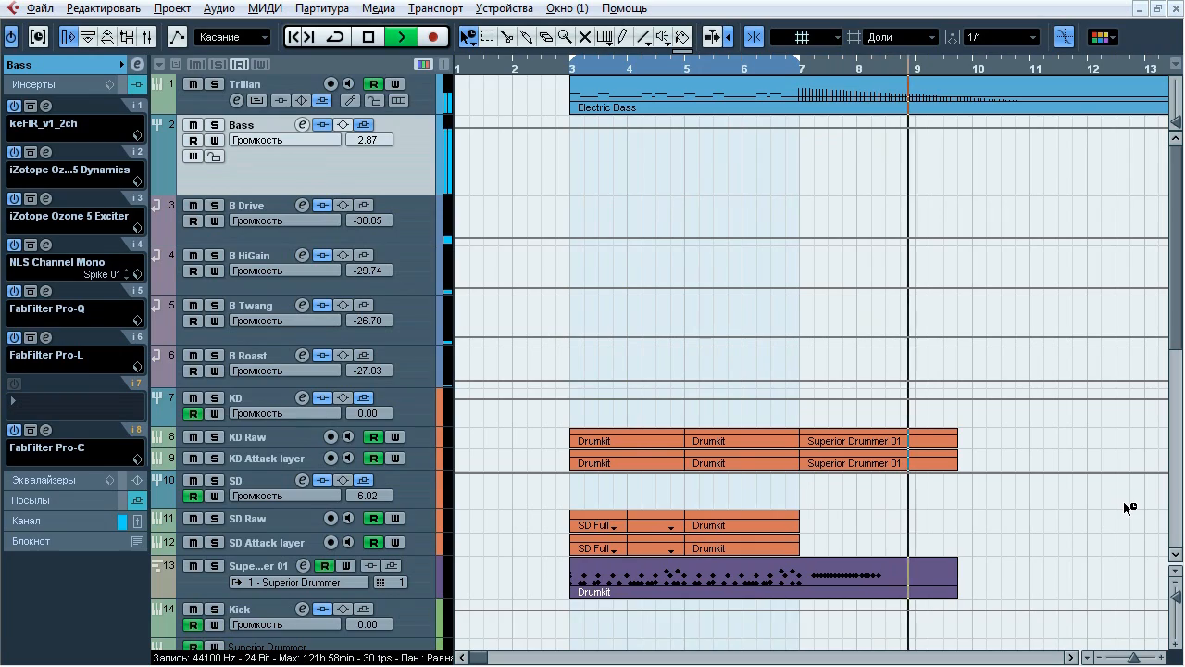
key("space")
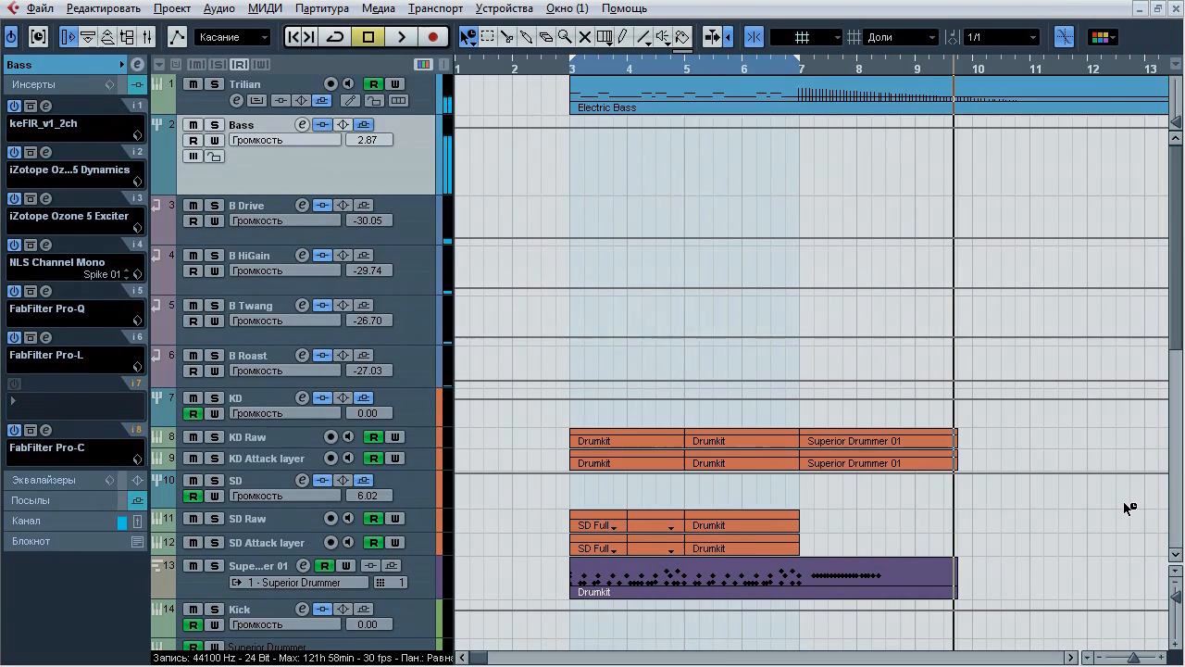